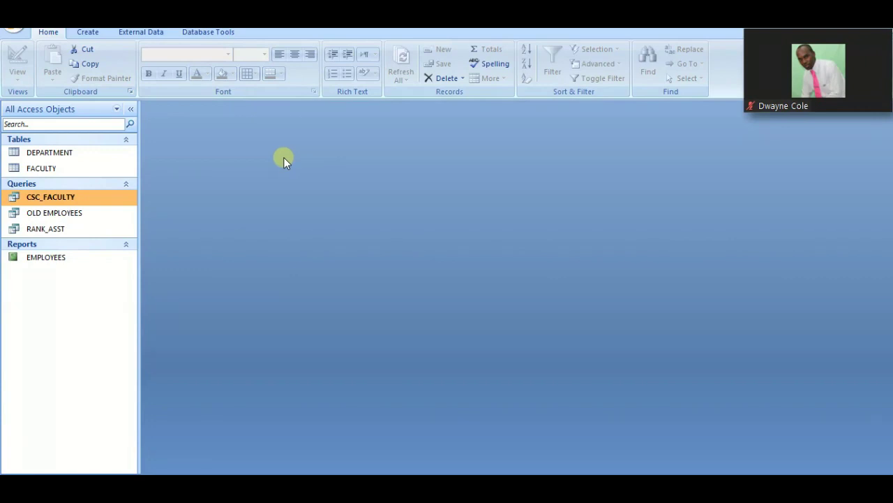
Step: Open the DEPARTMENT table and widen its DEPT_ID, DEPT_NAME, BUILDING and PHONE columns so every entry is fully readable
left_click(50, 156)
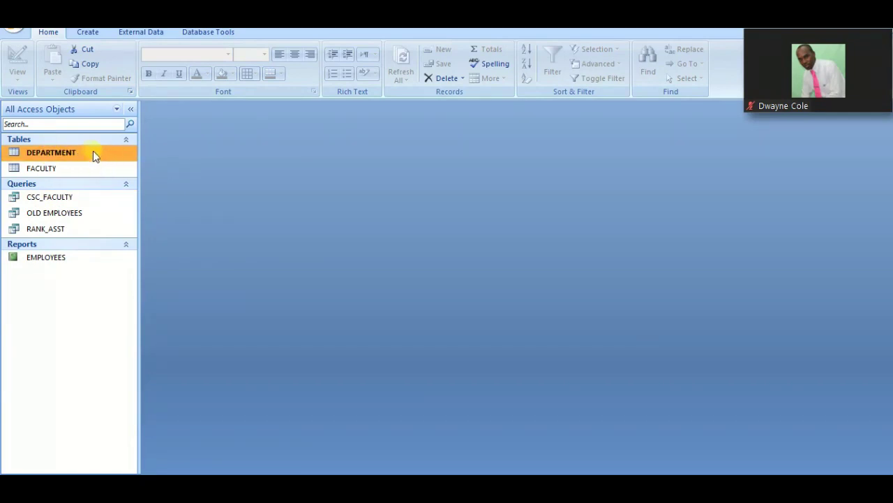
double_click(49, 154)
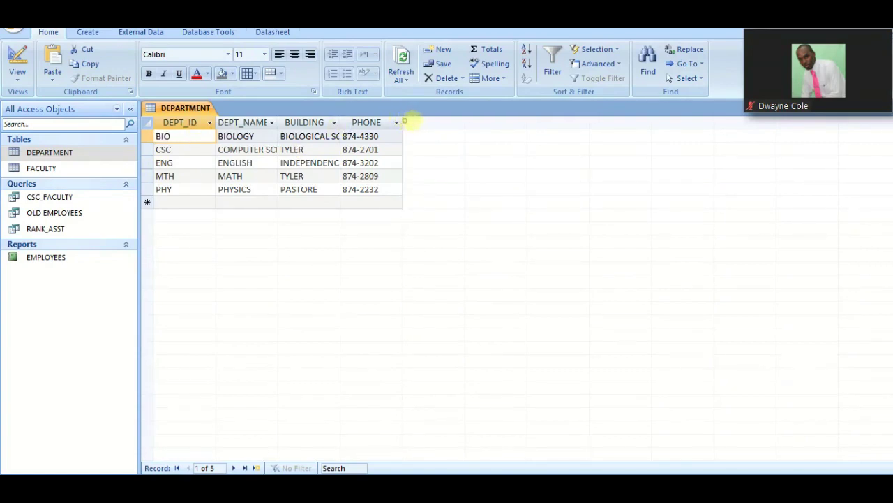
left_click_drag(403, 120, 431, 120)
double_click(340, 120)
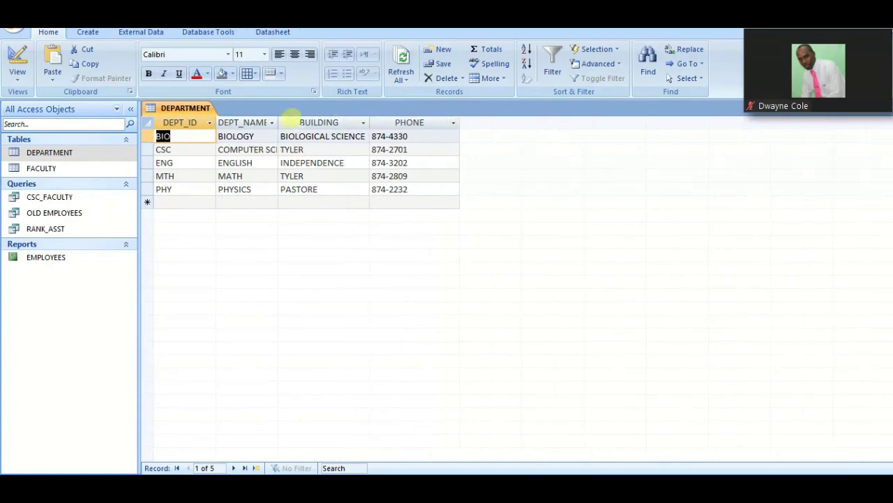
double_click(278, 120)
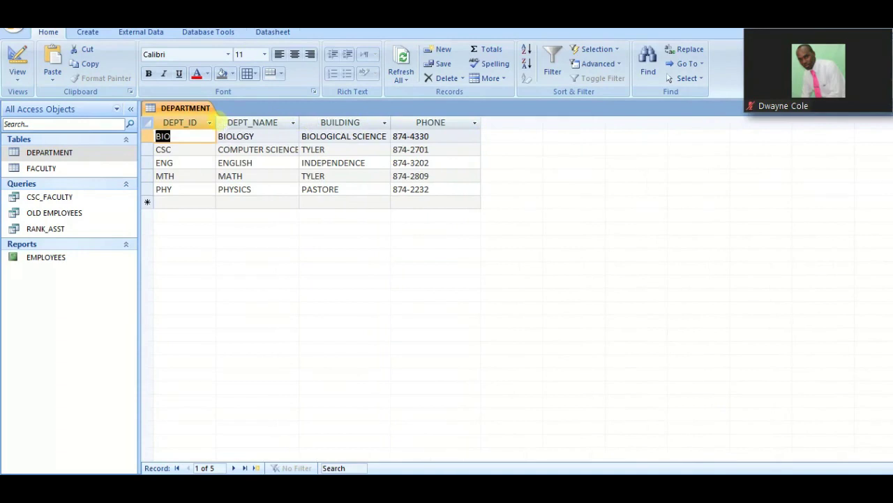
left_click_drag(215, 120, 249, 119)
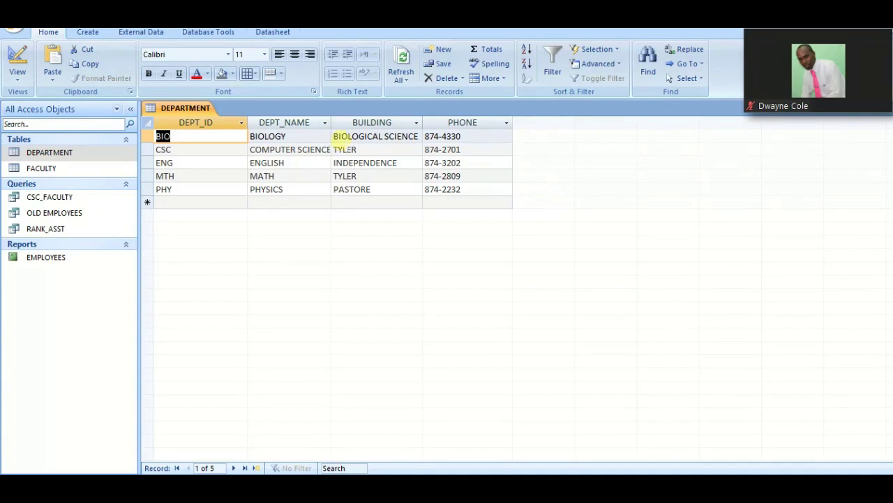
left_click_drag(331, 117, 366, 120)
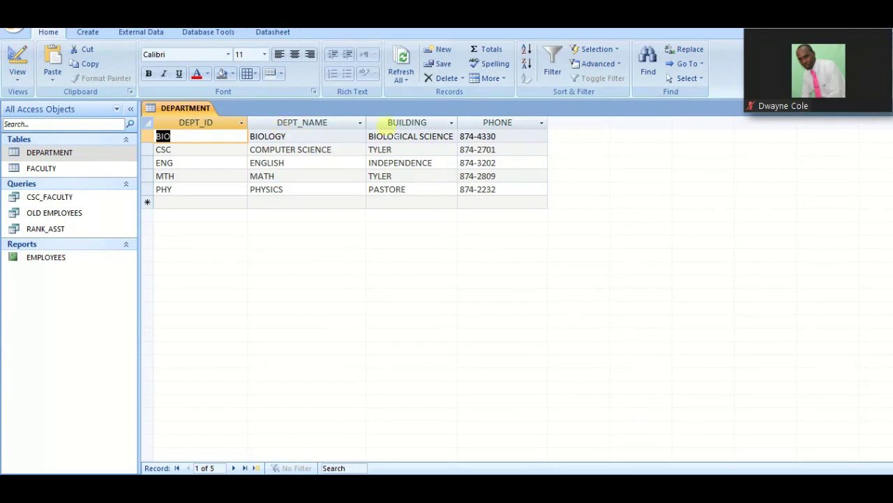
Step: Review the DEPT_NAME, BUILDING and PHONE columns and switch the DEPARTMENT table to Design View
left_click(291, 122)
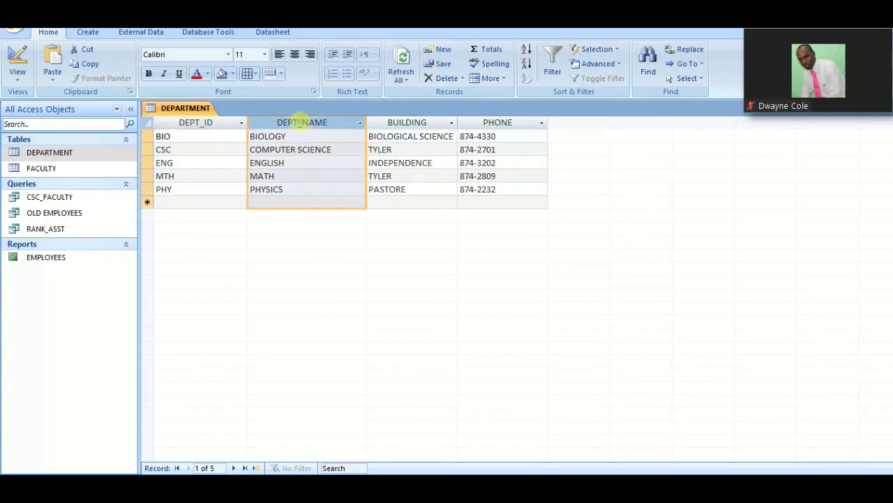
left_click(372, 121)
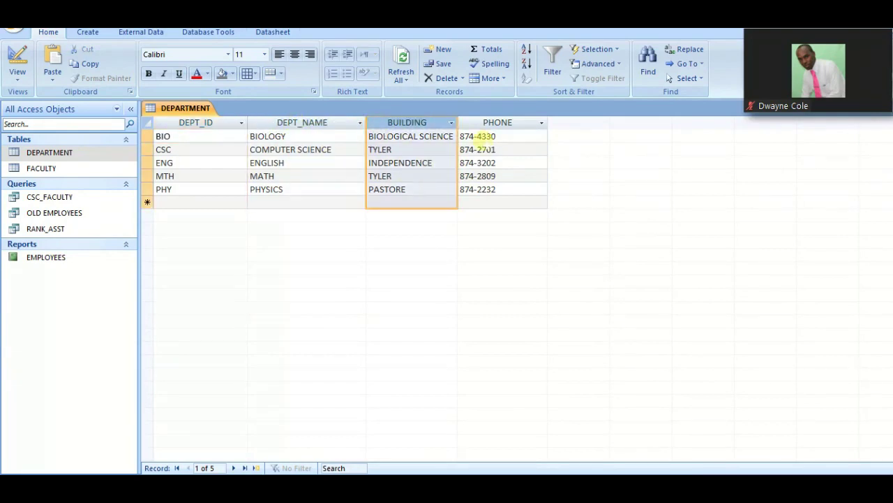
left_click(498, 120)
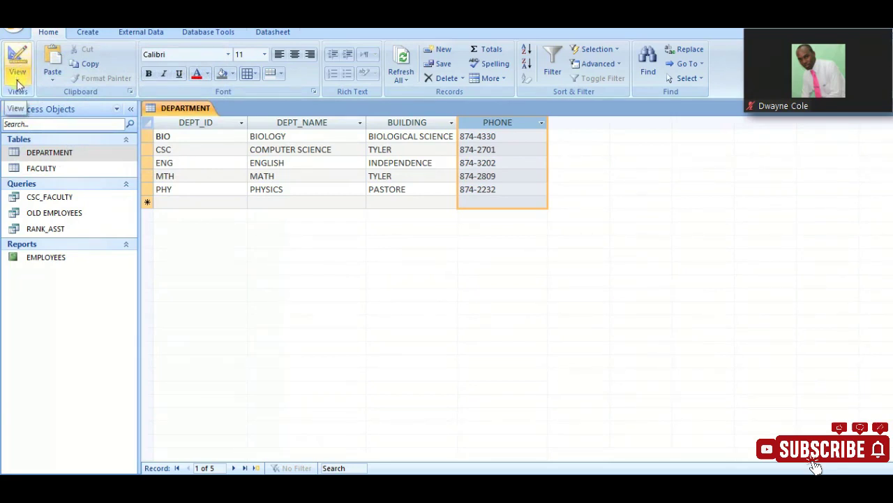
left_click(17, 80)
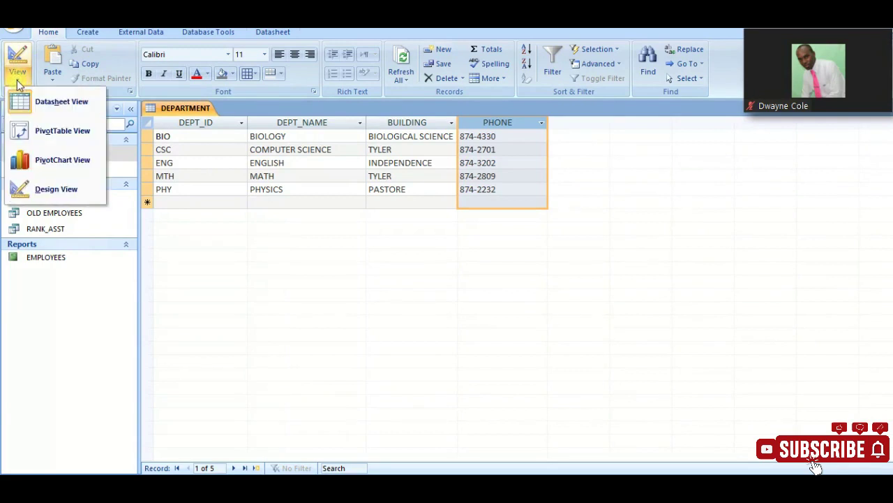
left_click(57, 189)
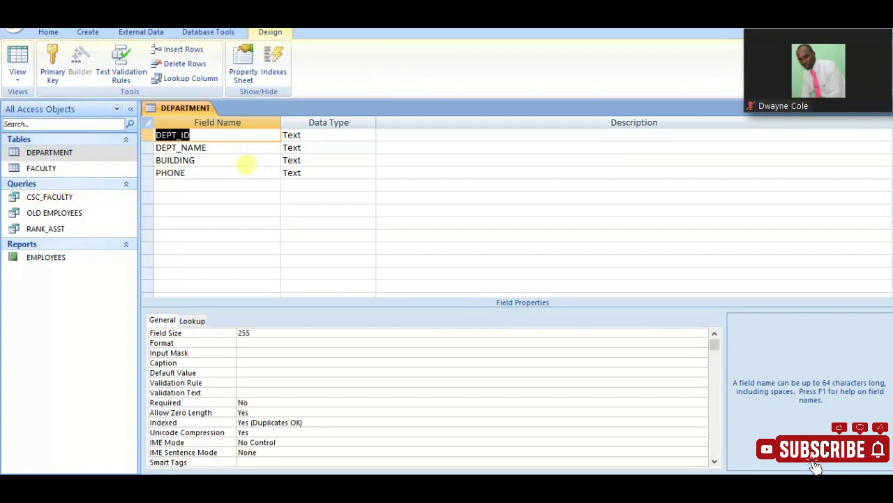
Step: Examine the DEPARTMENT table's field names, the data type choices for DEPT_ID and the data type of DEPT_NAME
left_click(233, 148)
left_click(216, 160)
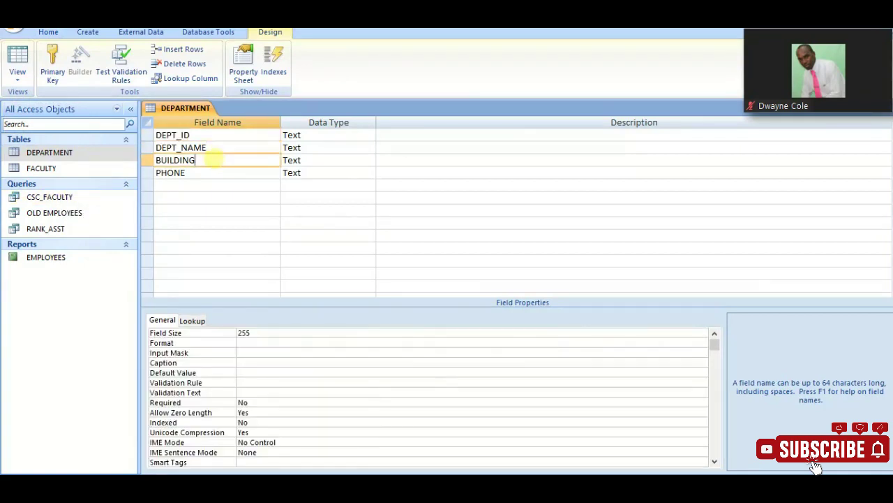
left_click(199, 172)
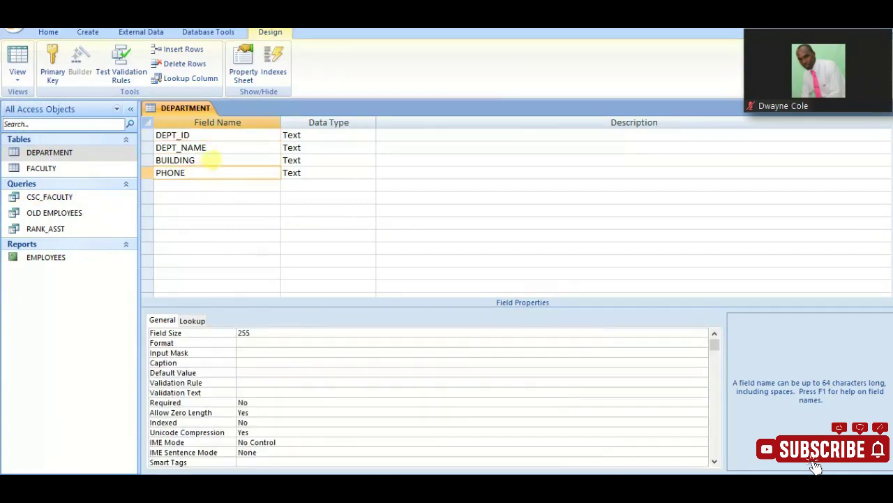
left_click(209, 160)
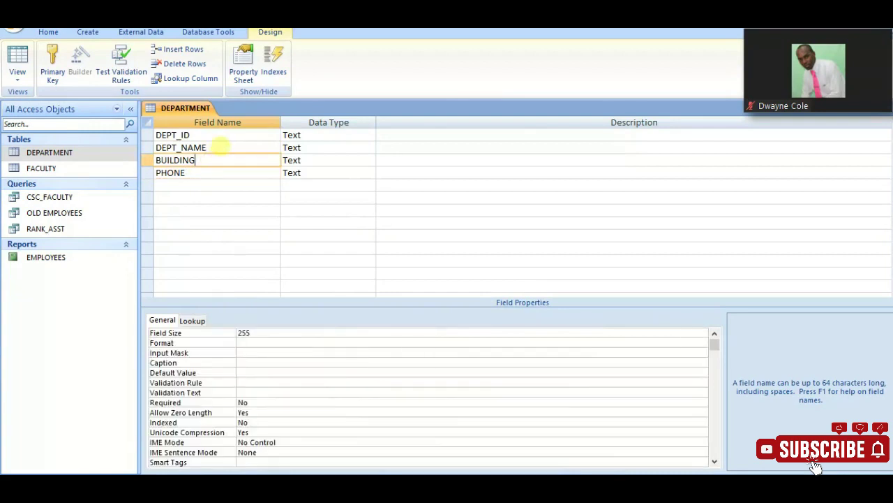
left_click(219, 146)
left_click(228, 134)
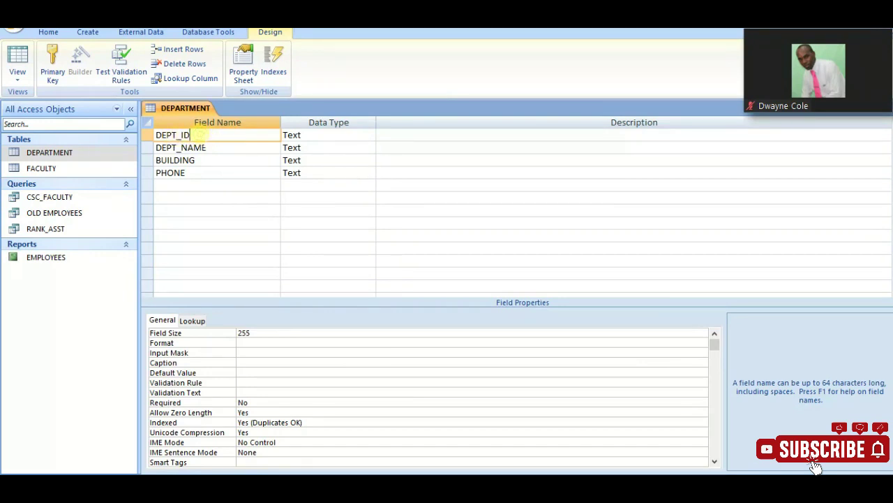
left_click(307, 135)
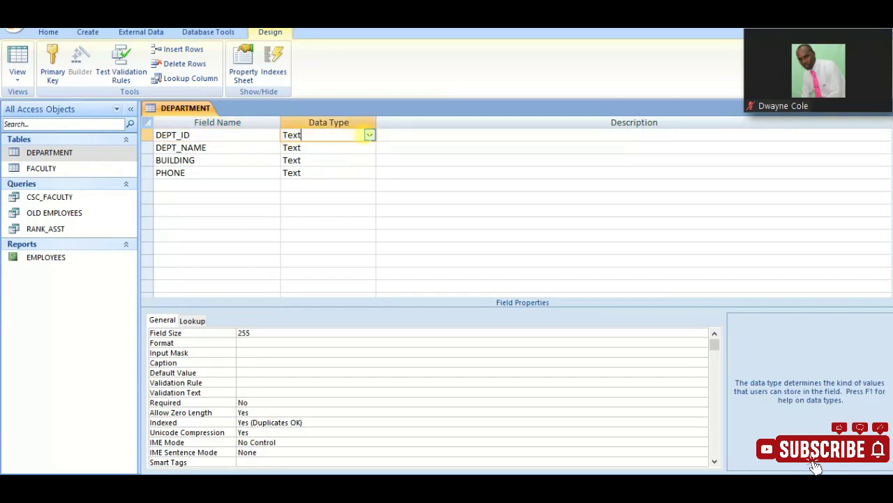
left_click(369, 136)
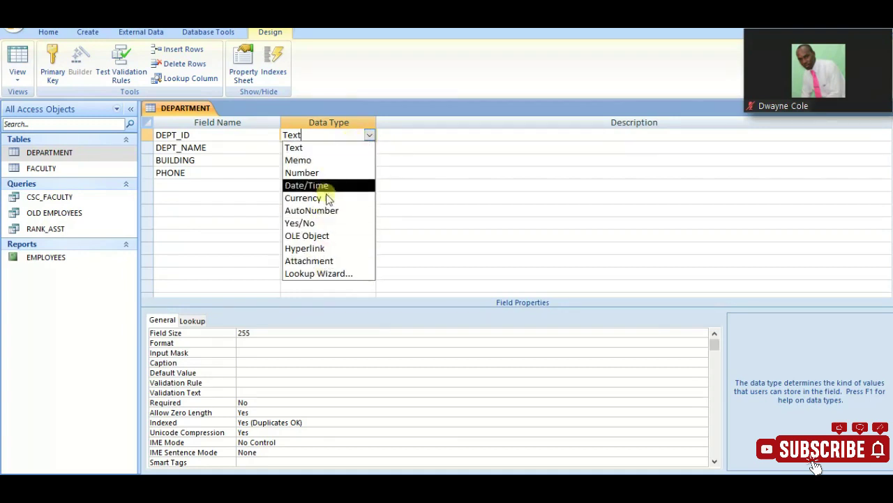
left_click(369, 137)
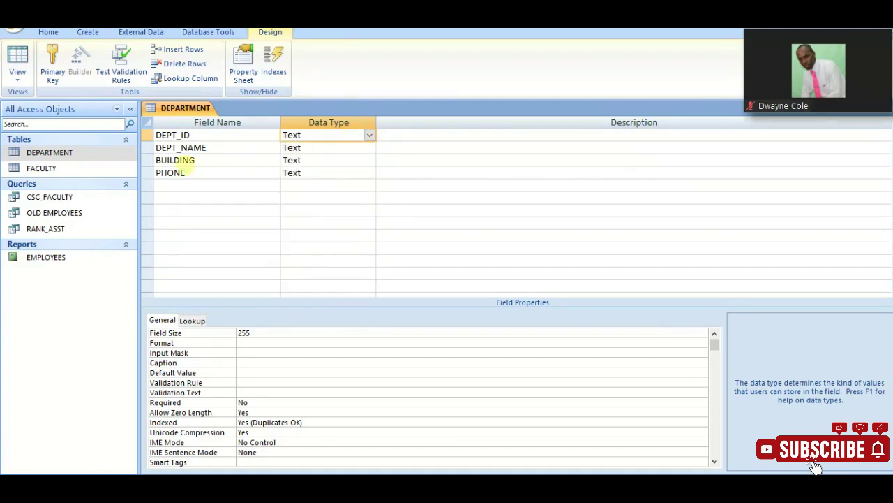
left_click(213, 147)
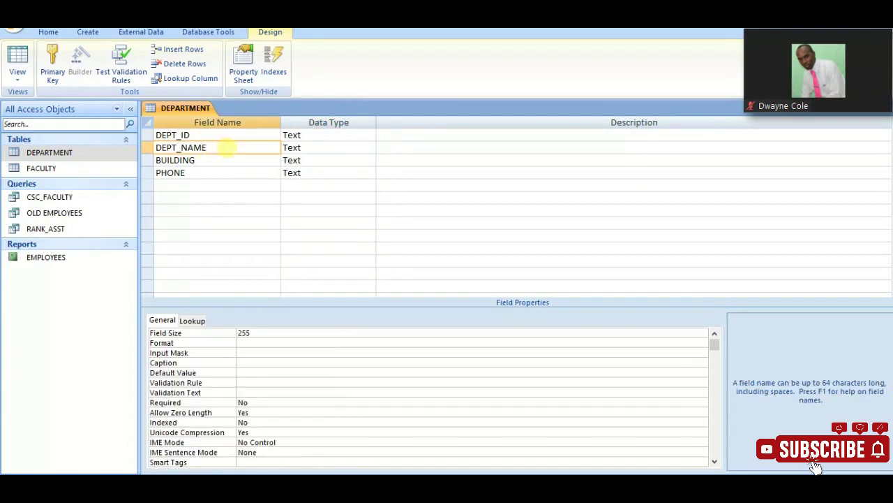
left_click(309, 146)
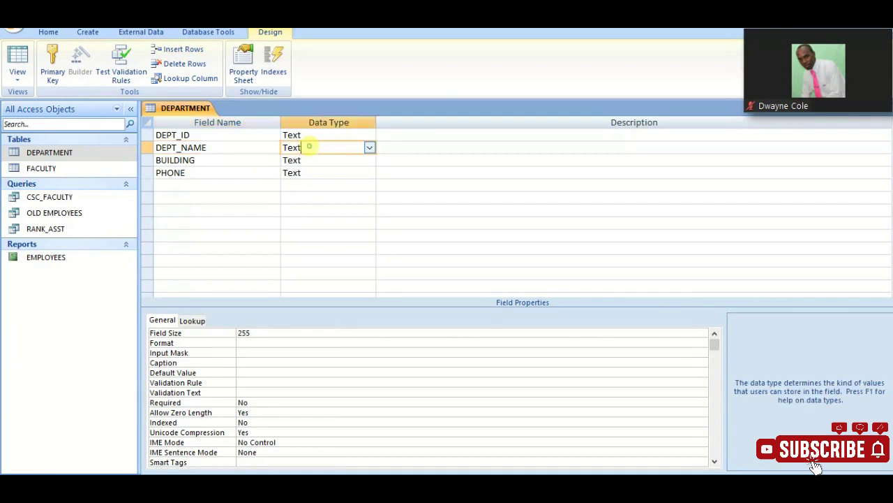
Step: Set the data type of the BUILDING field to Memo
left_click(193, 160)
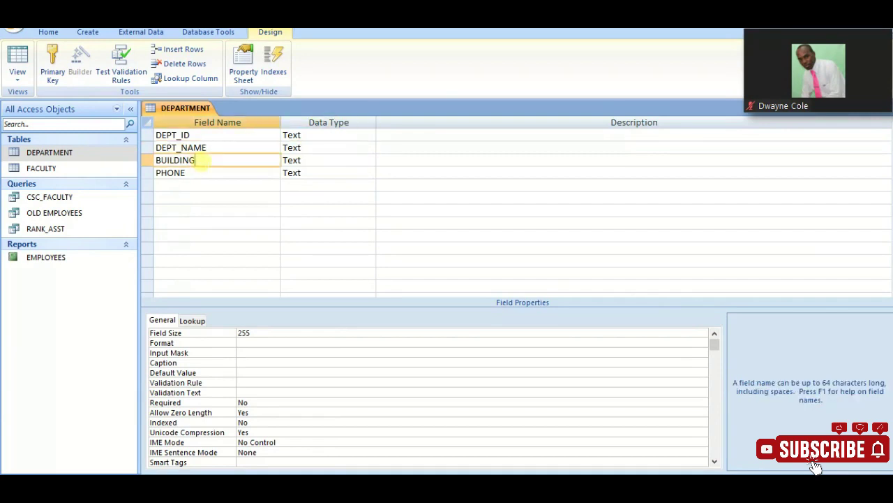
double_click(316, 159)
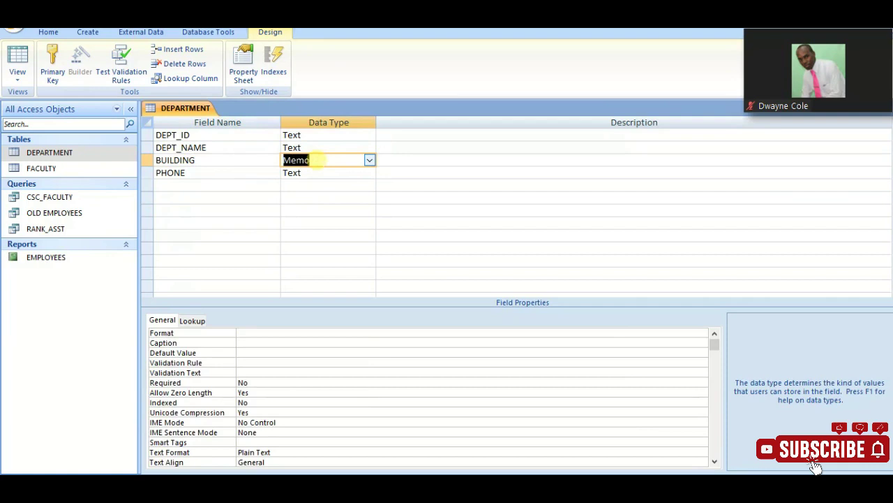
Step: Rename the PHONE field of the DEPARTMENT table as PHONE NUMBER
left_click(193, 173)
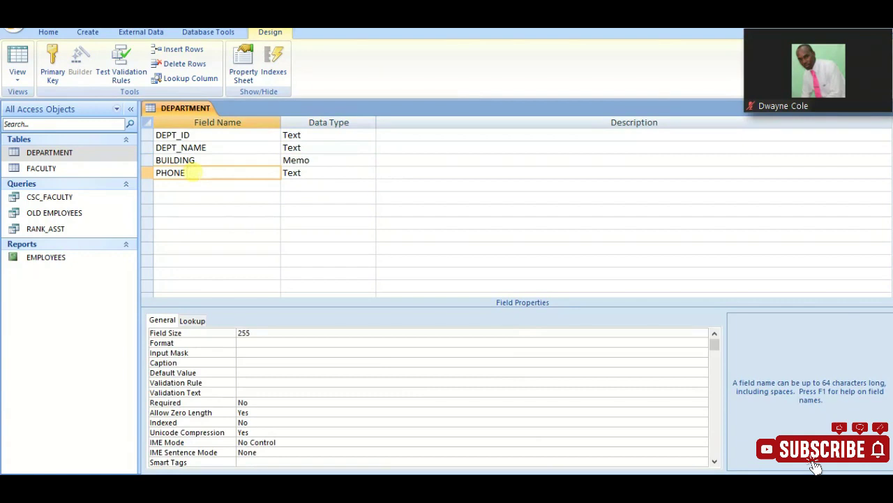
type("Number")
key("BackSpace")
key("BackSpace")
key("BackSpace")
key("BackSpace")
key("BackSpace")
type("UMBER")
left_click(194, 208)
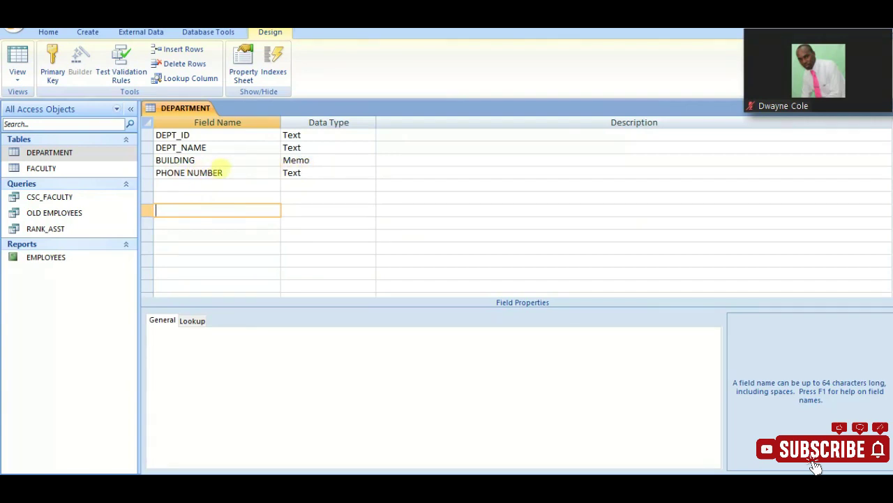
Step: Check the PHONE NUMBER field's data type and set the BUILDING field's data type back to Text
left_click(315, 171)
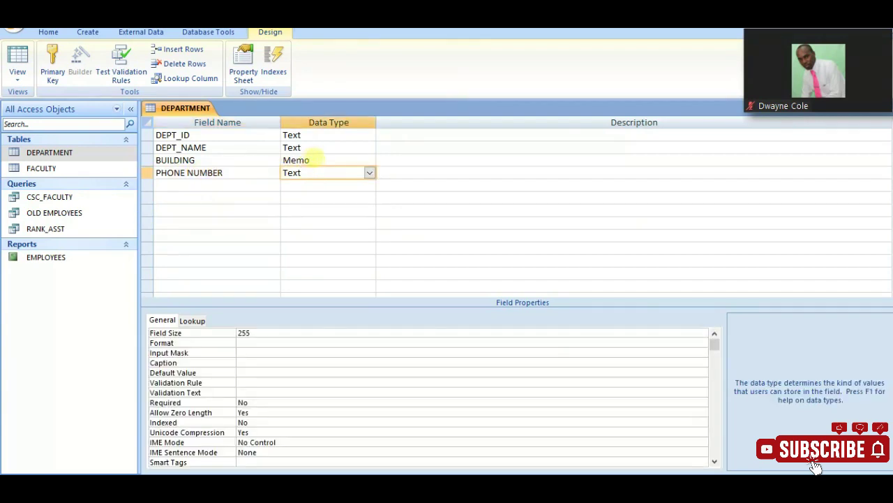
left_click(319, 159)
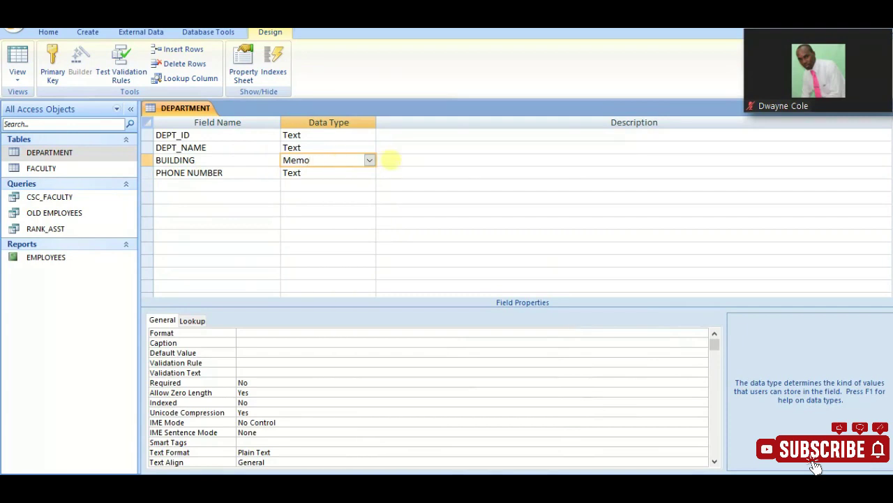
left_click(370, 161)
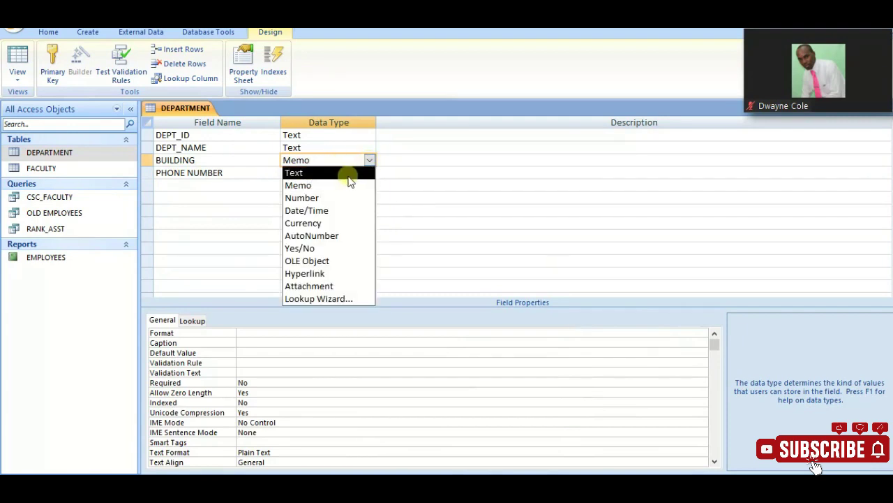
left_click(339, 173)
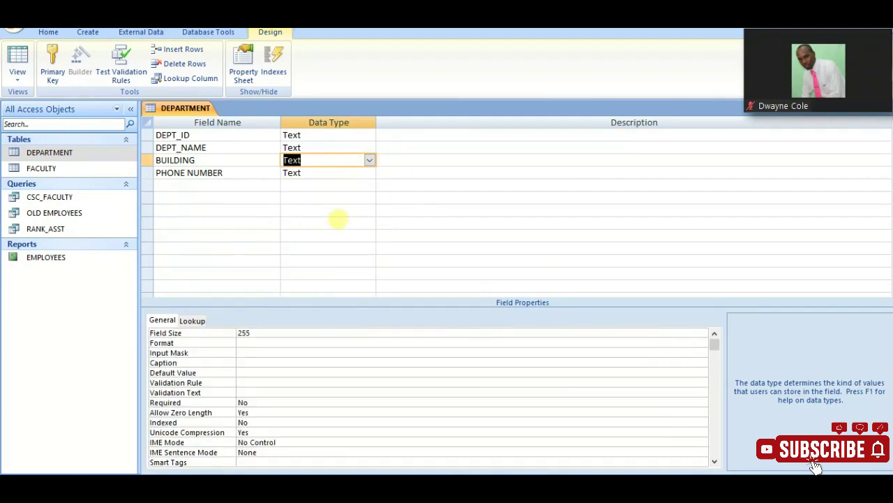
left_click_drag(760, 46, 674, 41)
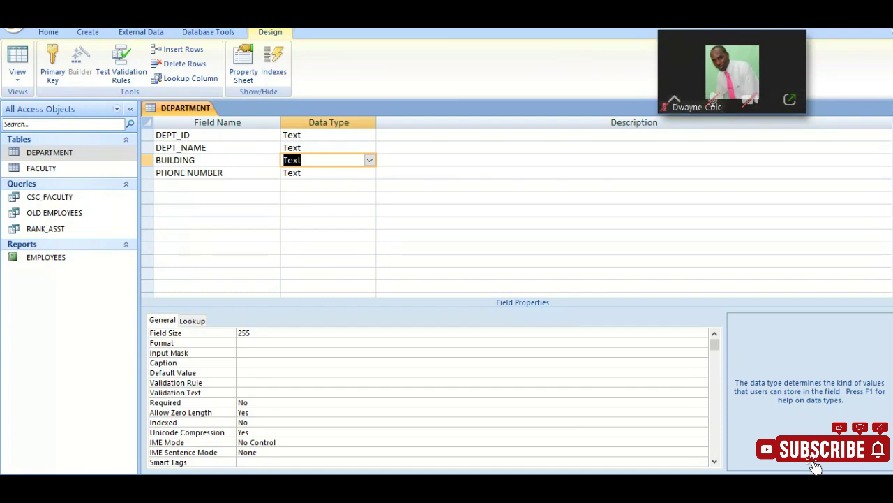
Step: Examine each field name of the DEPARTMENT table in turn, from DEPT_ID through PHONE NUMBER, in the design grid
left_click(192, 147)
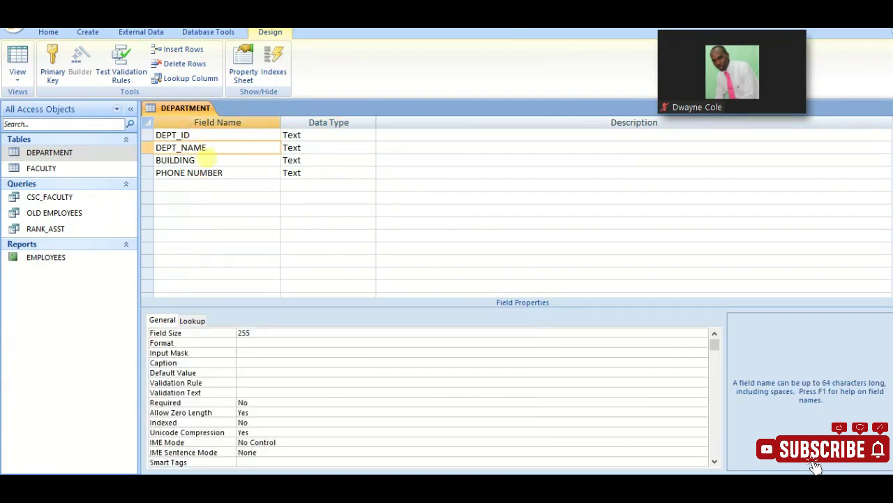
left_click(206, 160)
left_click(230, 173)
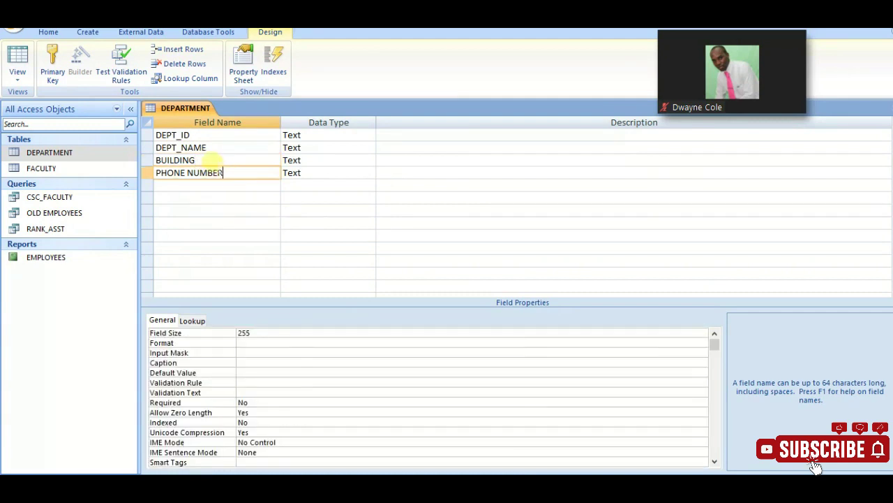
left_click(206, 160)
left_click(210, 148)
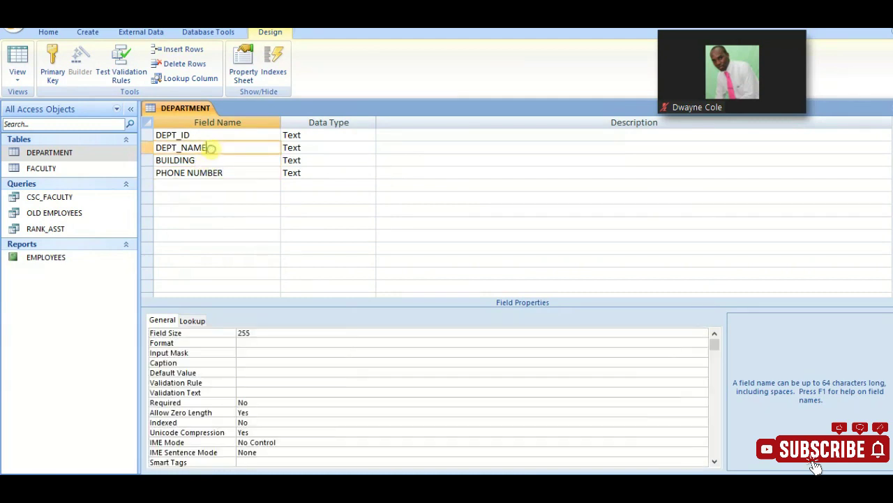
left_click(213, 134)
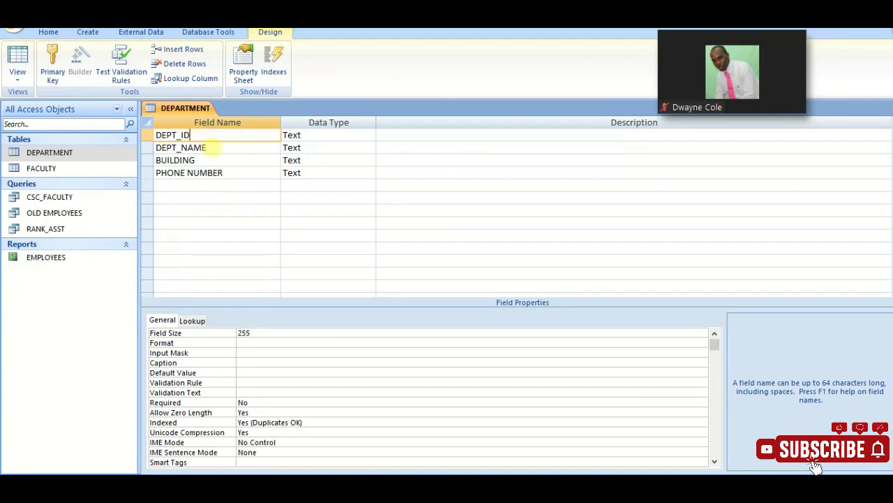
left_click(212, 147)
left_click(211, 159)
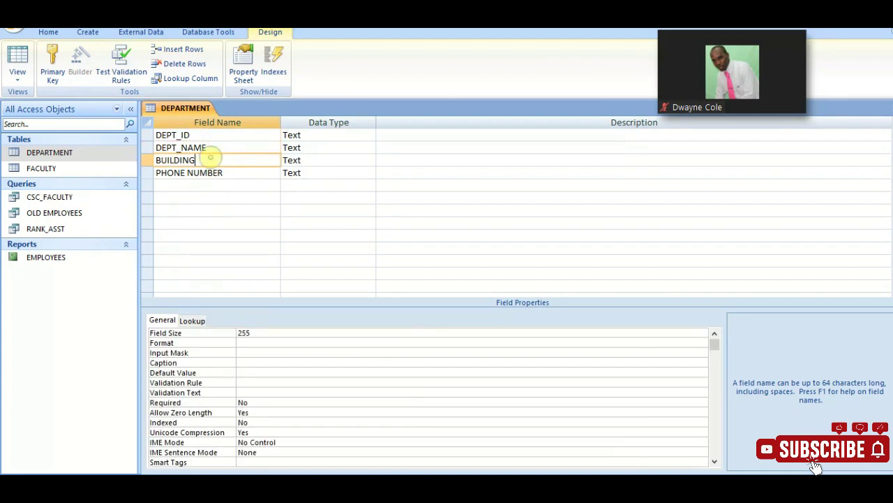
left_click(229, 172)
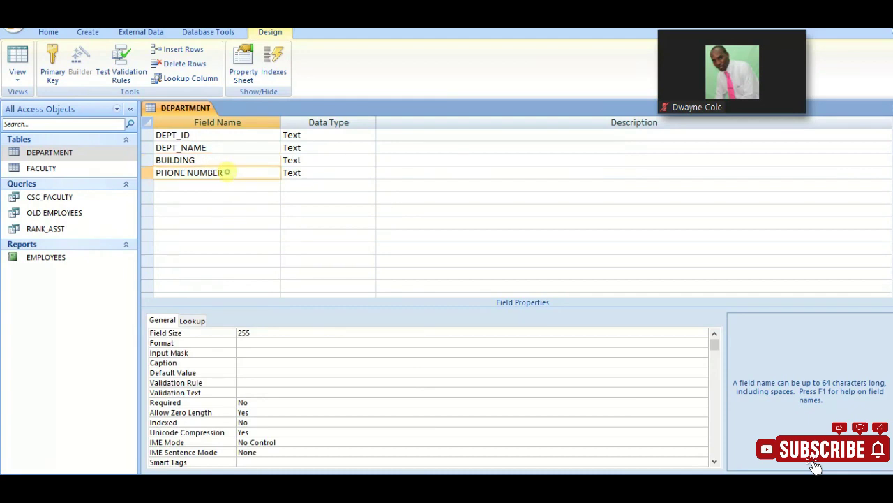
Step: Examine the BUILDING and DEPT_NAME field names and the word NUMBER in the PHONE NUMBER field name
left_click(234, 160)
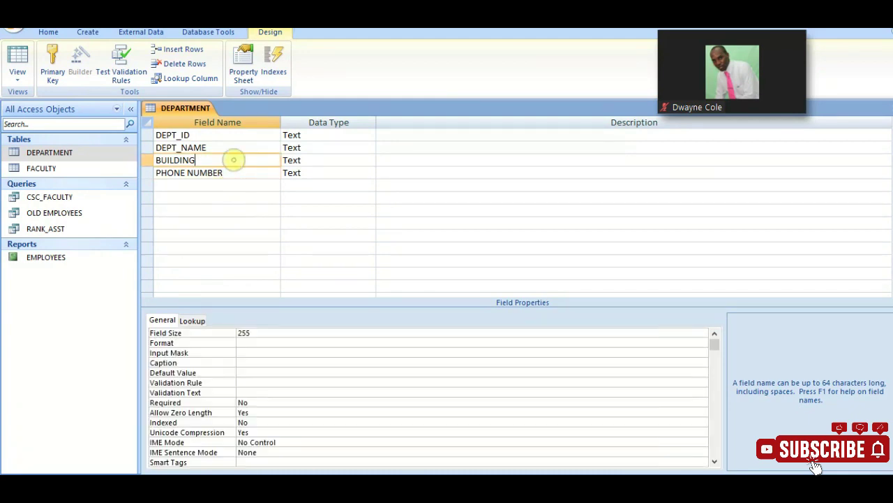
left_click(238, 146)
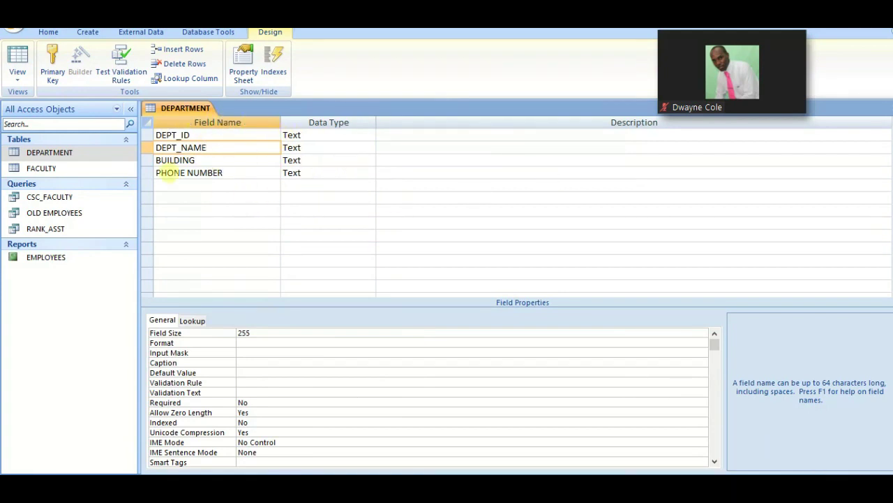
left_click(220, 172)
left_click_drag(220, 173, 186, 173)
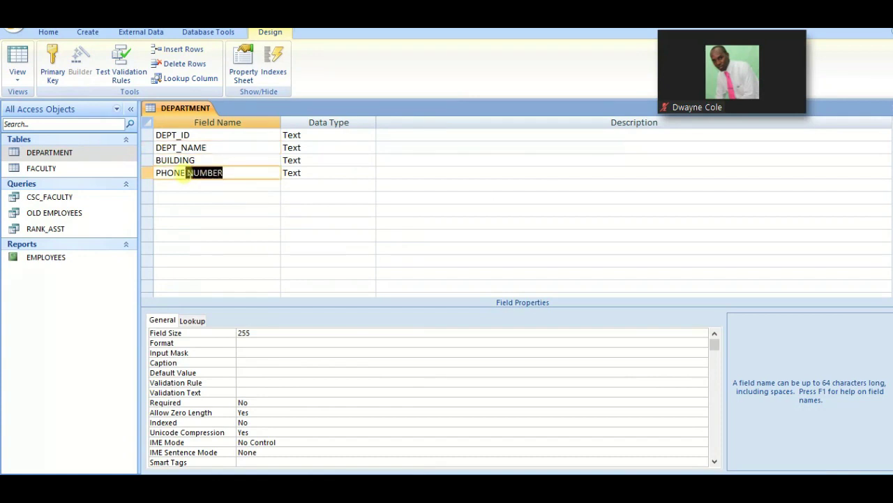
Step: Close the DEPARTMENT table, saving its design changes, and reopen it in Datasheet View
left_click(892, 112)
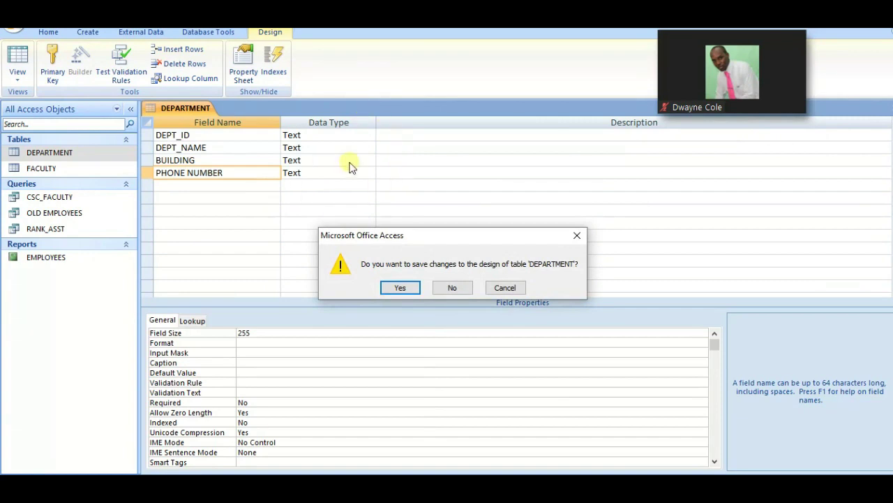
left_click(400, 287)
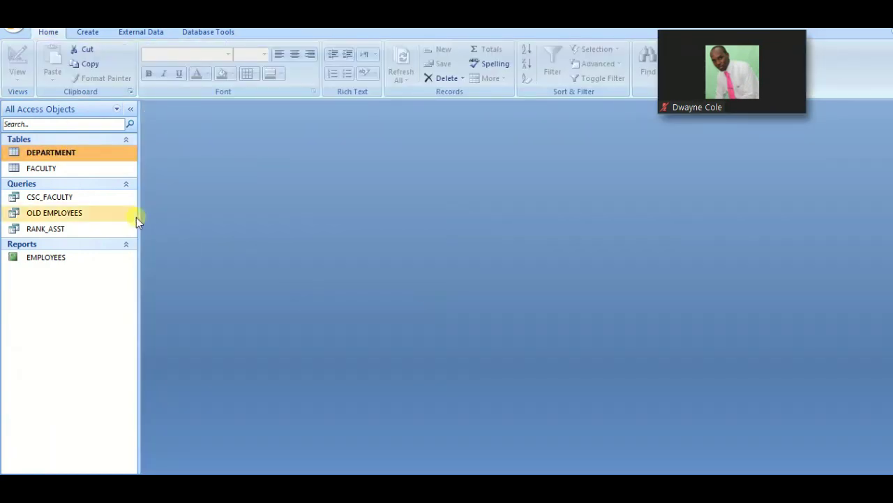
double_click(44, 154)
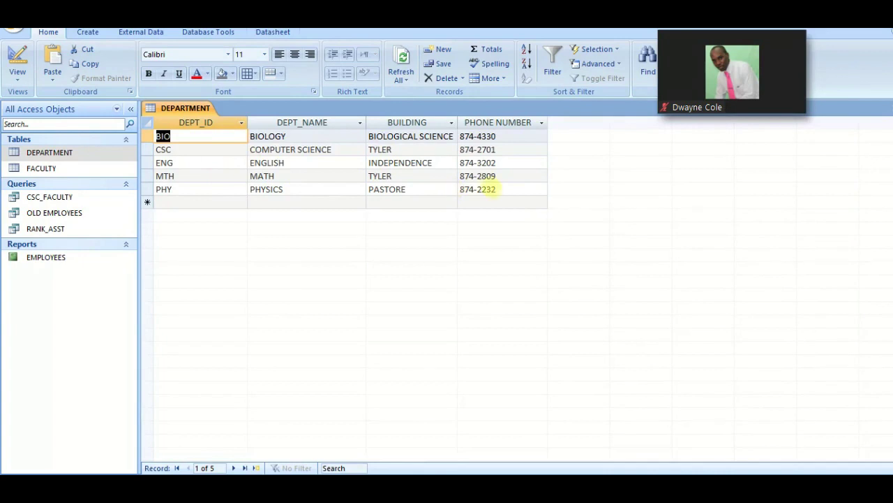
Step: Try entering GGG as the DEPT_ID of a new record below the PHY record, and erase the entry
left_click(495, 189)
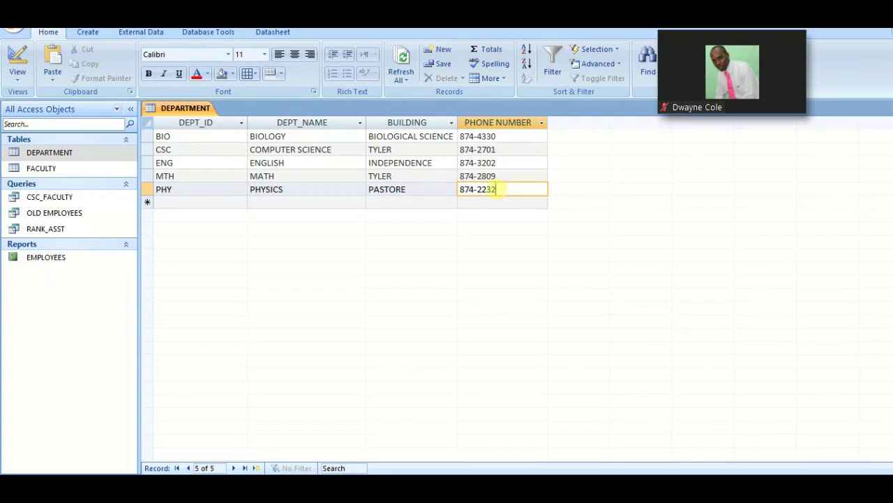
key("Tab")
type("GGG")
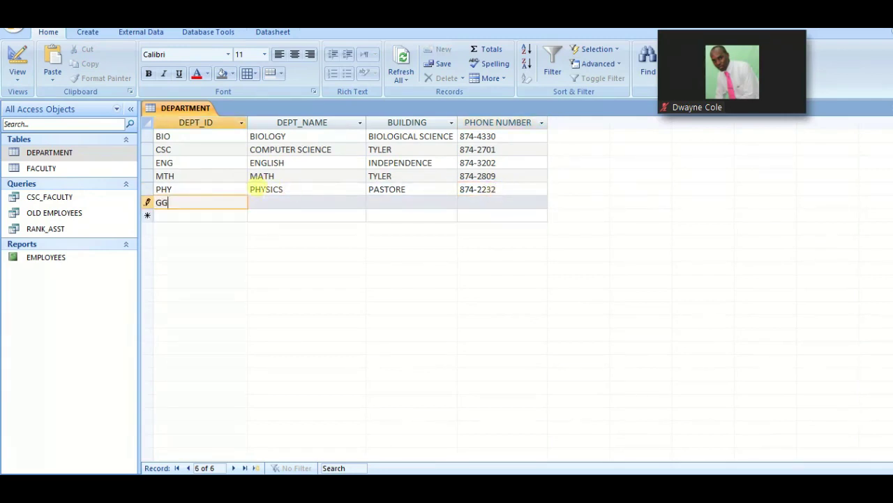
key("BackSpace")
key("BackSpace")
key("BackSpace")
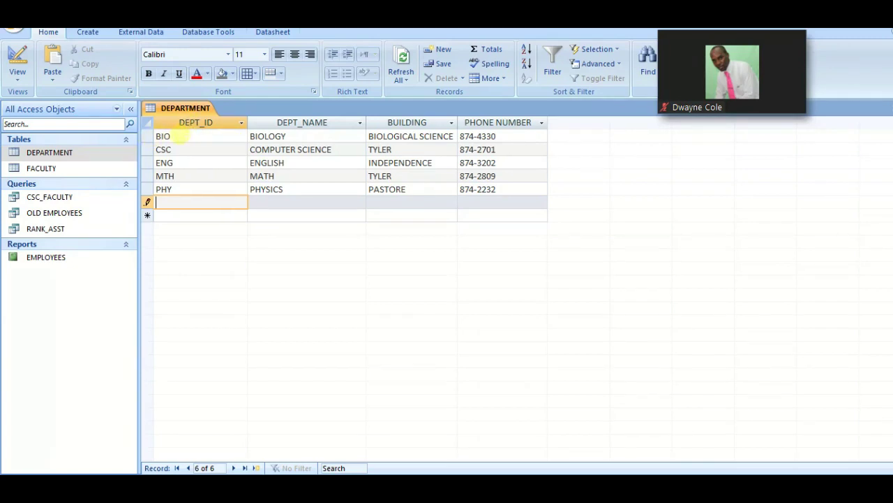
Step: Examine the DEPT_ID, DEPT_NAME, BUILDING and PHONE NUMBER values of the BIO record one by one
left_click(180, 136)
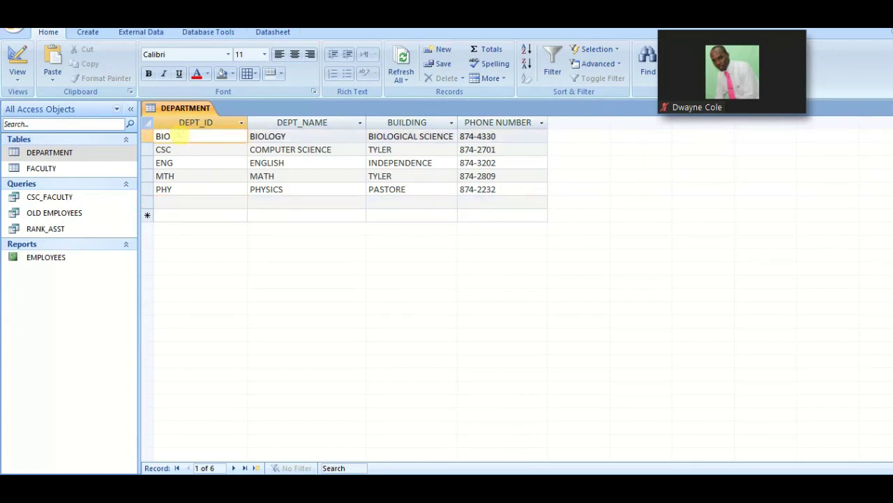
left_click(285, 134)
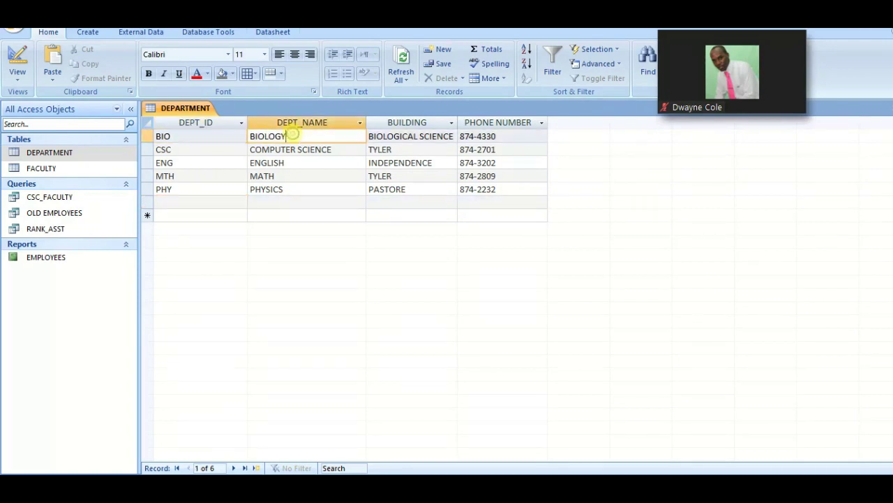
left_click(404, 136)
left_click(488, 136)
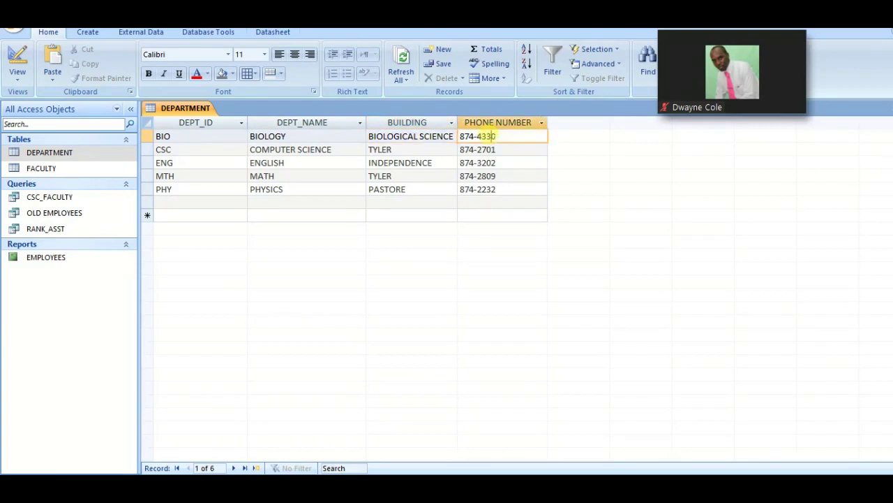
left_click(183, 137)
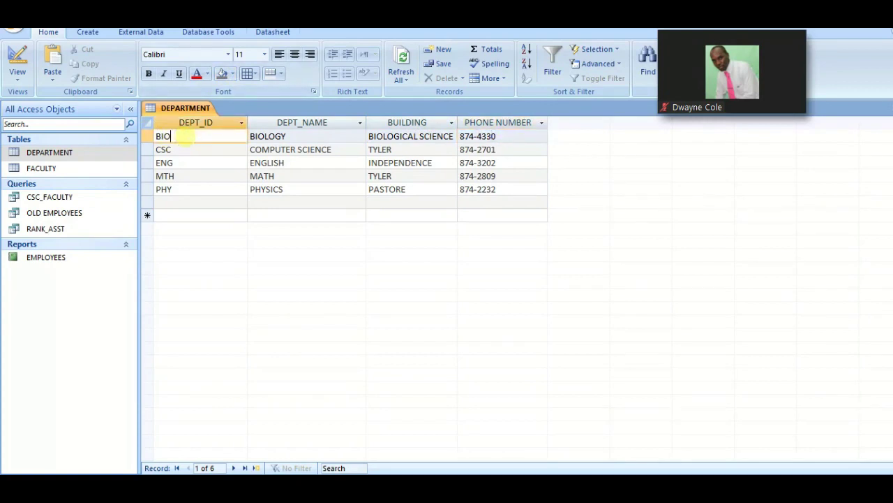
double_click(180, 136)
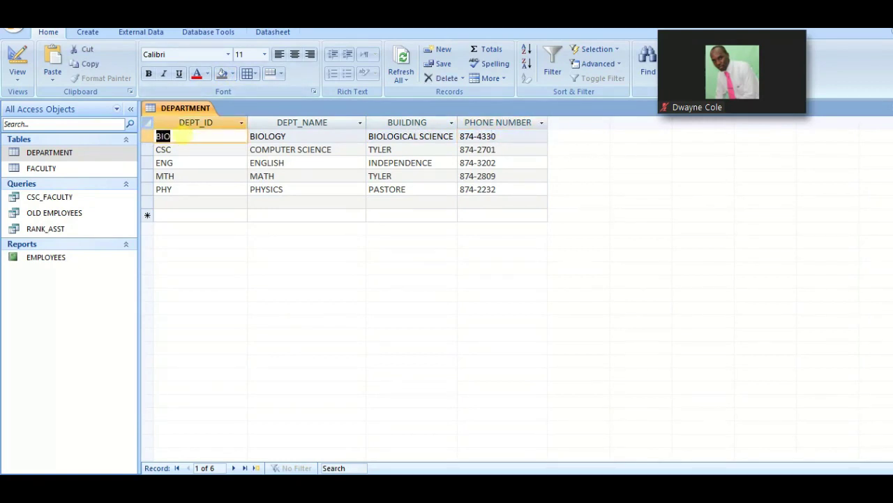
left_click_drag(288, 136, 252, 136)
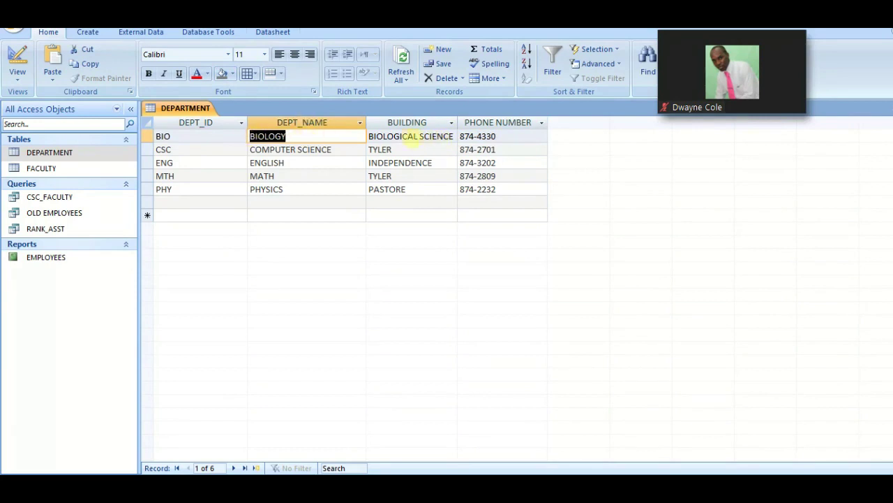
left_click_drag(388, 136, 439, 136)
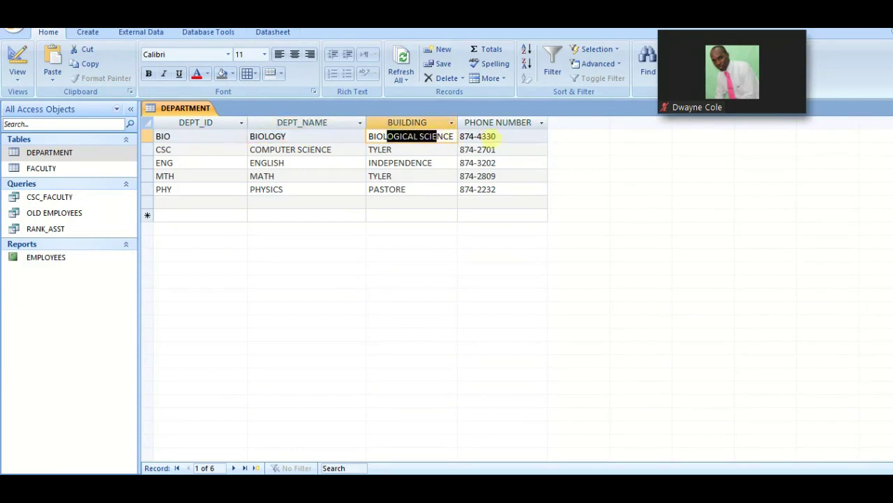
left_click_drag(508, 135, 466, 136)
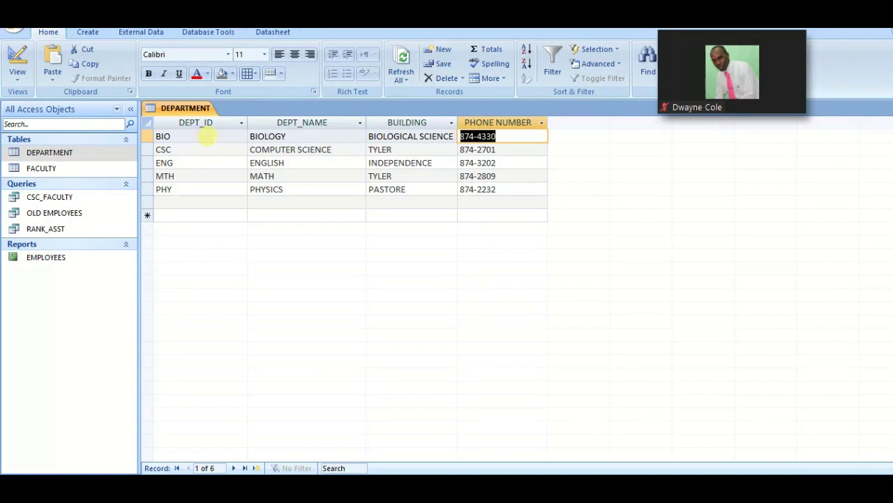
left_click_drag(199, 135, 157, 135)
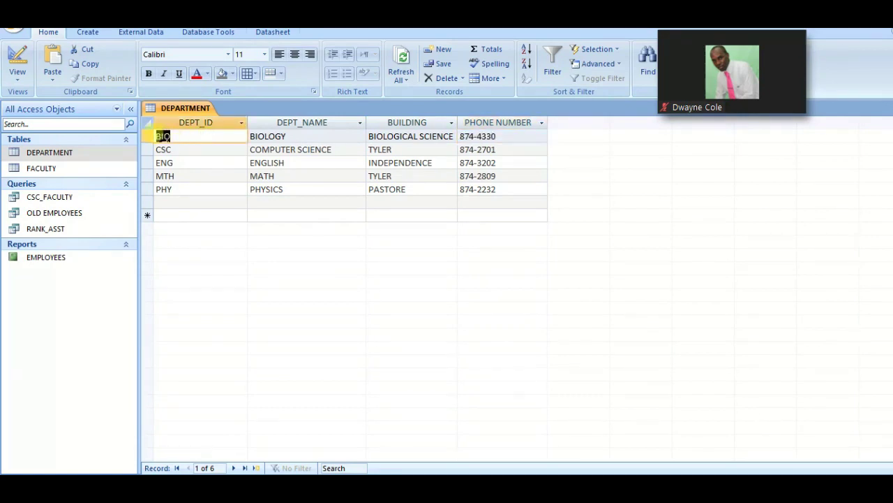
left_click(213, 135)
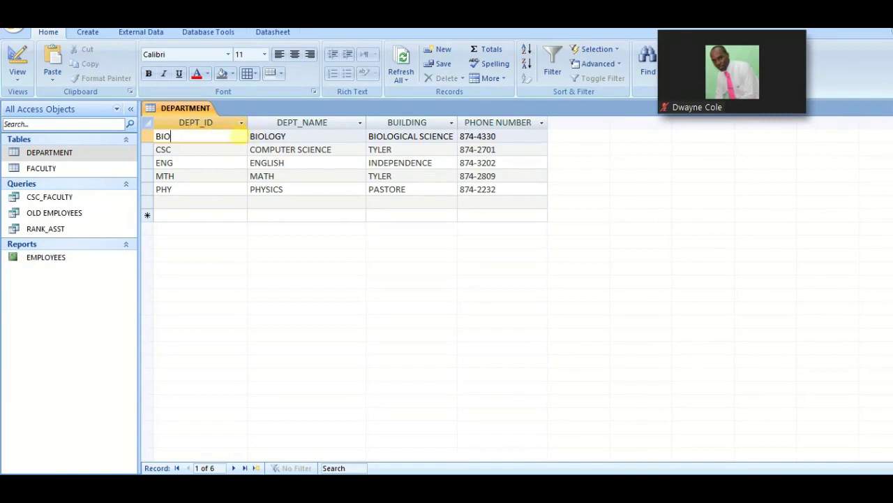
double_click(162, 136)
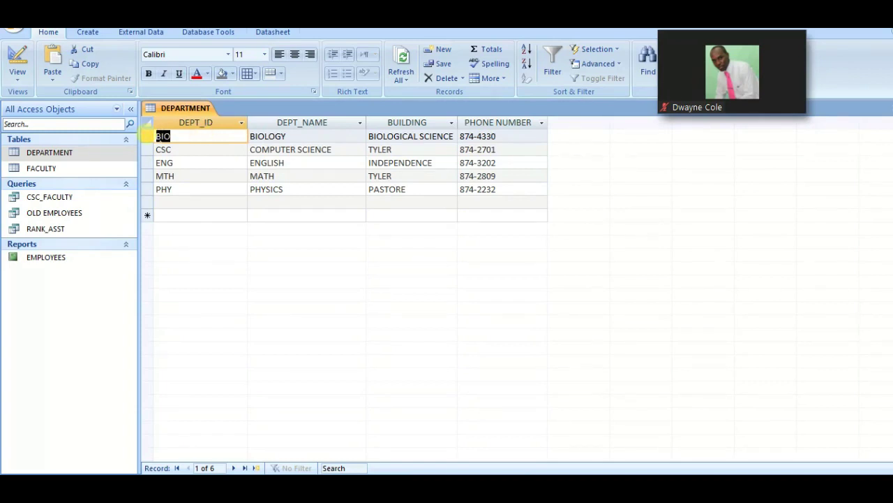
Step: Highlight the whole BIO and ENG records, and the entire DEPT_NAME and DEPT_ID columns, to compare records with fields
left_click(147, 136)
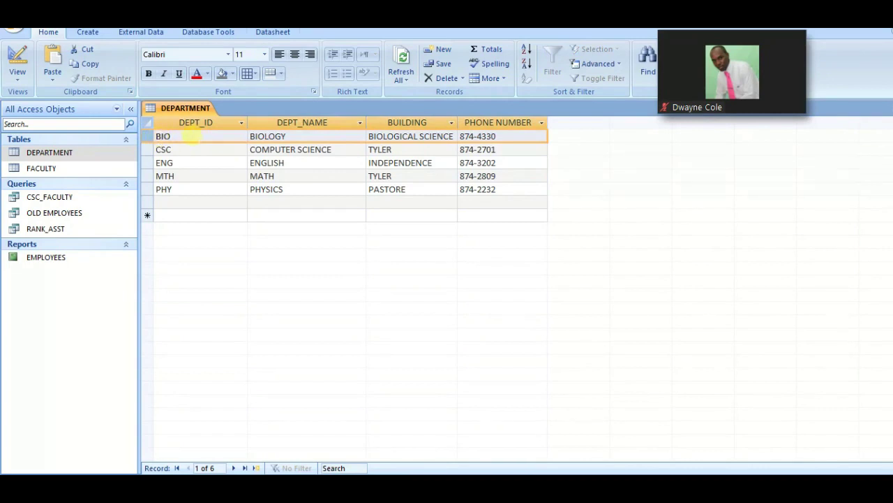
left_click(147, 163)
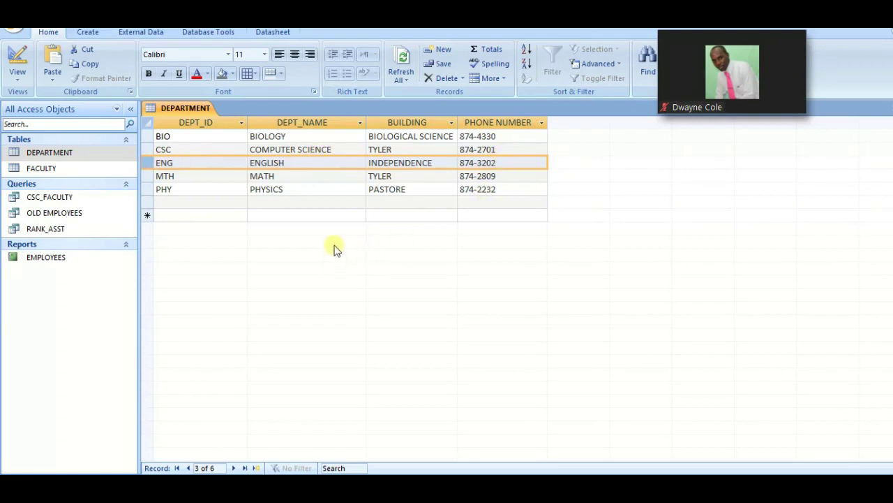
left_click(280, 122)
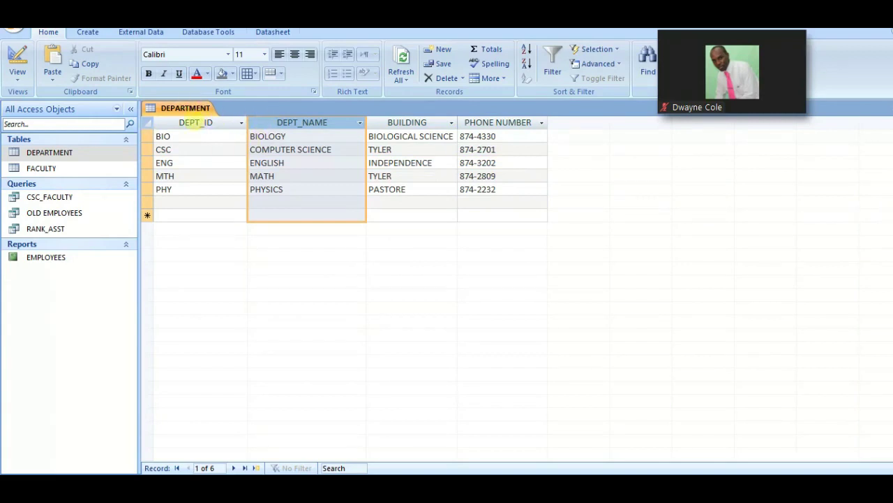
left_click(185, 123)
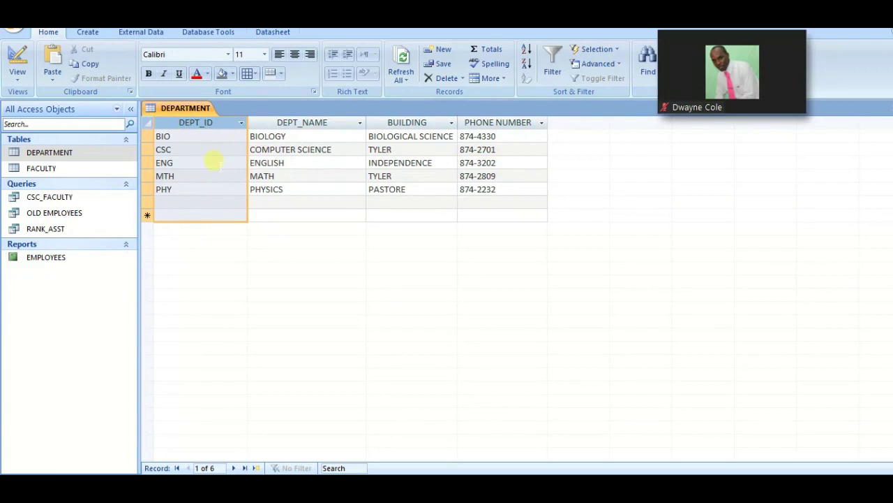
Step: Open the FACULTY table and switch back and forth between it and the DEPARTMENT table, ending on FACULTY
double_click(49, 172)
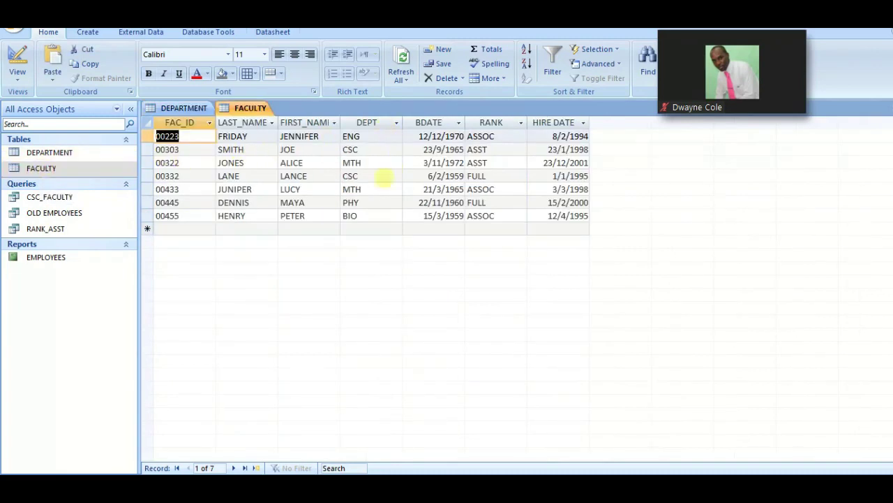
left_click(178, 109)
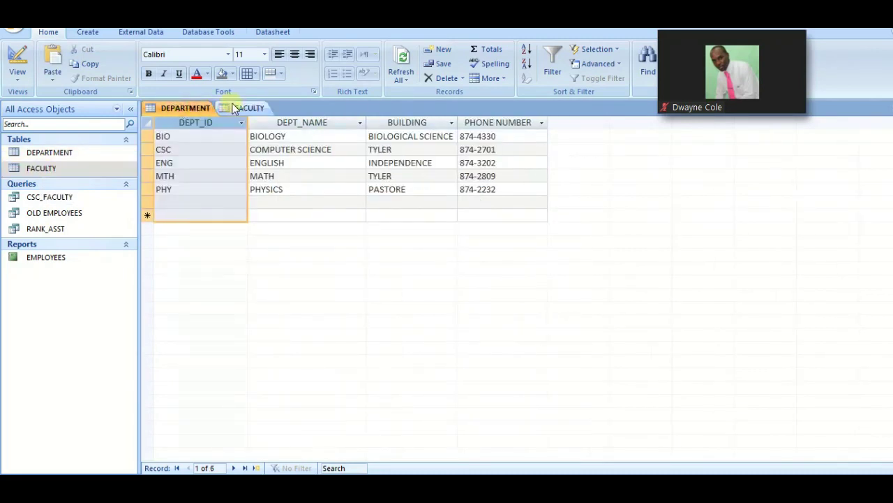
left_click(221, 109)
left_click(155, 108)
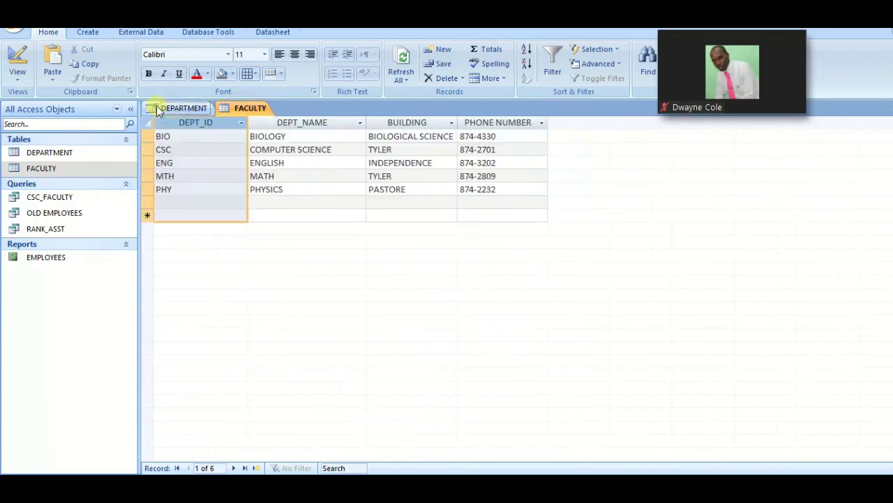
left_click(246, 111)
left_click(203, 111)
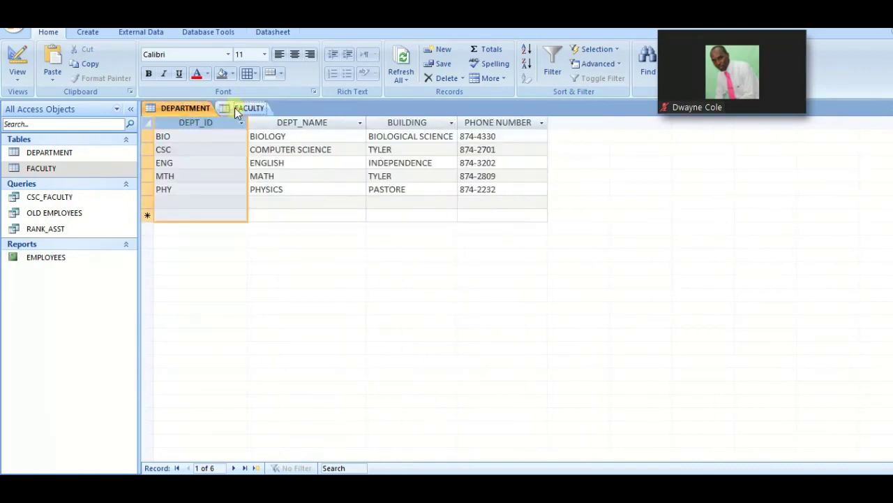
left_click(236, 112)
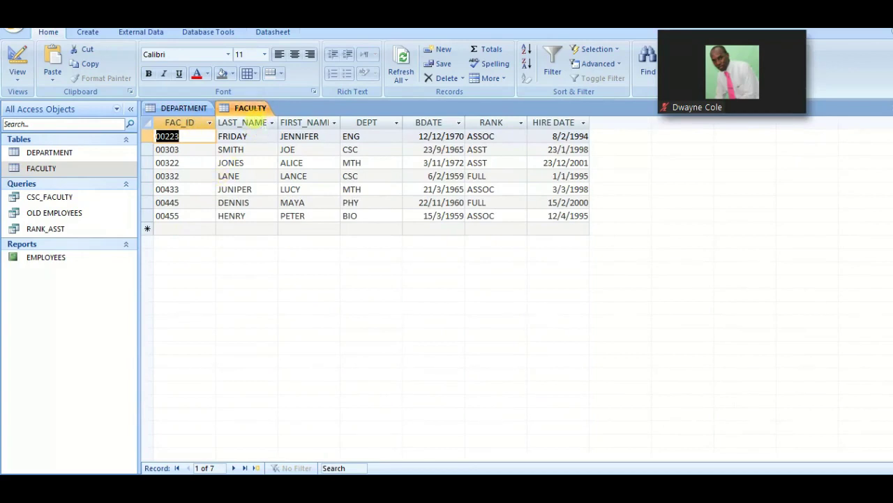
Step: Widen the BDATE, RANK and HIRE DATE columns of the FACULTY table slightly
left_click(259, 122)
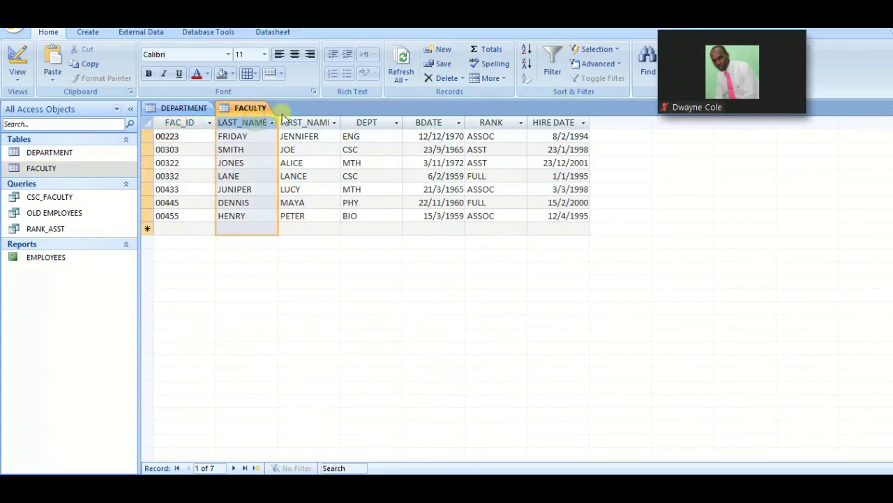
left_click(368, 122)
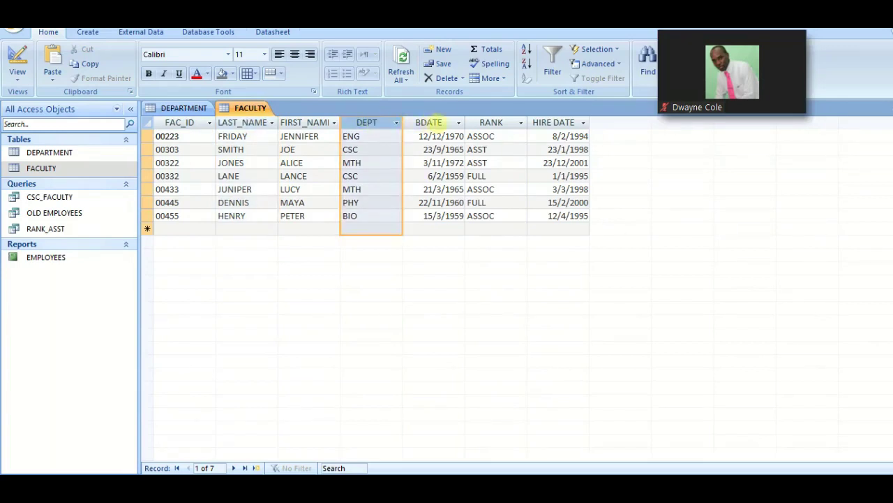
left_click_drag(465, 123, 480, 122)
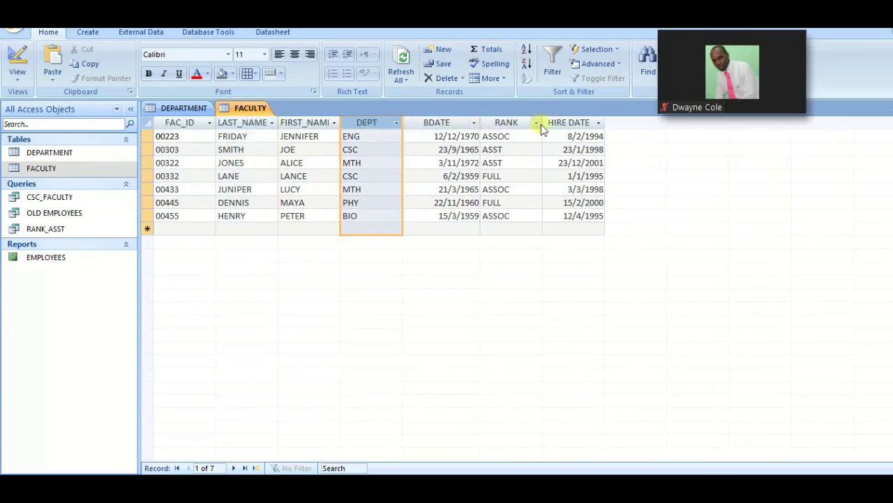
left_click_drag(541, 124, 551, 124)
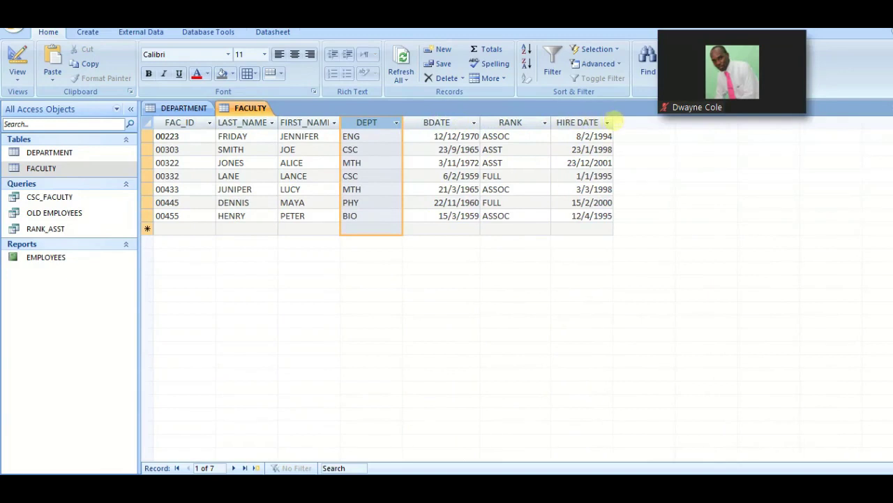
left_click_drag(612, 122, 630, 123)
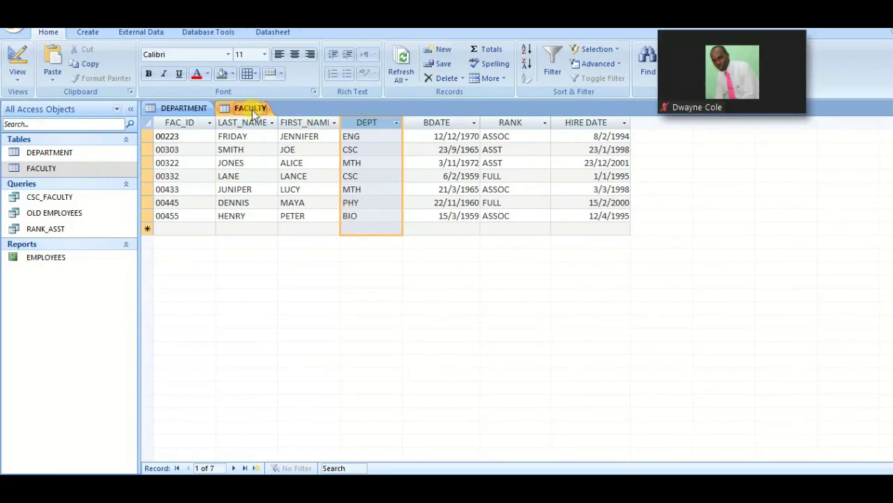
Step: Show the FACULTY table in Design View and examine the data types of the BDATE and HIRE DATE fields
left_click(17, 70)
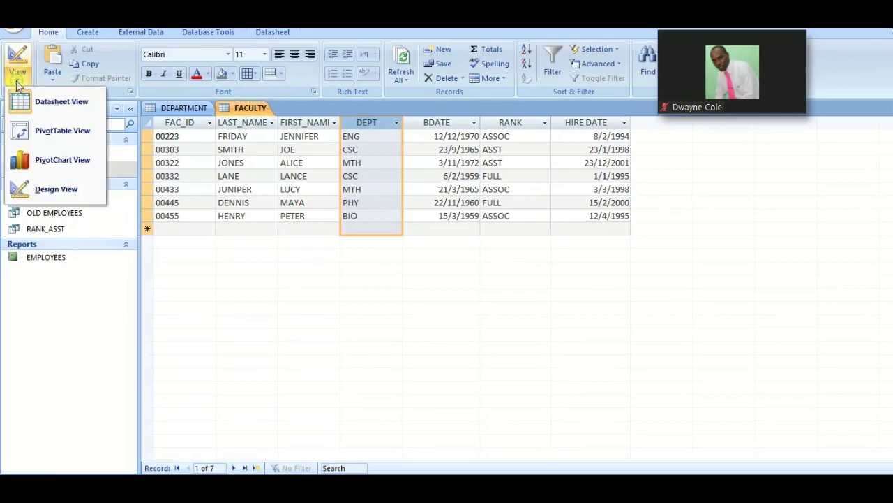
left_click(42, 189)
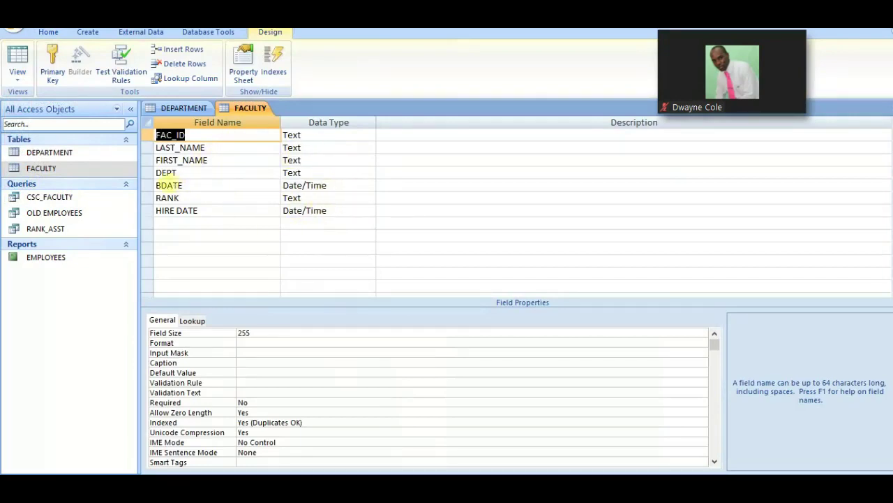
left_click(326, 185)
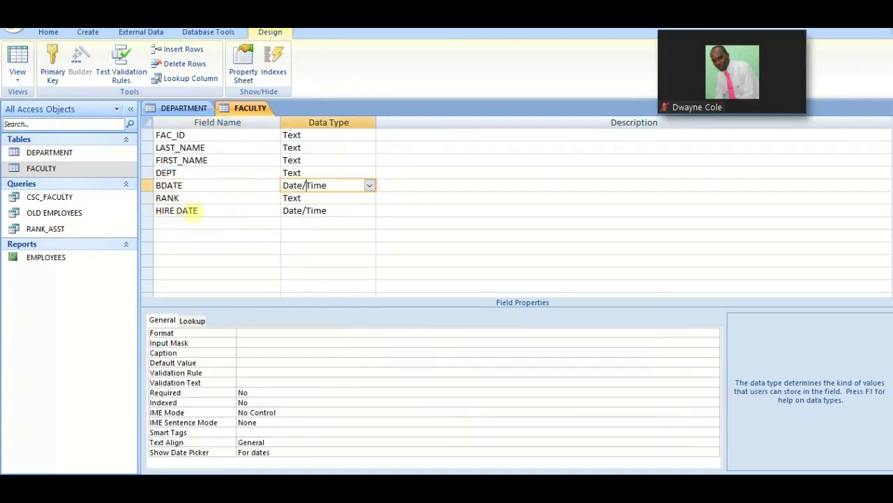
left_click(332, 209)
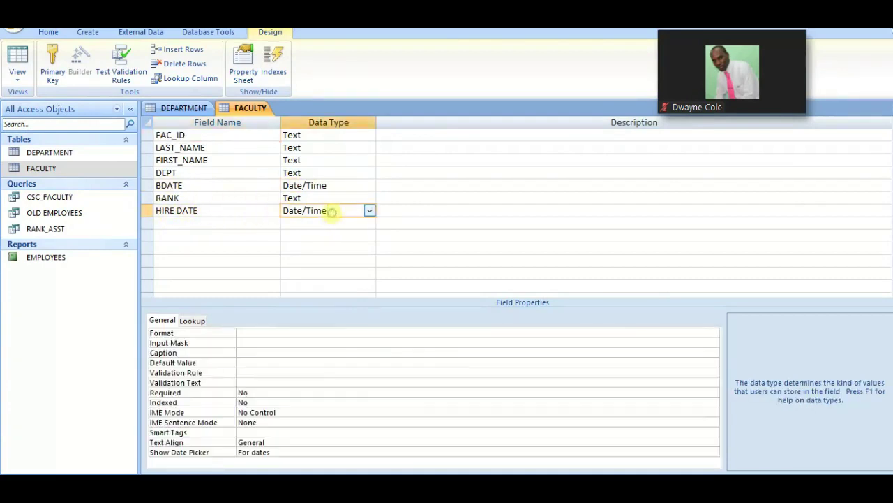
left_click(371, 210)
left_click(371, 210)
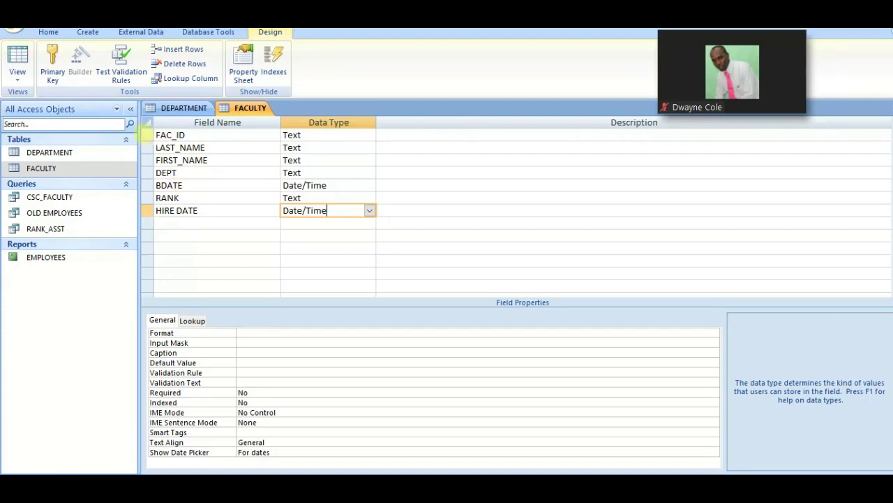
Step: Set the FAC_ID field as the primary key of the FACULTY table
left_click(144, 134)
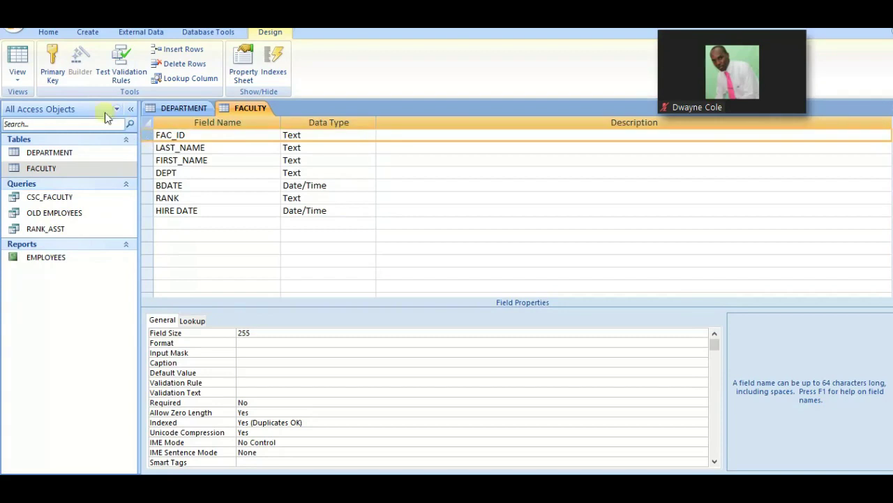
left_click(56, 64)
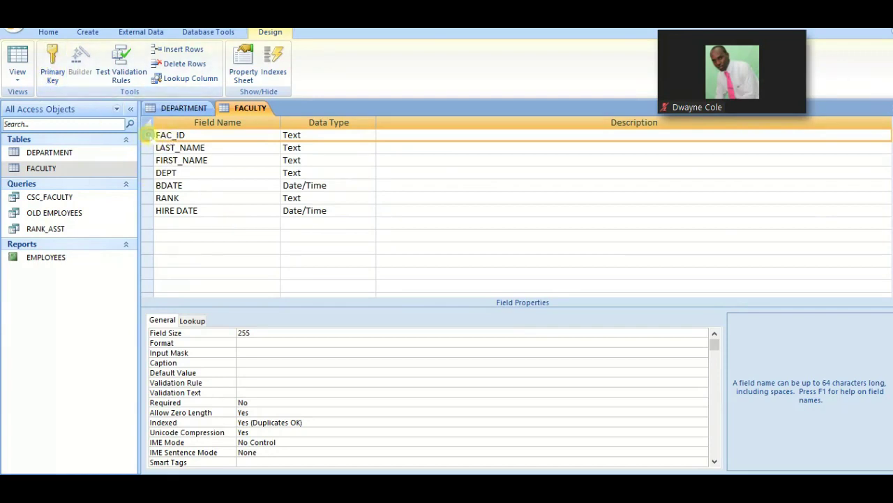
left_click(54, 67)
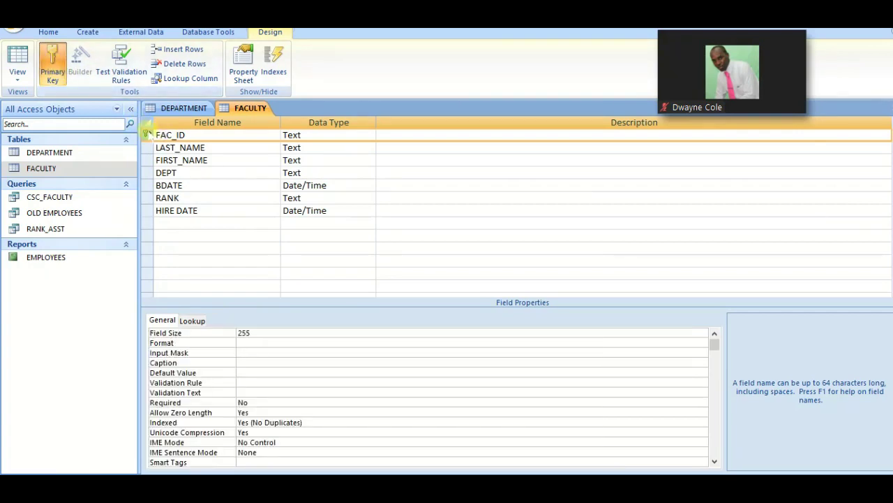
mouse_move(147, 133)
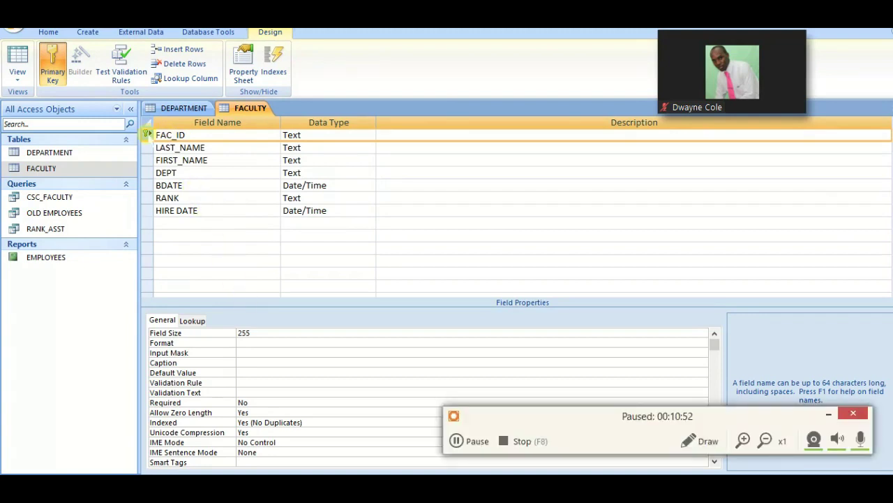
key("F8")
mouse_move(147, 134)
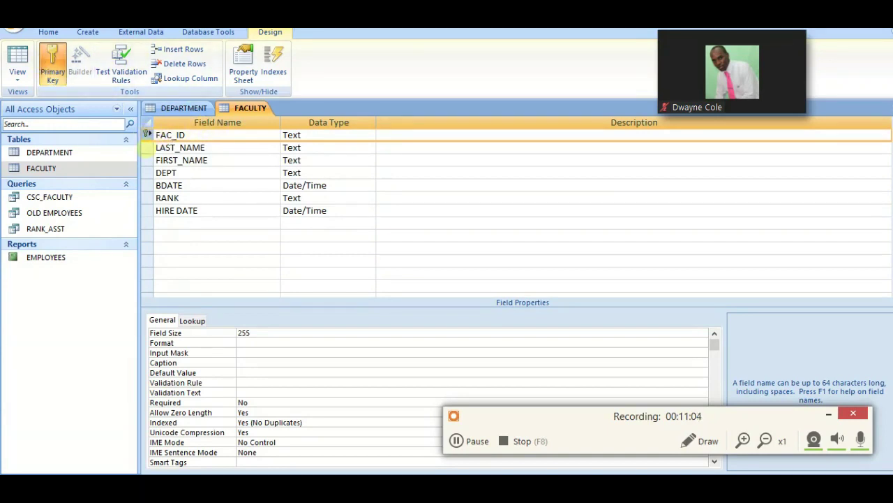
Step: Remove the primary key from the FAC_ID field
left_click(146, 147)
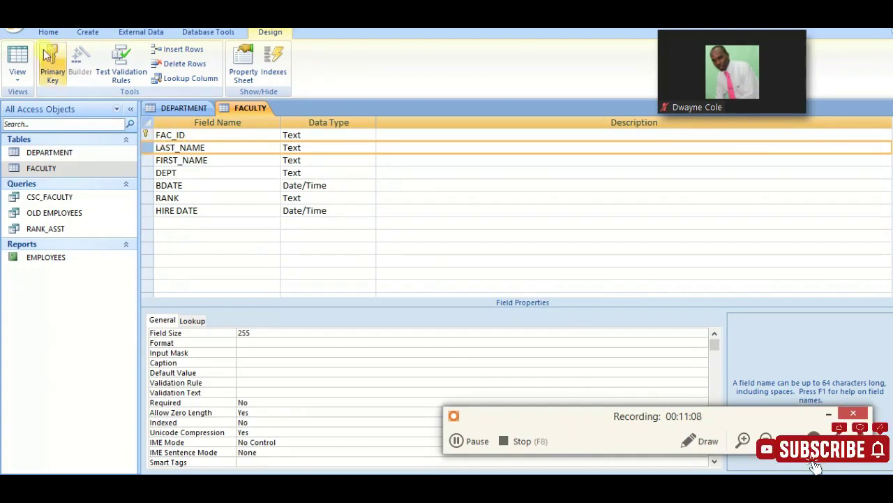
left_click(148, 135)
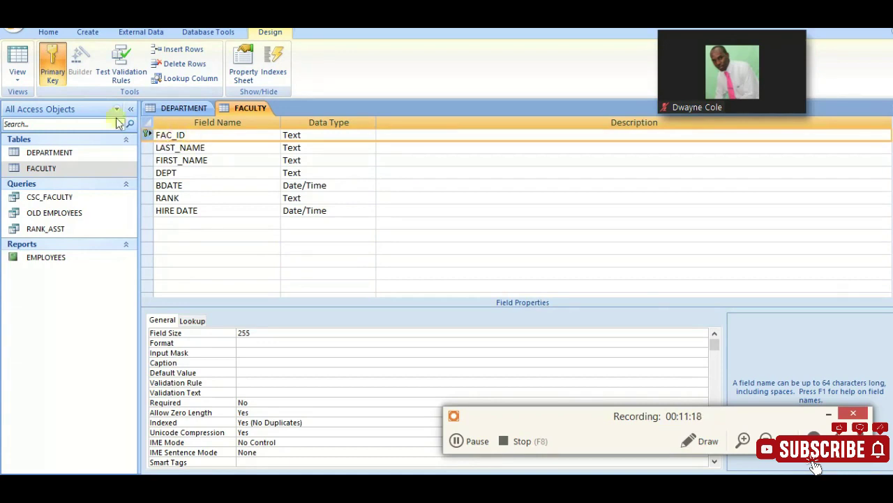
left_click(53, 67)
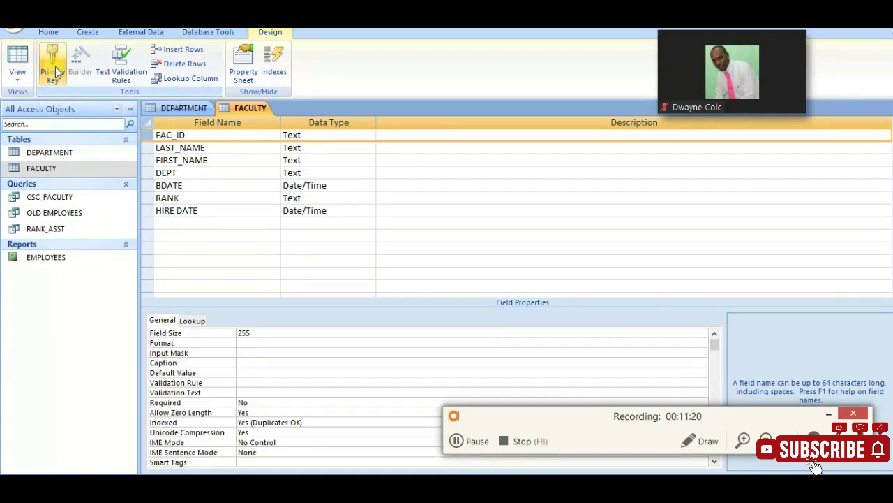
Step: Make FAC_ID the primary key again and close the FACULTY table, saving the design changes
right_click(148, 134)
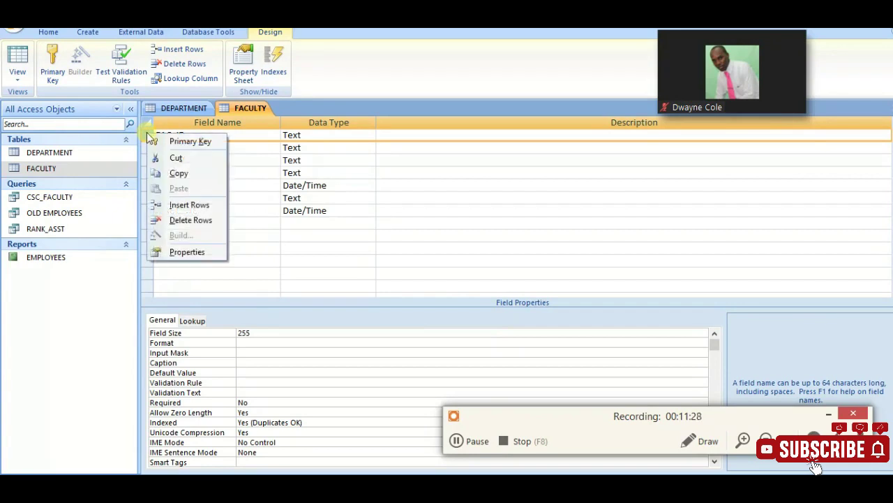
left_click(185, 141)
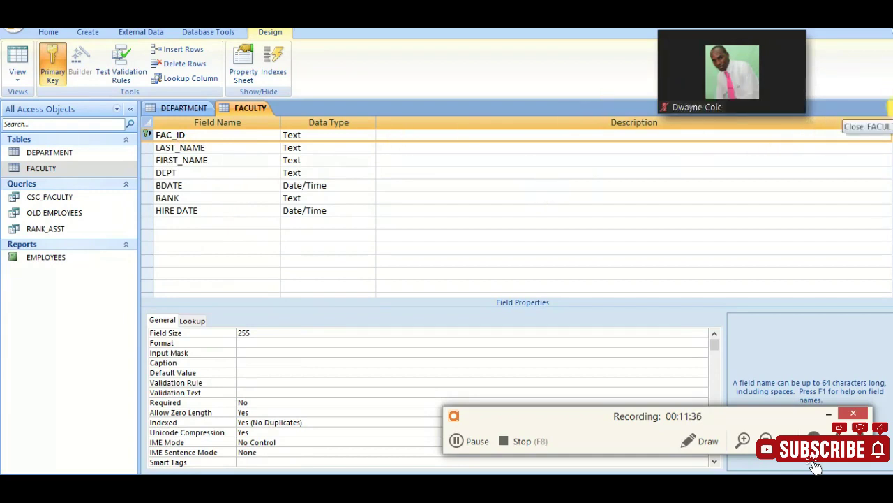
left_click(889, 108)
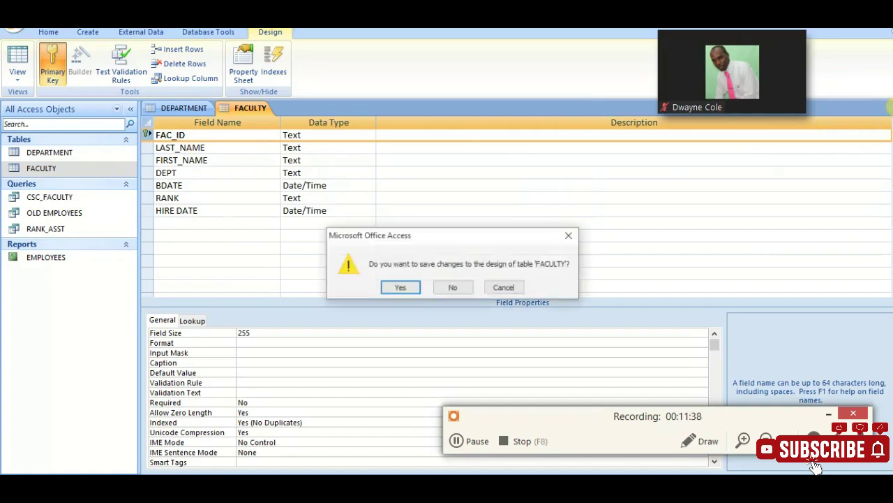
left_click(399, 287)
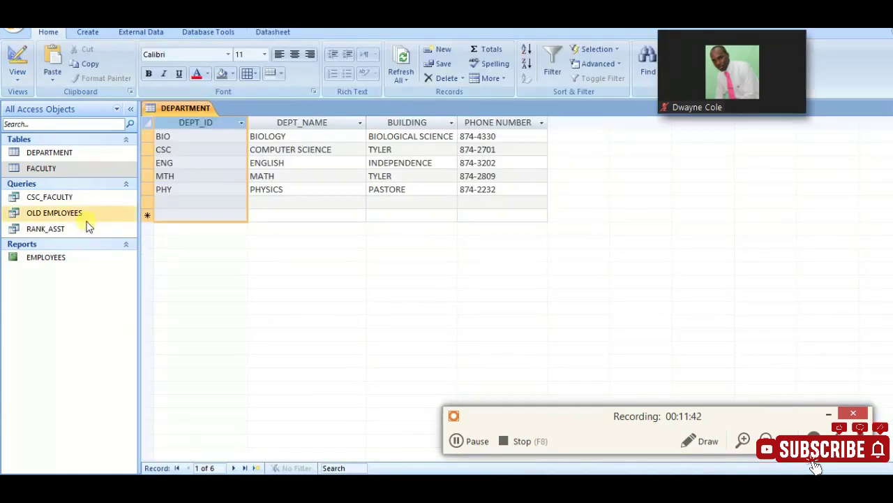
Step: Reopen the FACULTY table in Datasheet View and compare it with the DEPARTMENT table by alternating between the two
double_click(60, 169)
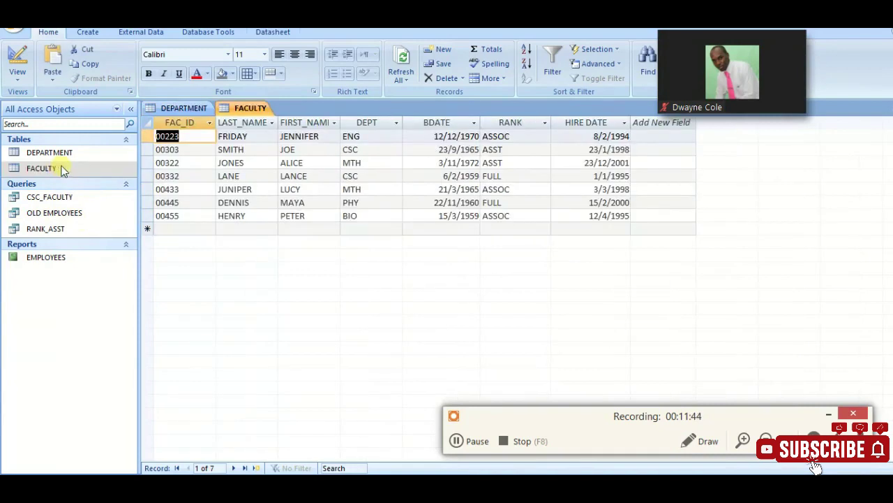
left_click(305, 266)
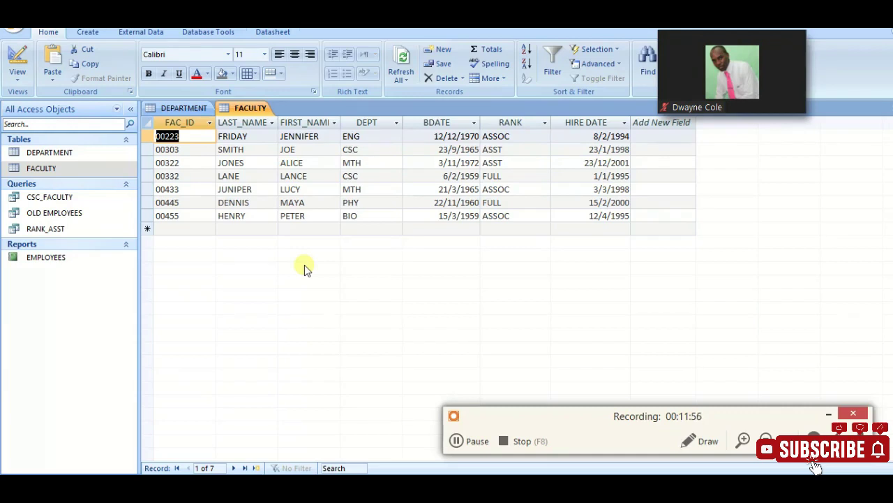
left_click(176, 110)
left_click(243, 108)
left_click(187, 110)
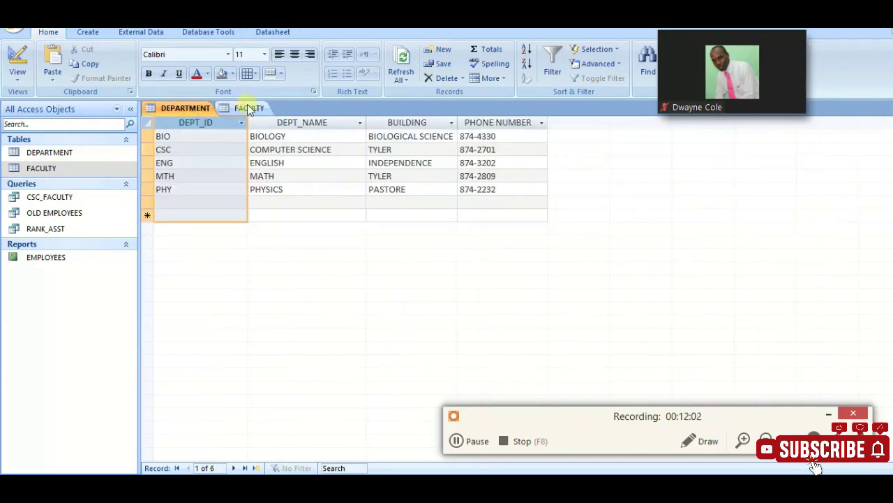
left_click(246, 110)
left_click(197, 109)
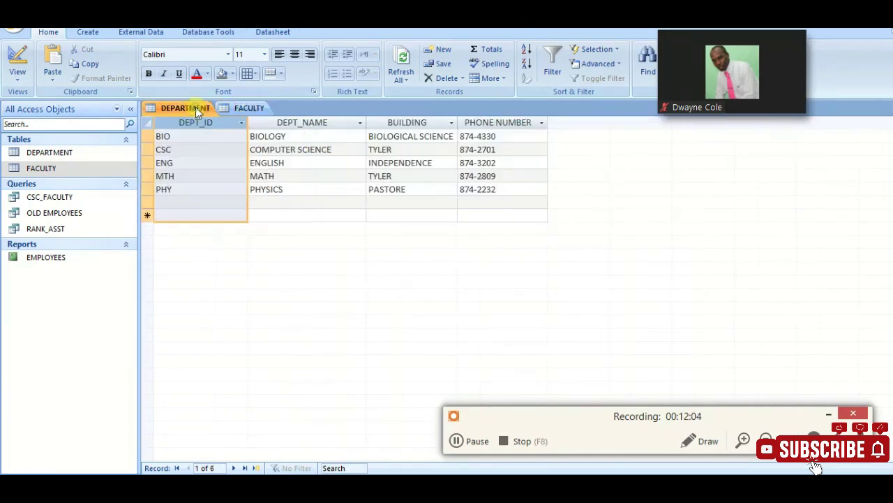
left_click(248, 110)
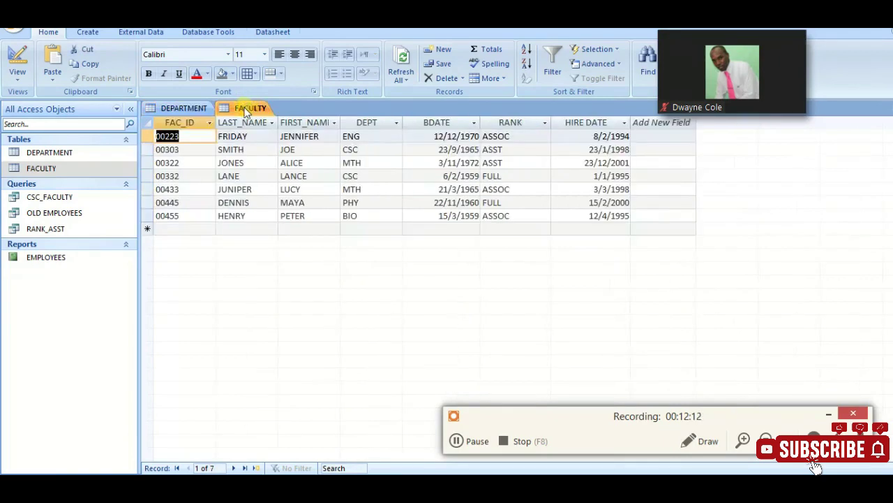
Step: View the DEPARTMENT table once more, return to FACULTY and widen its DEPT column
left_click(182, 109)
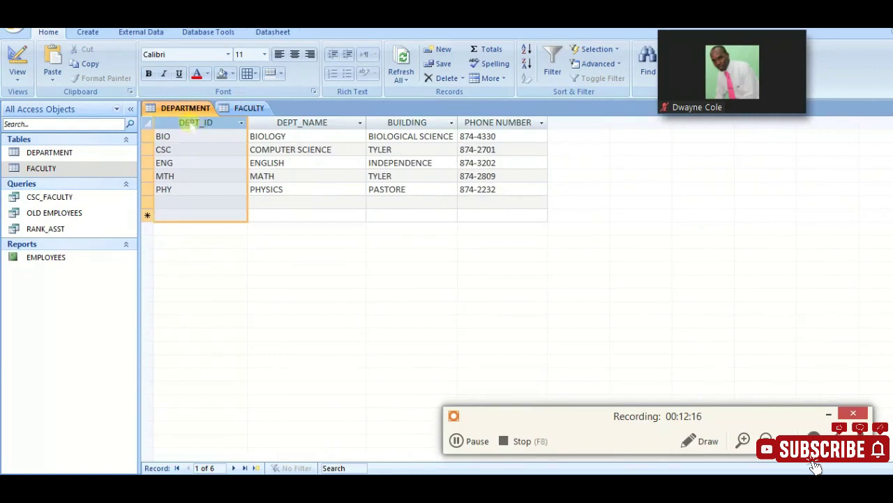
left_click(249, 110)
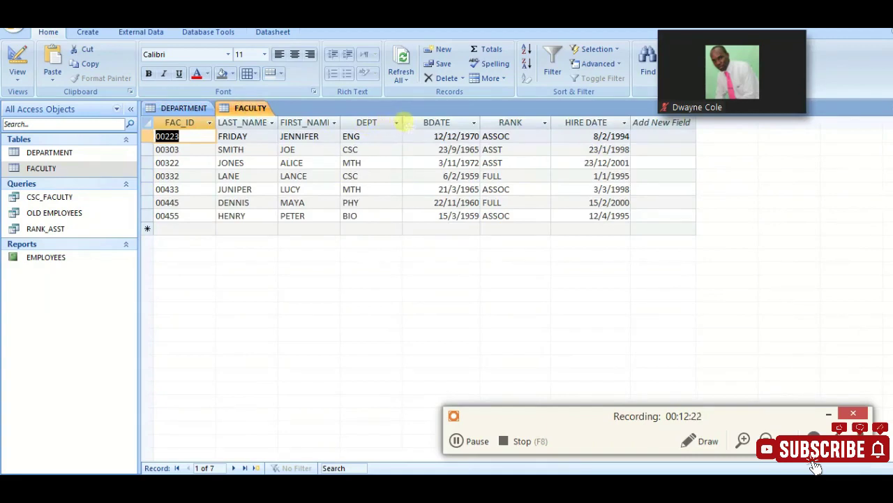
left_click_drag(402, 122, 430, 122)
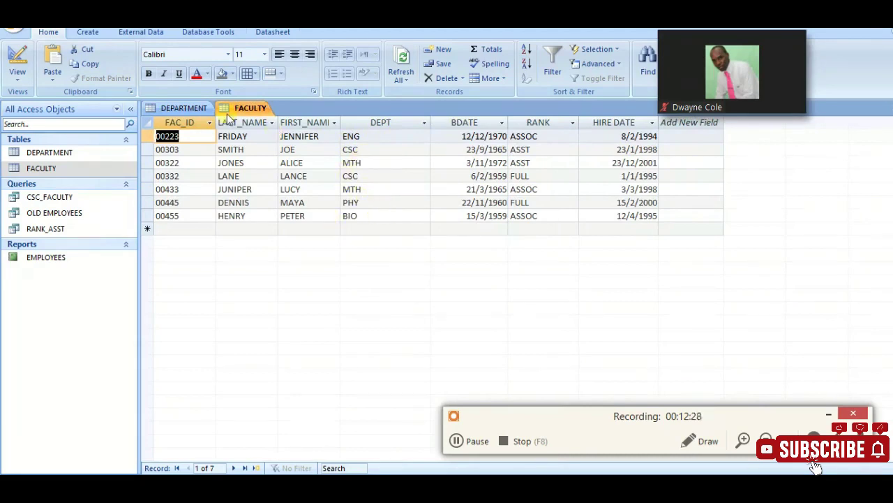
Step: Open the Relationships window of the database
left_click(209, 31)
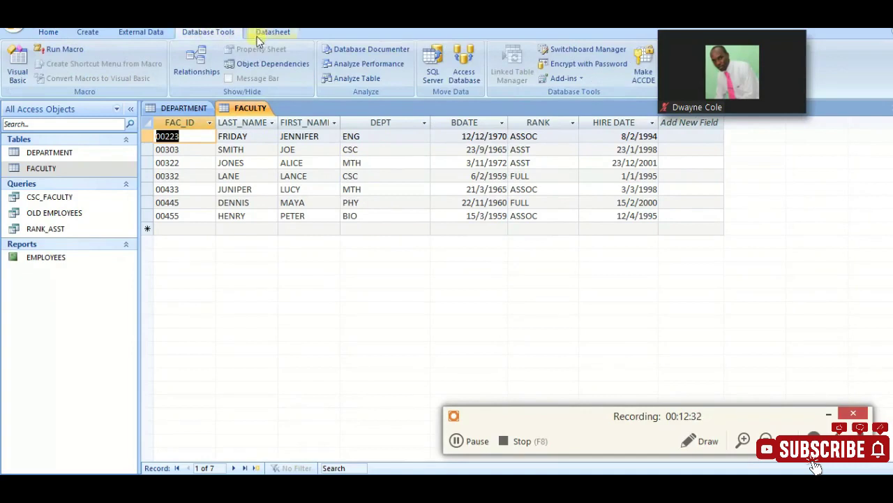
left_click(266, 34)
left_click(221, 33)
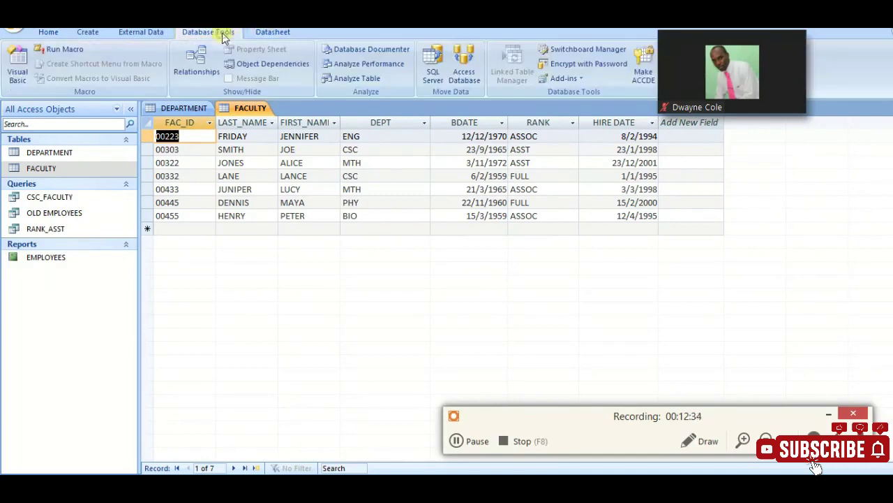
left_click(197, 65)
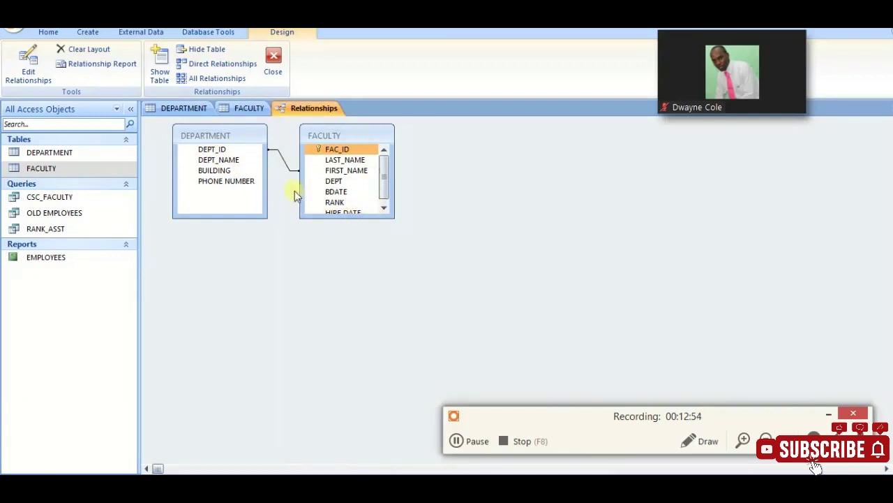
Step: Permanently delete the existing relationship between the DEPARTMENT and FACULTY tables
right_click(333, 139)
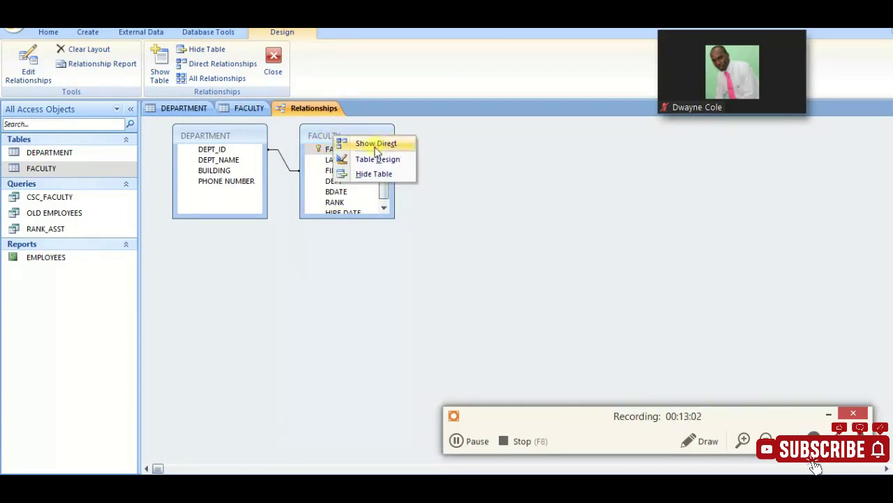
left_click(325, 136)
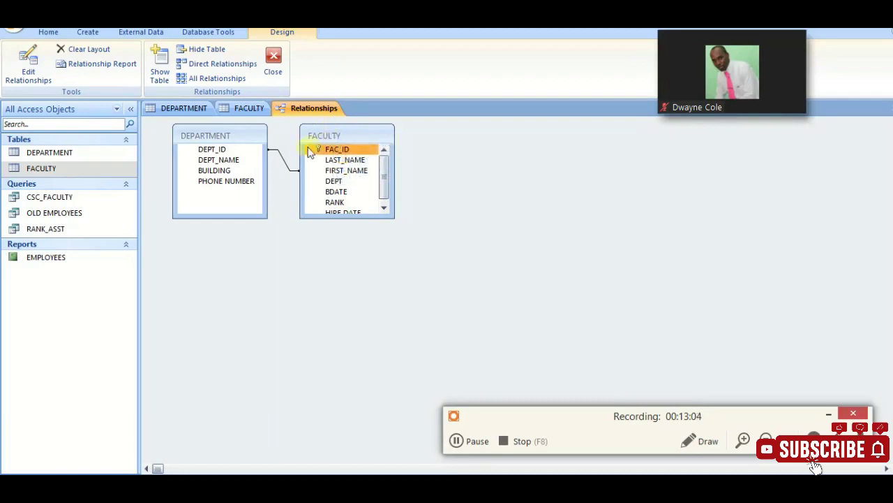
left_click(289, 171)
right_click(289, 171)
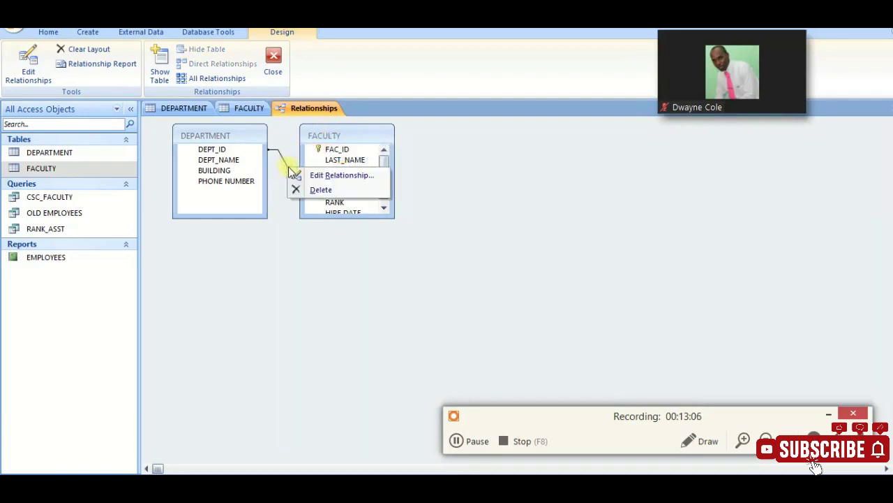
left_click(324, 192)
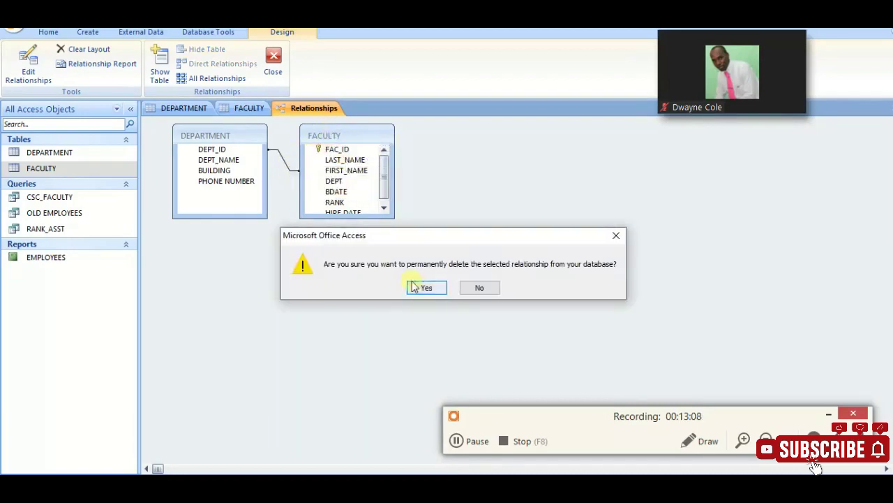
left_click(423, 286)
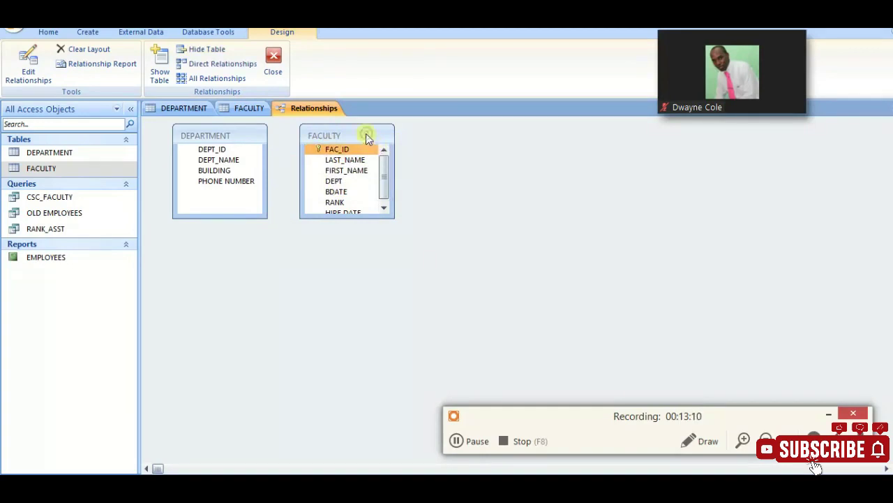
right_click(368, 138)
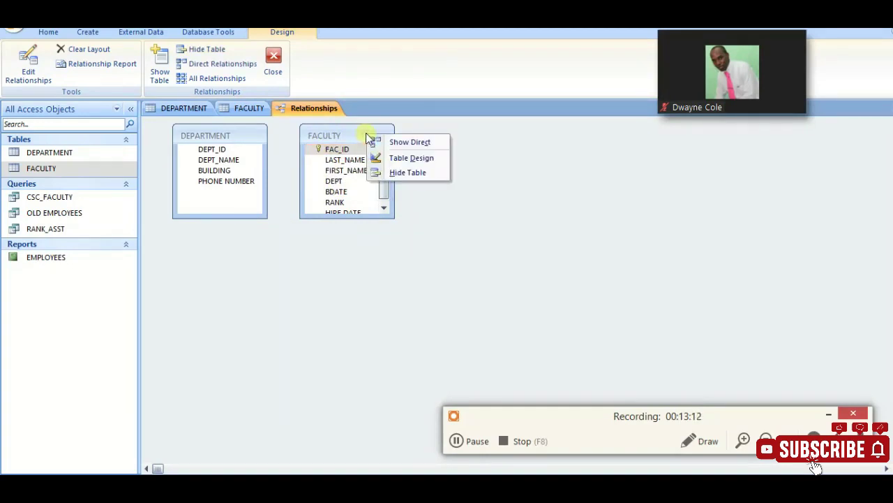
left_click(368, 252)
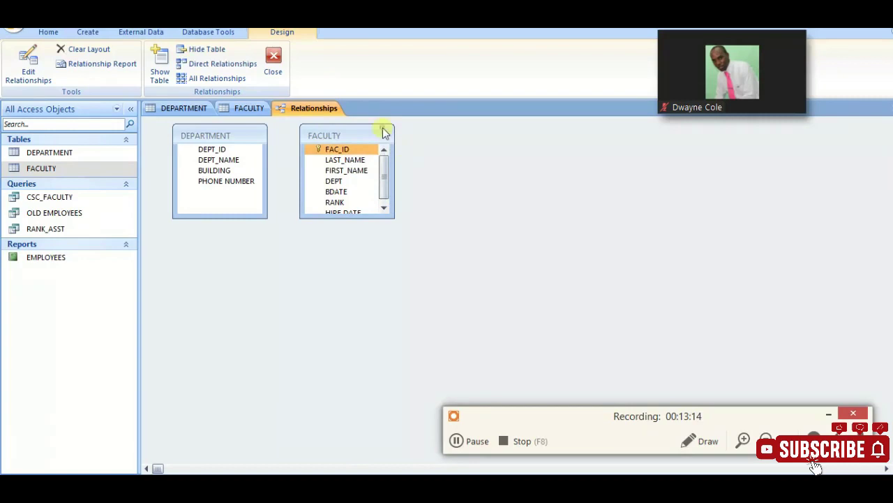
Step: Remove the FACULTY and DEPARTMENT tables from the relationships layout, then close it and save the layout changes
key("Delete")
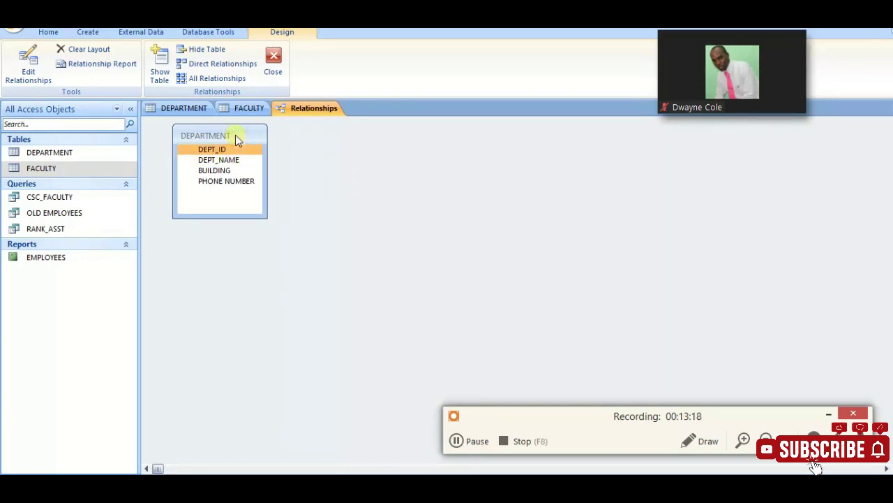
key("Delete")
left_click(888, 108)
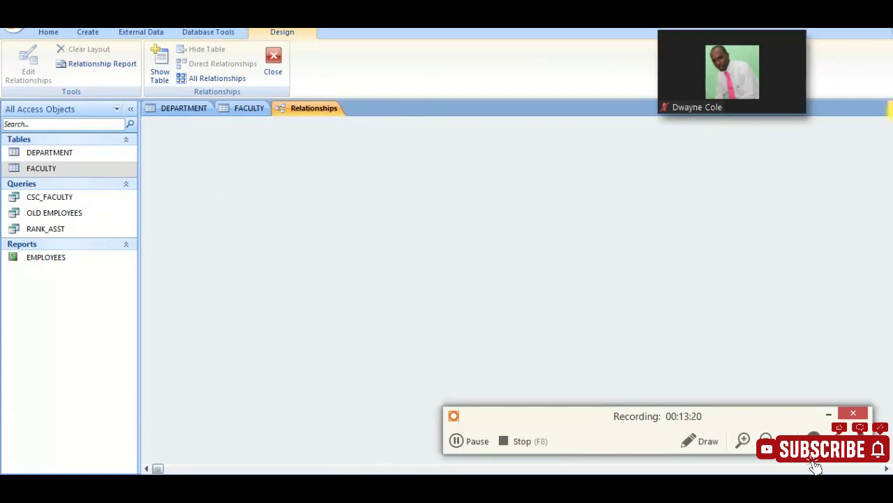
left_click(412, 287)
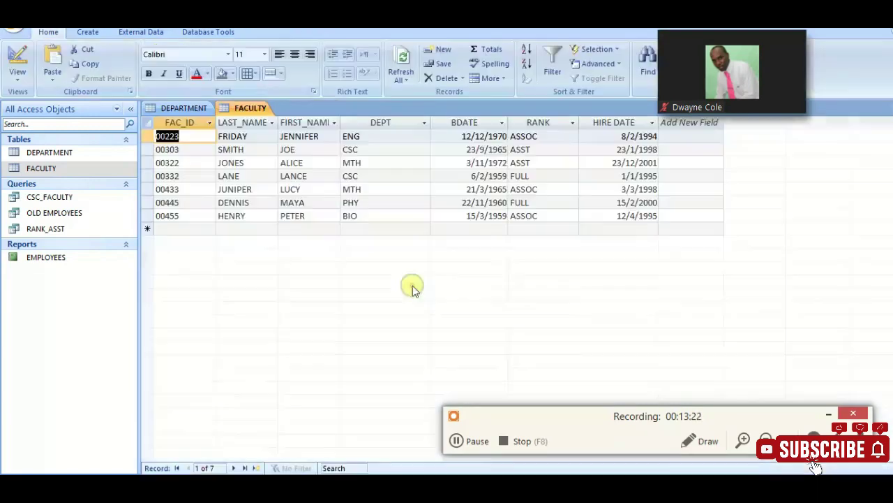
Step: Reopen the Relationships window and bring up the Show Table dialog for adding tables to the empty layout
left_click(202, 33)
left_click(196, 63)
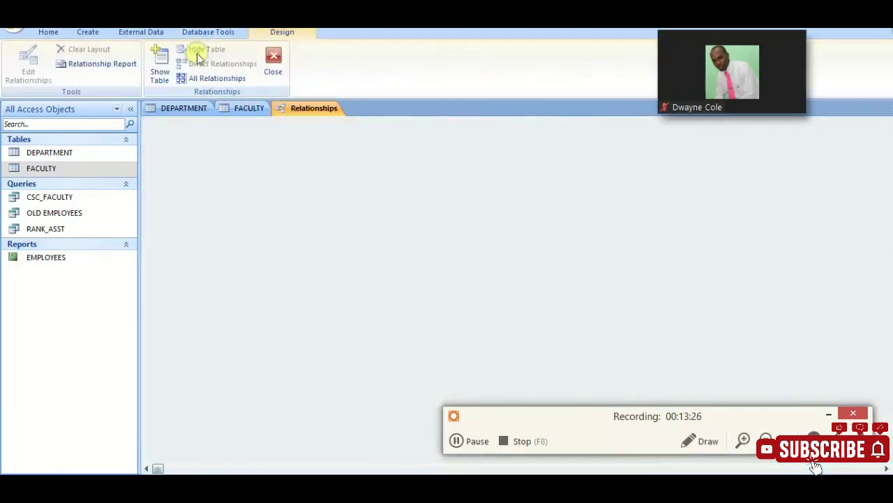
right_click(278, 192)
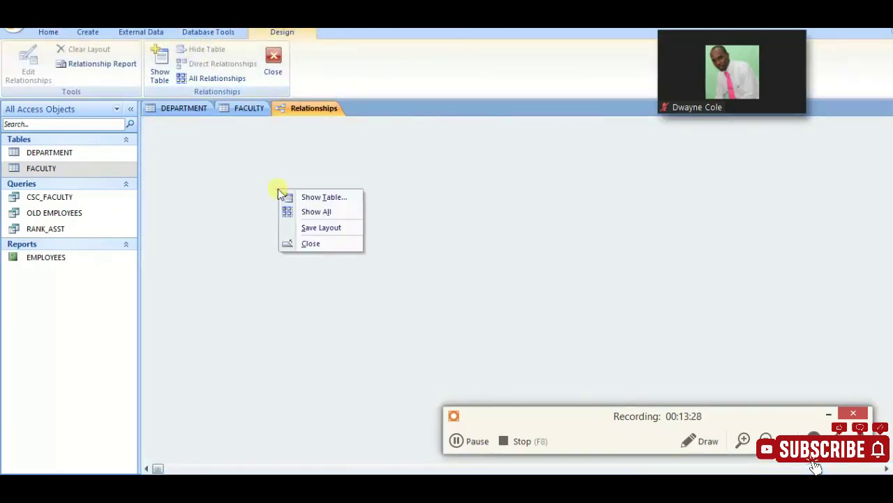
left_click(323, 212)
right_click(330, 158)
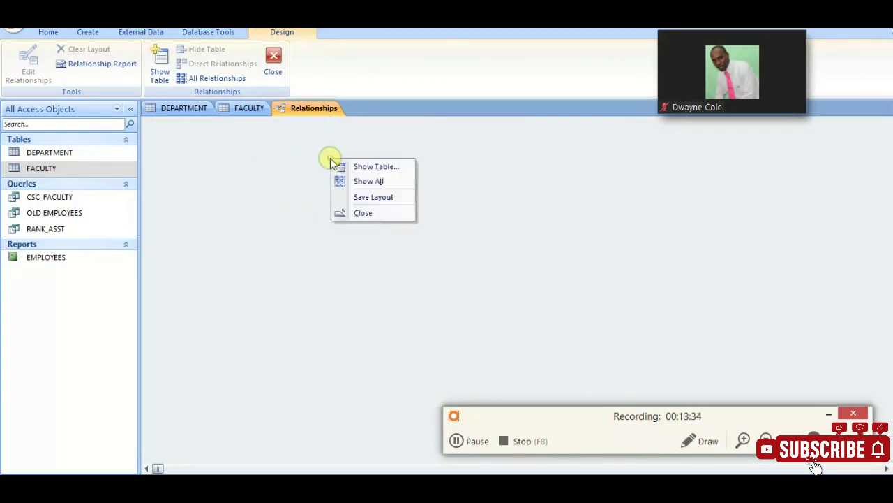
left_click(353, 167)
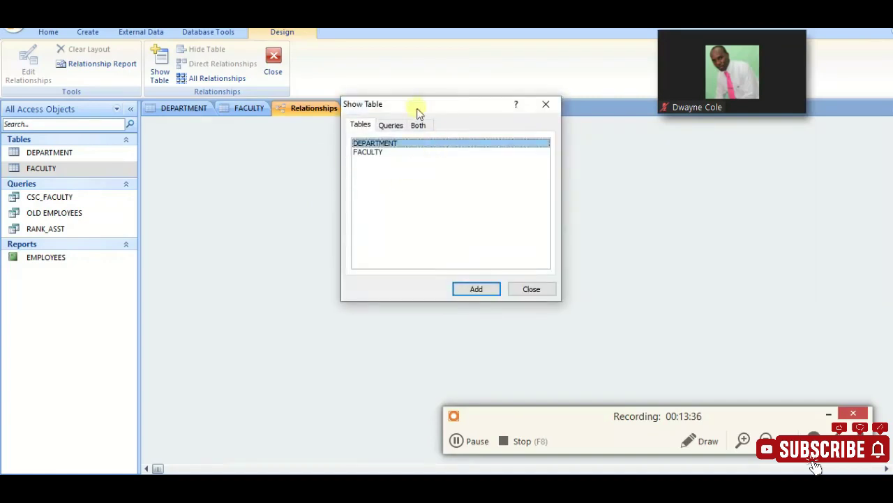
left_click_drag(416, 106, 452, 167)
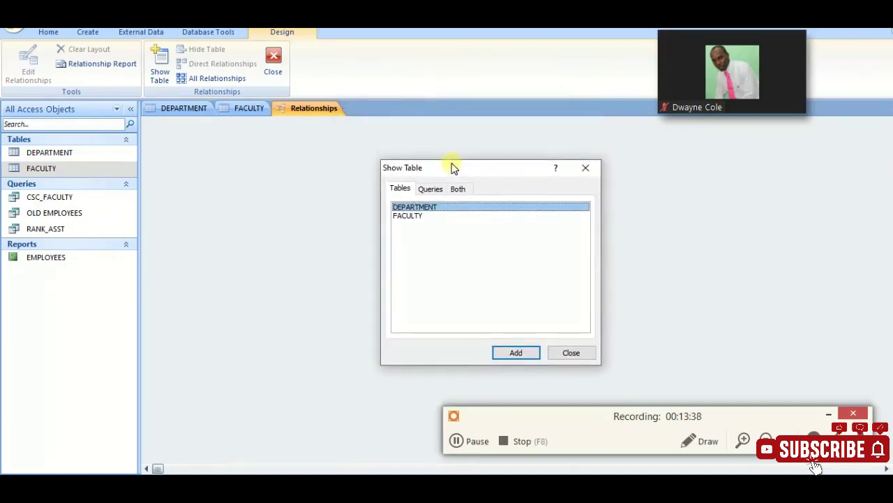
Step: Examine which objects can be added to the relationships layout as tables, as queries, or as both
left_click(400, 191)
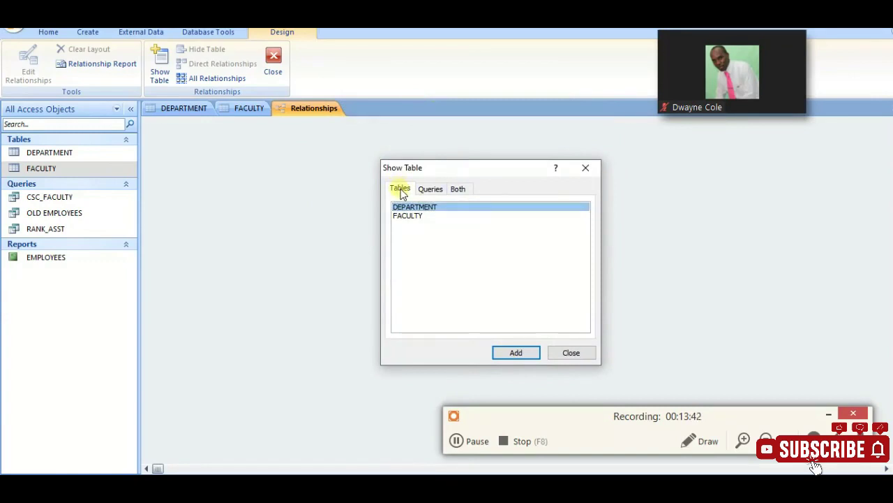
left_click(431, 190)
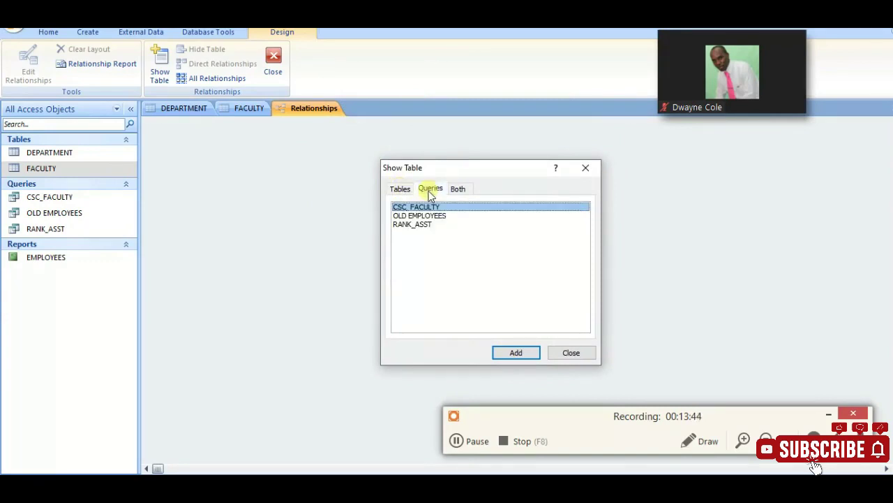
left_click(458, 193)
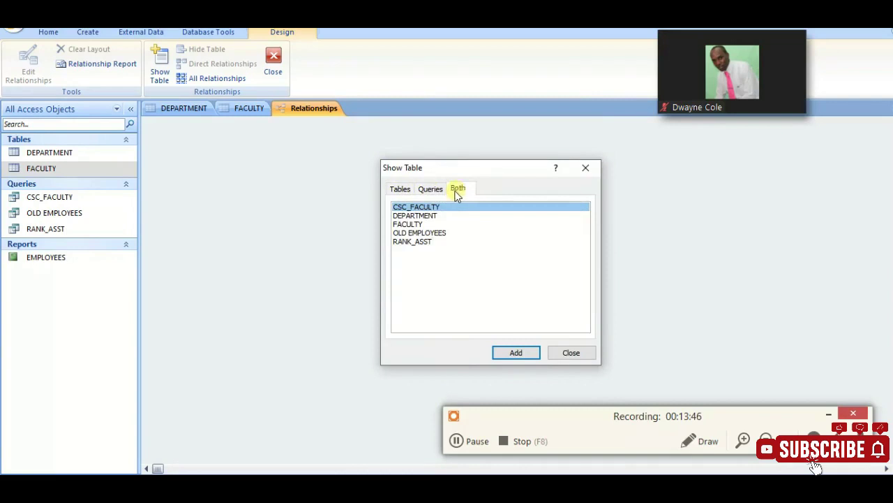
left_click(401, 191)
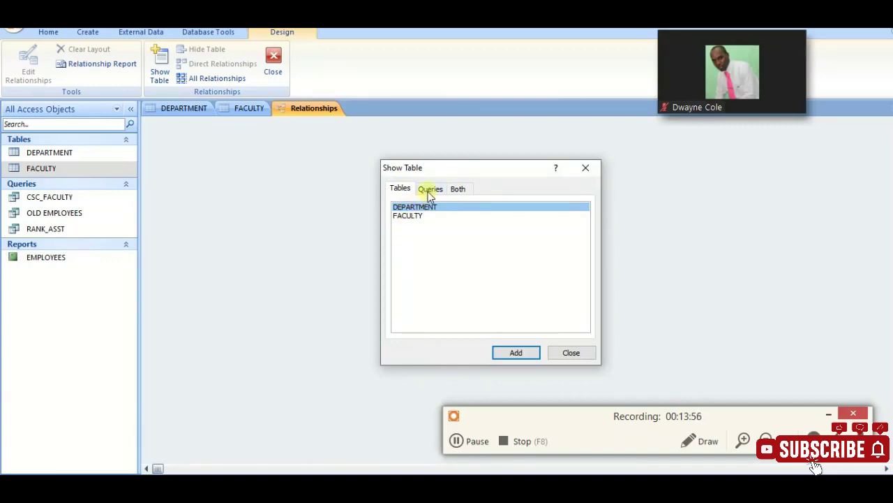
left_click(429, 191)
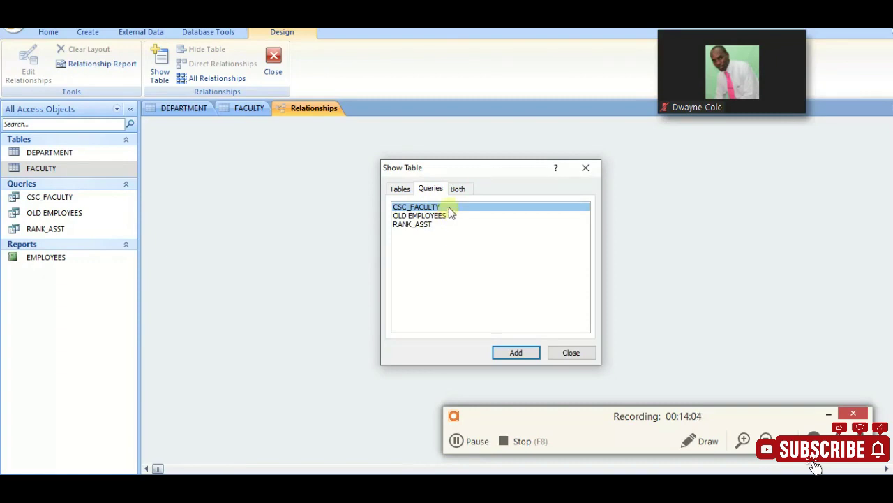
left_click(457, 187)
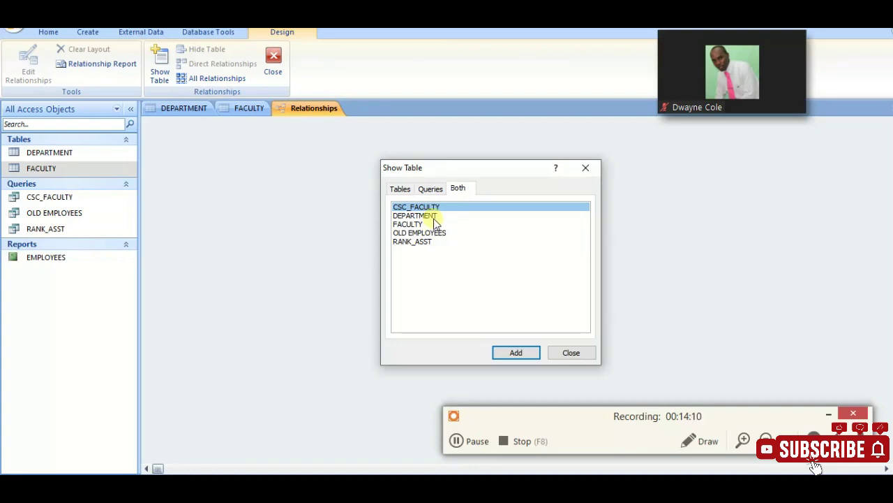
left_click(400, 190)
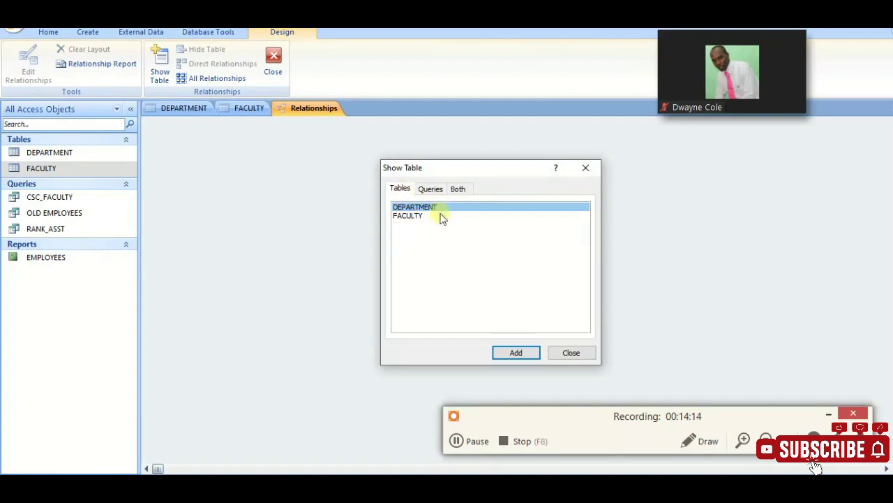
left_click(395, 191)
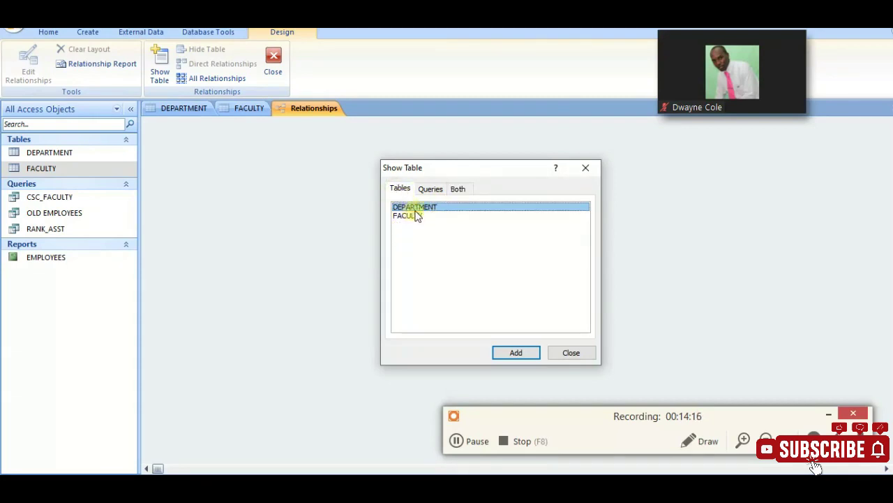
Step: Add the DEPARTMENT and FACULTY tables to the relationships layout and lengthen both boxes to fit all their fields
left_click(502, 354)
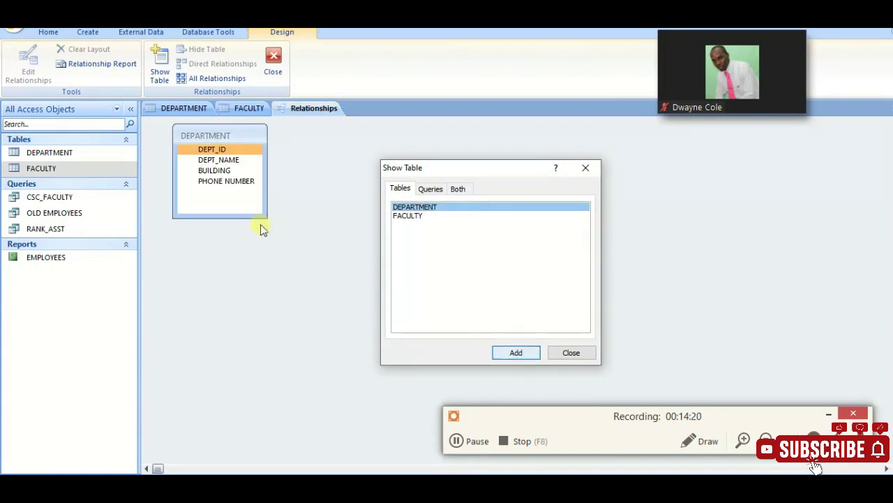
left_click(403, 217)
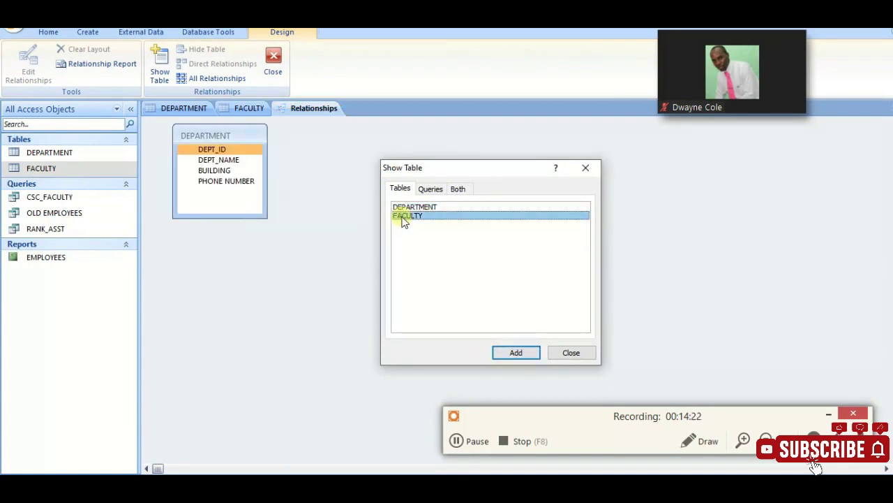
left_click(517, 354)
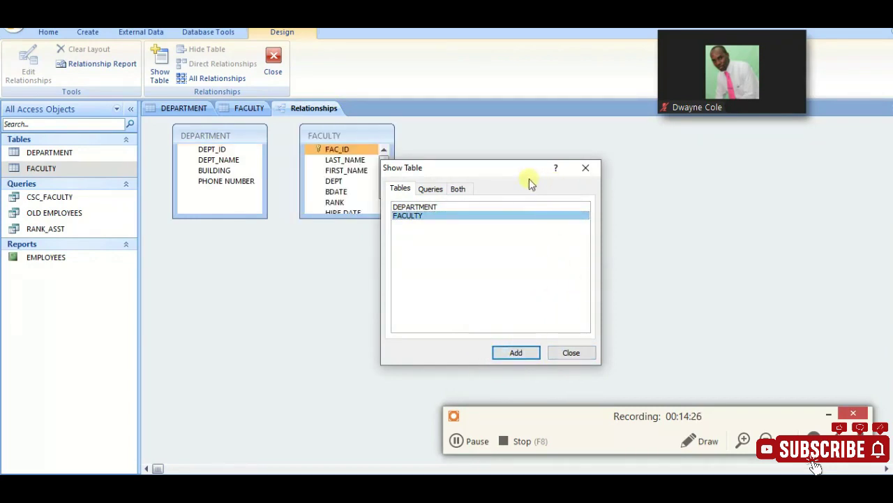
left_click_drag(522, 174, 654, 195)
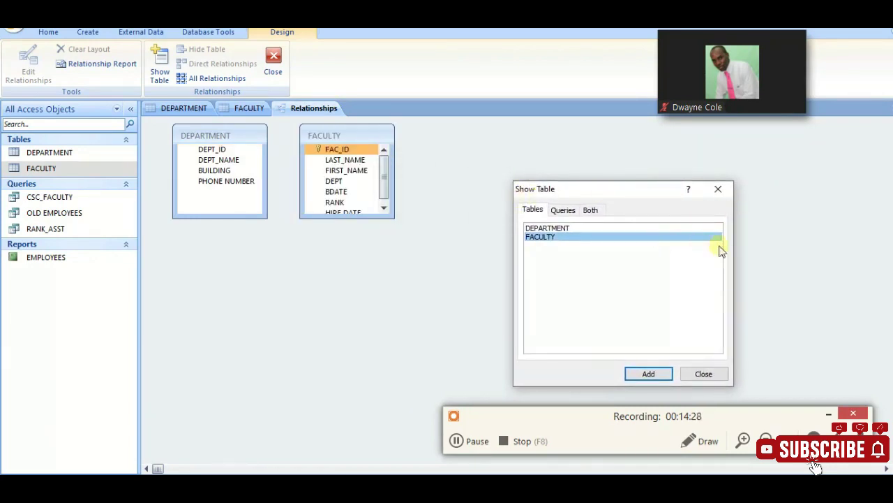
left_click(719, 189)
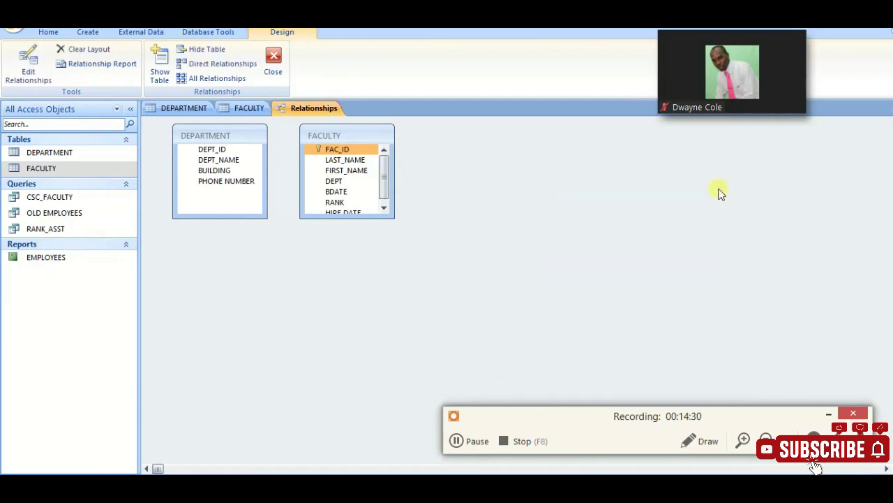
left_click_drag(238, 222, 234, 287)
left_click_drag(349, 219, 349, 289)
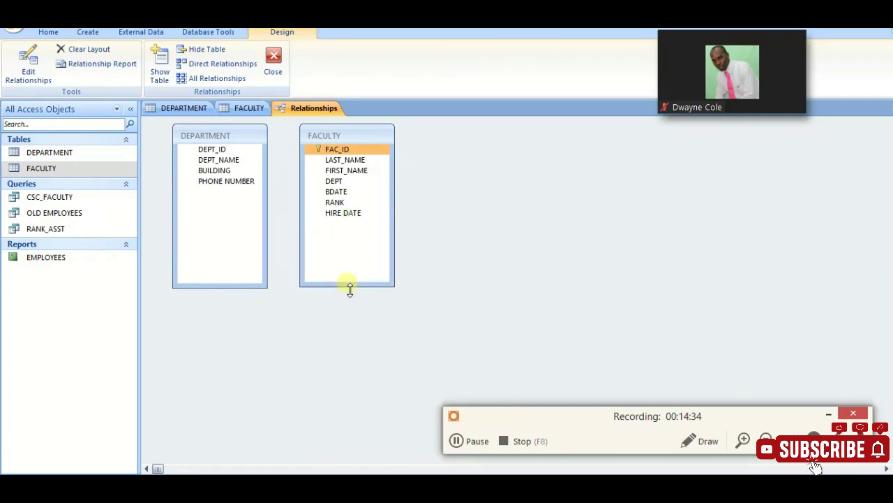
Step: Create a relationship linking DEPT_ID in DEPARTMENT to DEPT in FACULTY, without enforcing referential integrity
left_click_drag(221, 149, 334, 192)
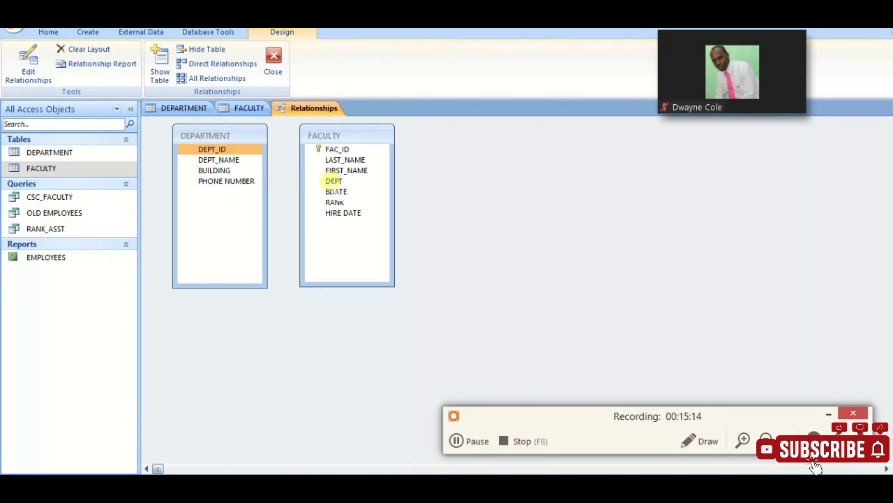
left_click_drag(212, 149, 332, 183)
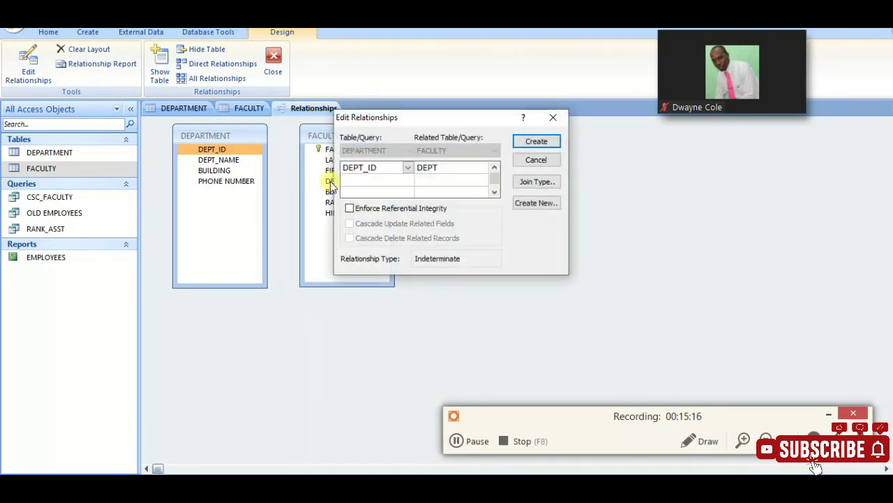
left_click_drag(457, 115, 506, 137)
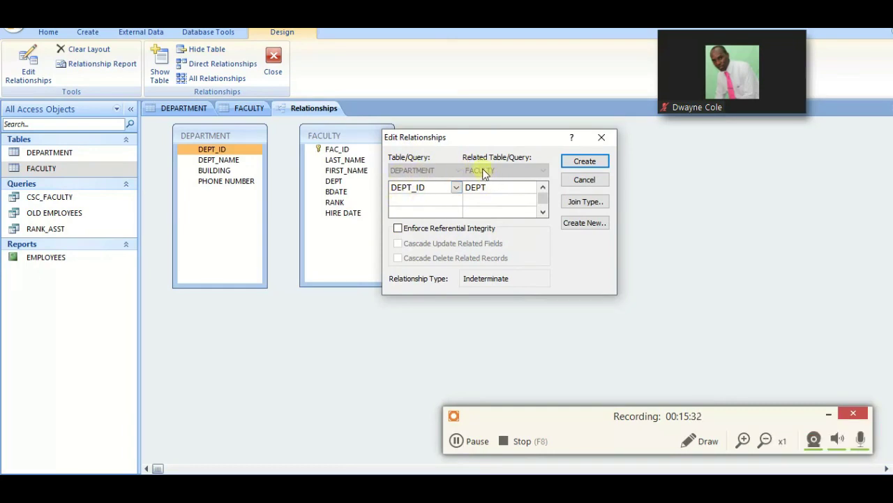
left_click(584, 162)
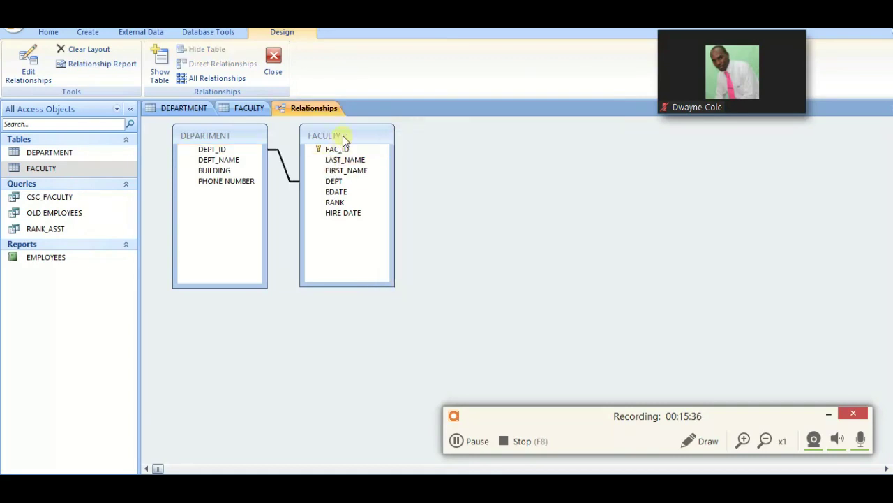
Step: Move the FACULTY box farther from DEPARTMENT, then close the Relationships window and save its layout
left_click_drag(343, 136, 418, 141)
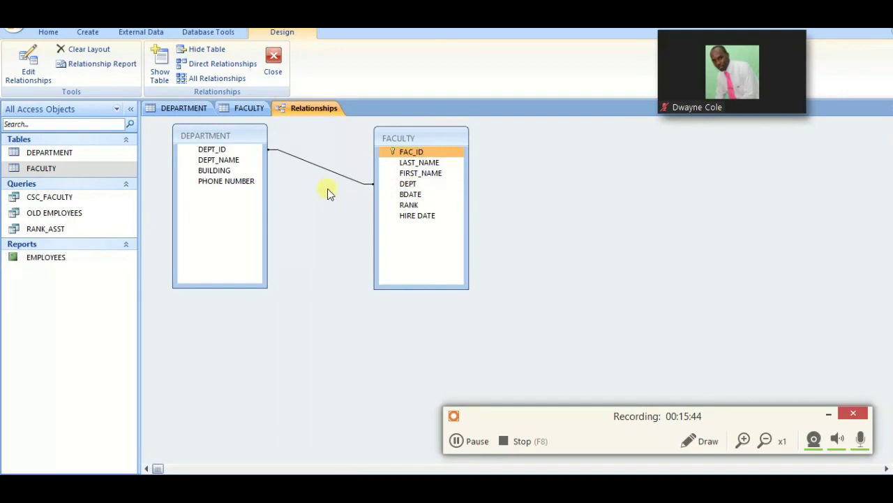
left_click(274, 70)
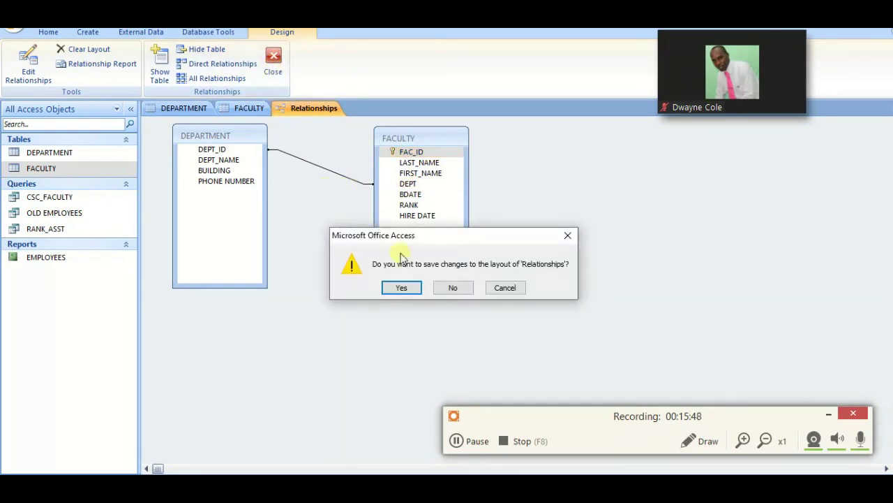
left_click(394, 287)
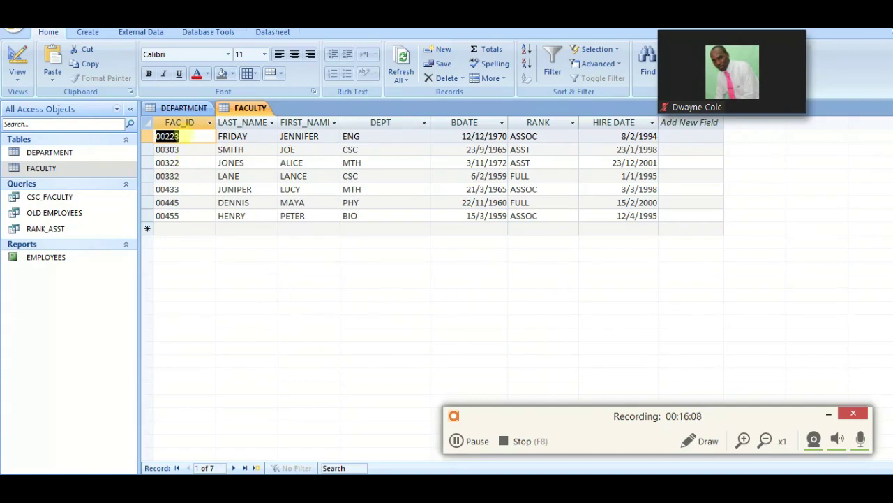
Step: Review the DEPT_NAME column in DEPARTMENT and the LAST_NAME and FIRST_NAME columns in FACULTY
left_click(179, 109)
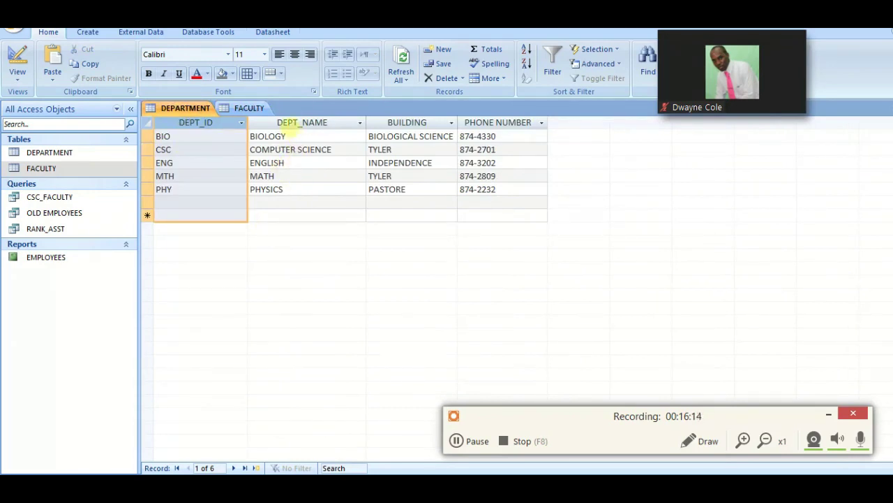
left_click(286, 124)
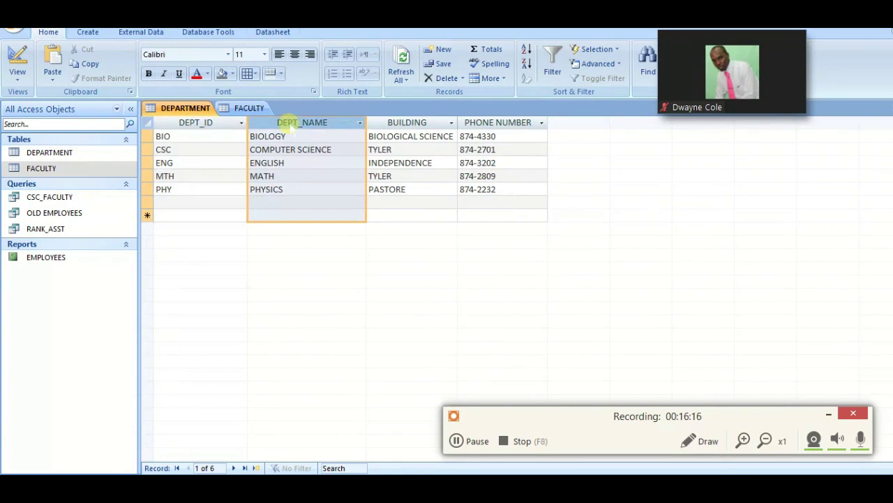
left_click(250, 109)
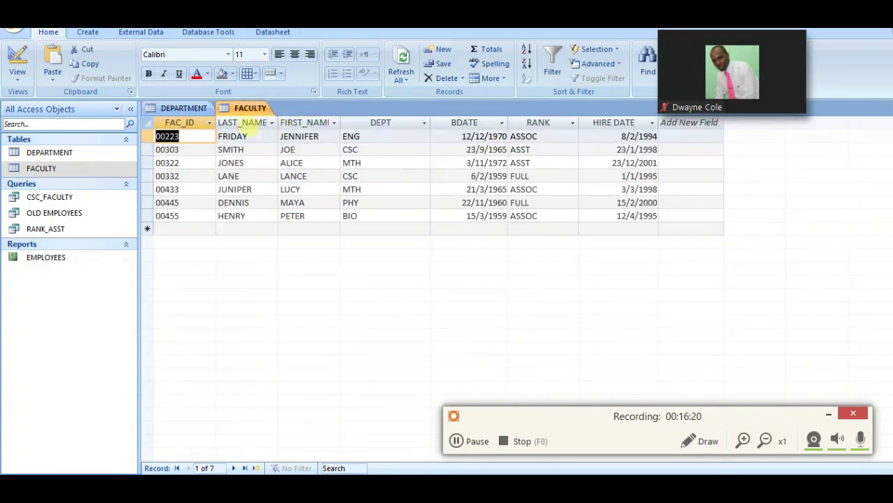
left_click(244, 123)
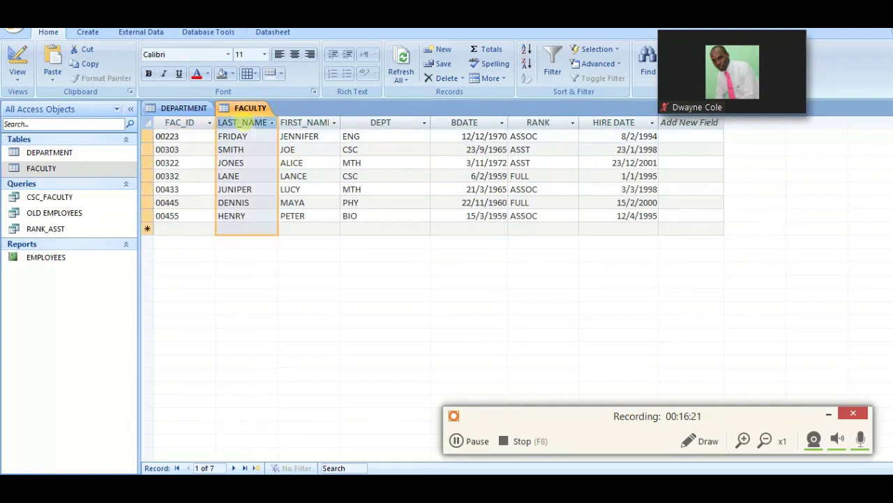
left_click(293, 123)
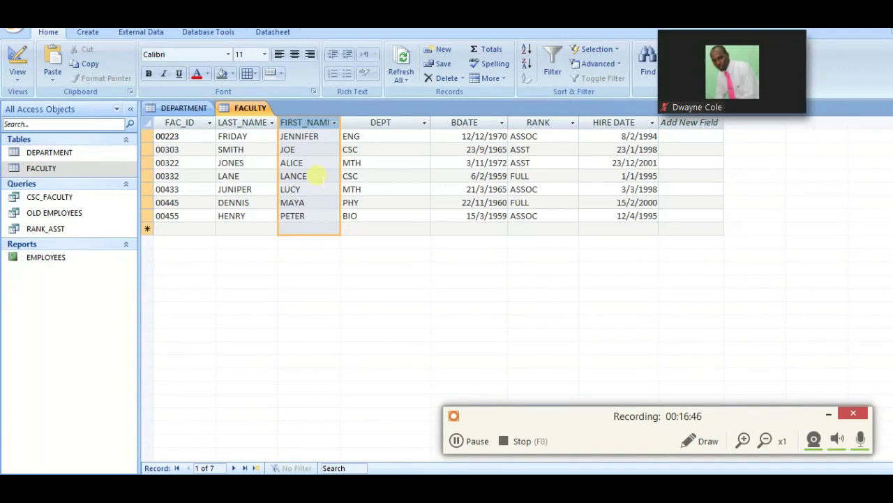
Step: Create a new design-view query from the DEPARTMENT and FACULTY tables, and lengthen both table boxes to fit all their fields
left_click(87, 32)
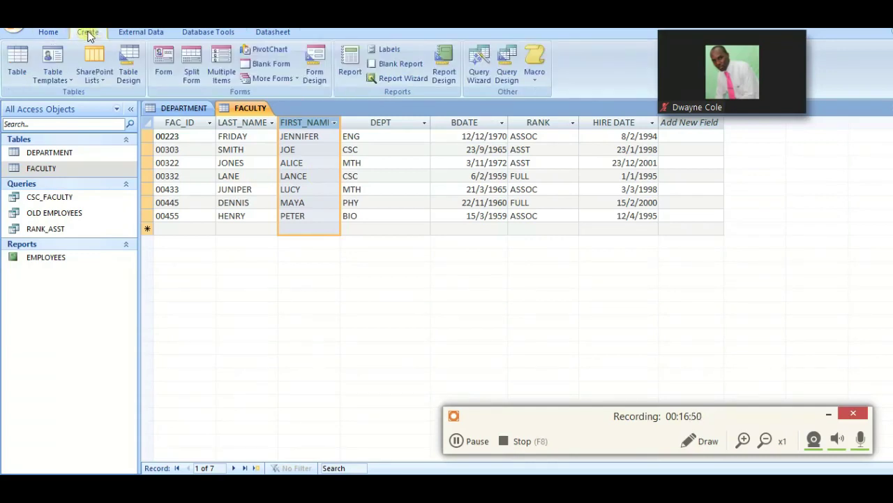
left_click(508, 76)
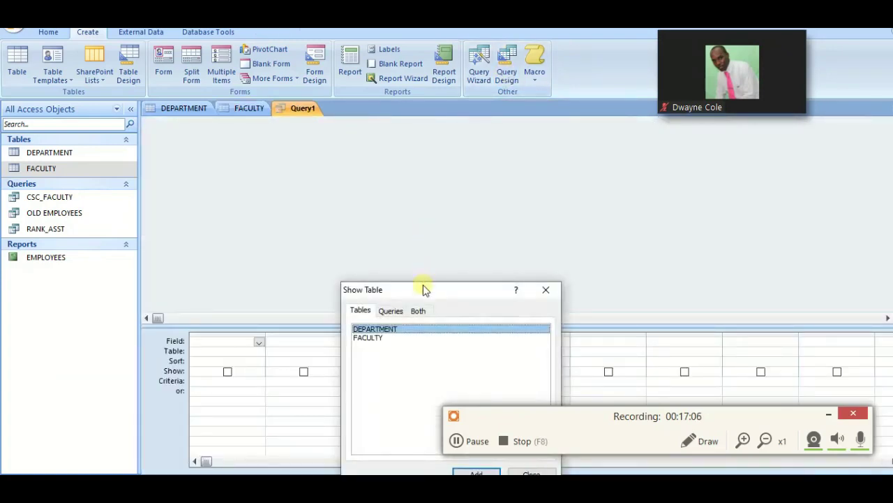
left_click_drag(424, 287, 475, 170)
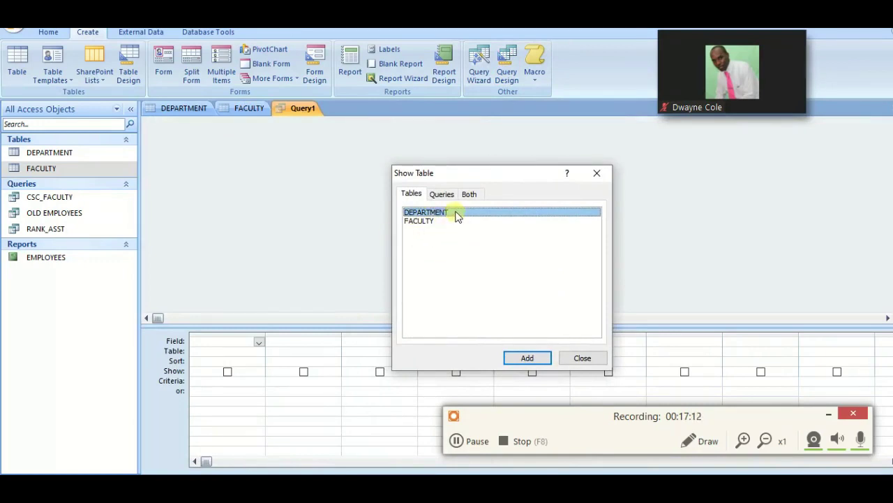
left_click(513, 357)
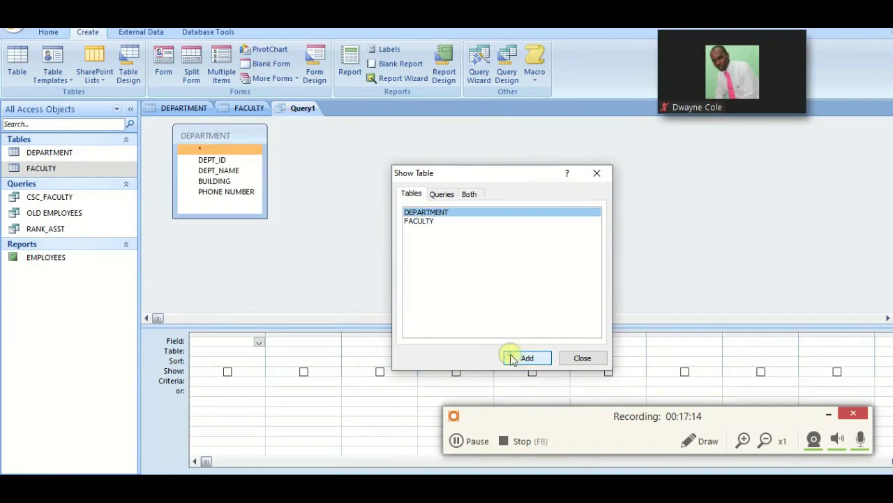
left_click(418, 220)
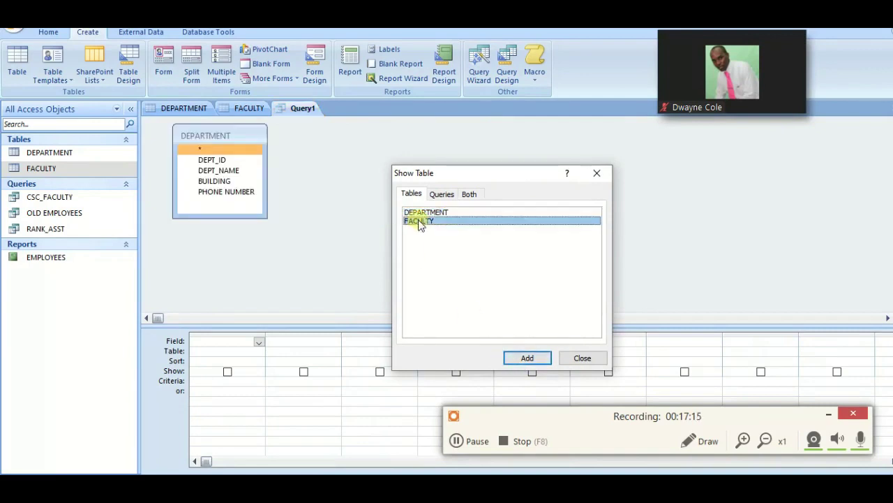
left_click(513, 358)
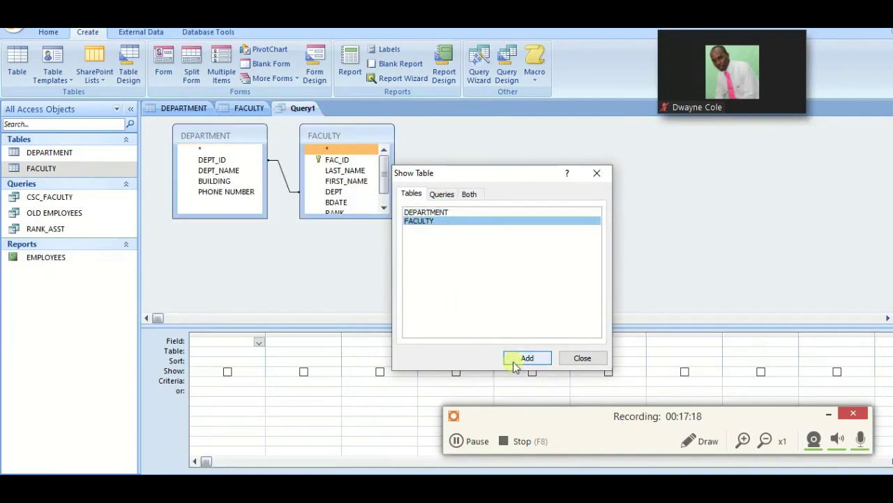
left_click(579, 359)
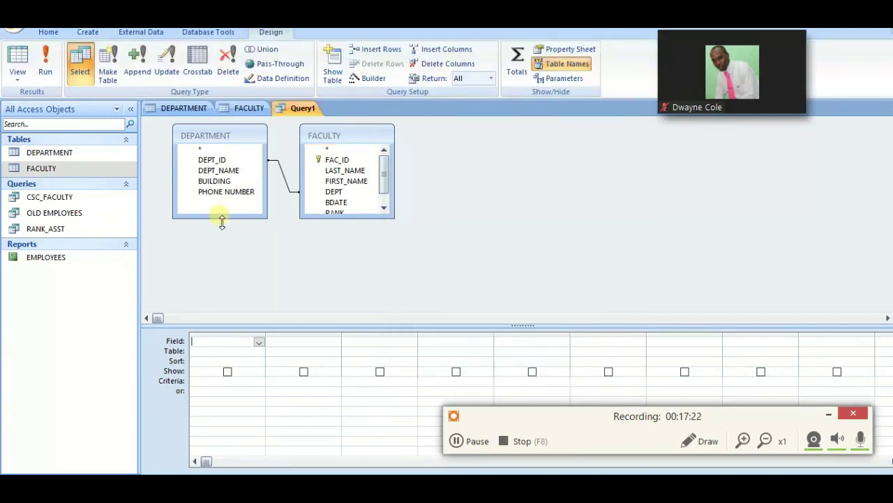
left_click_drag(221, 218, 221, 275)
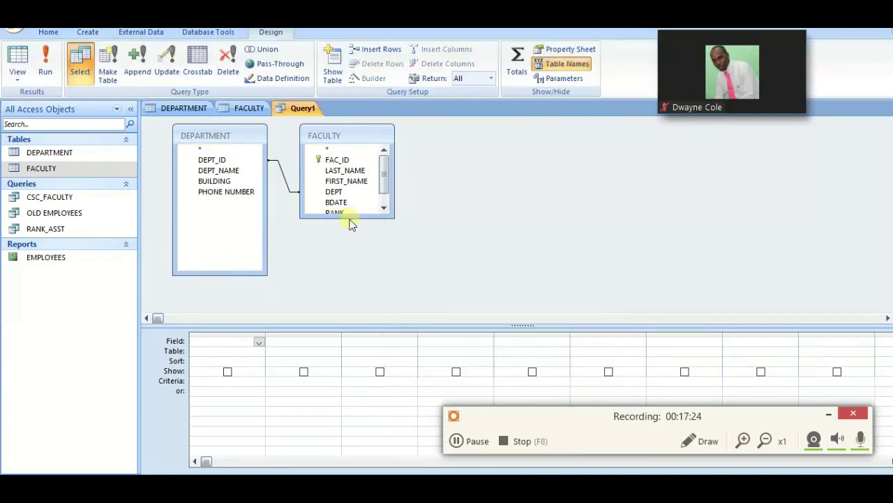
left_click_drag(353, 217, 357, 275)
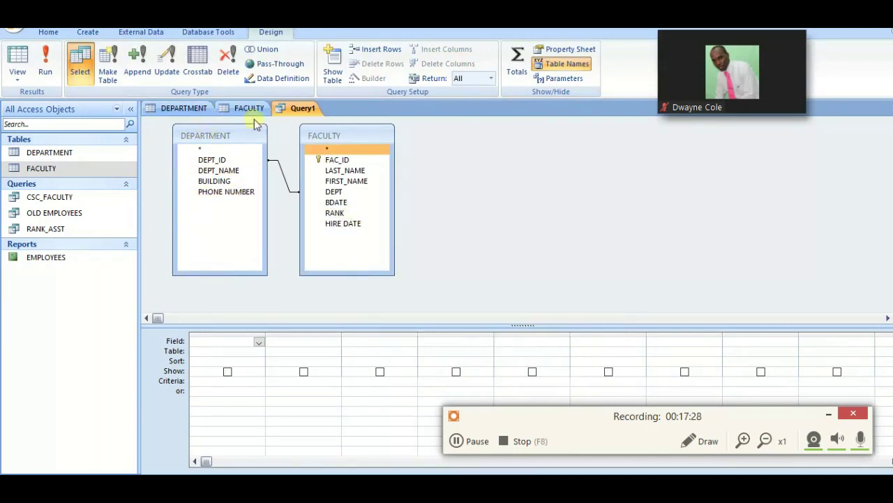
Step: Add DEPT_NAME from DEPARTMENT, then LAST_NAME and FIRST_NAME from FACULTY, to the query grid
left_click(217, 159)
left_click(222, 170)
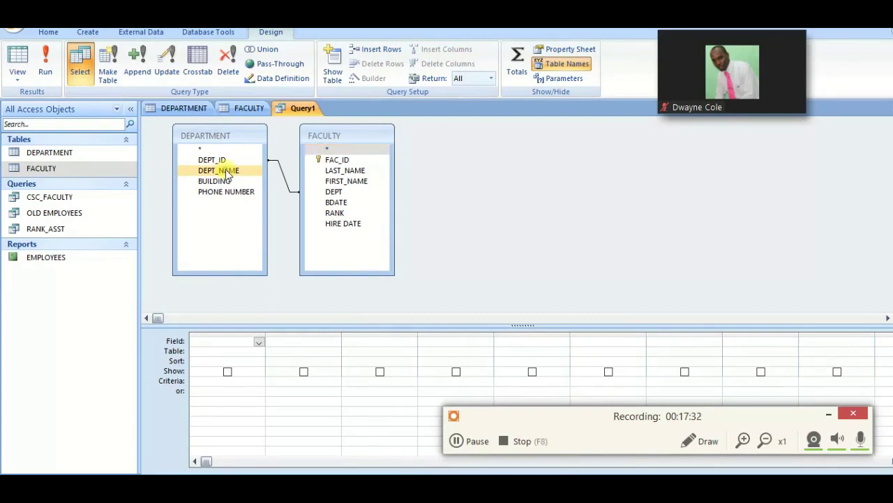
left_click_drag(222, 170, 214, 347)
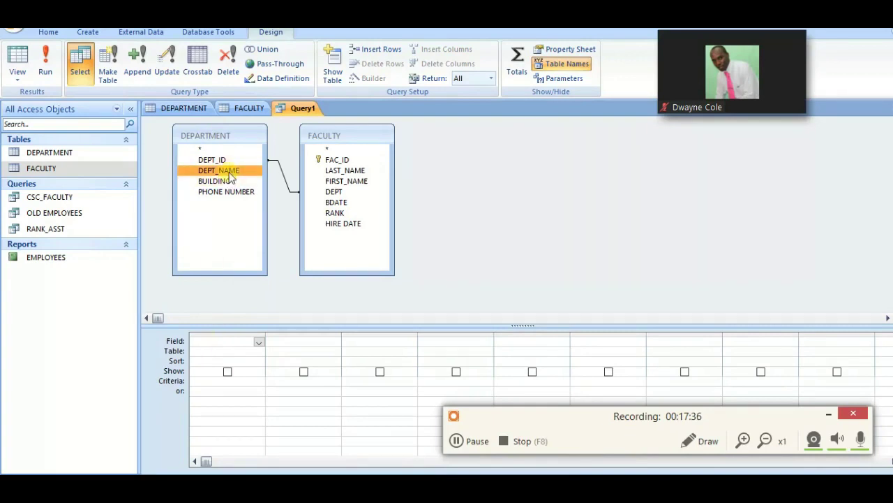
left_click_drag(231, 174, 219, 355)
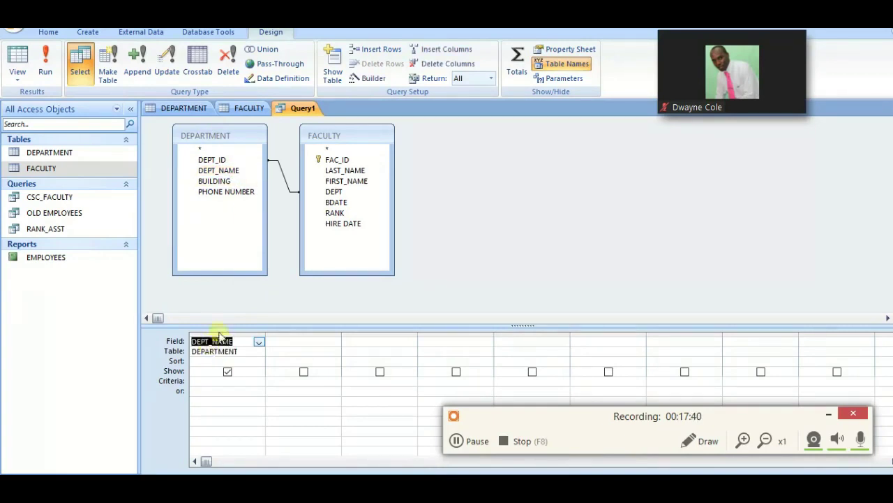
left_click(369, 194)
left_click(342, 171)
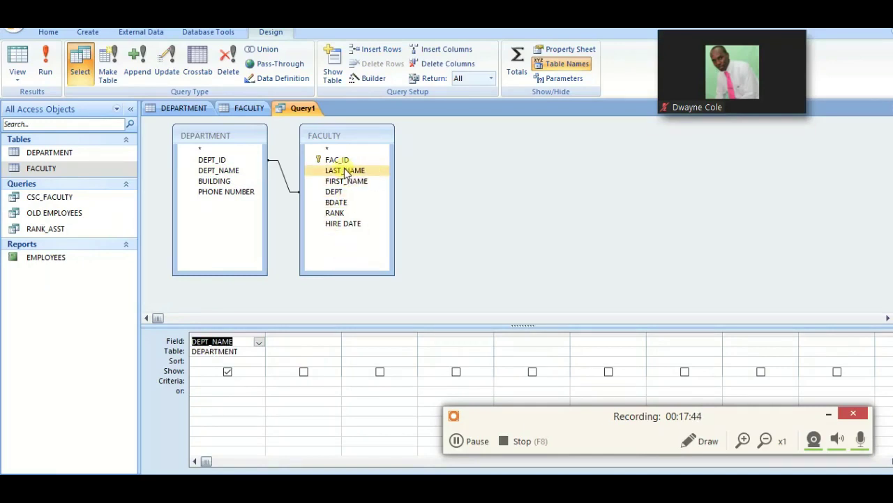
left_click(339, 174)
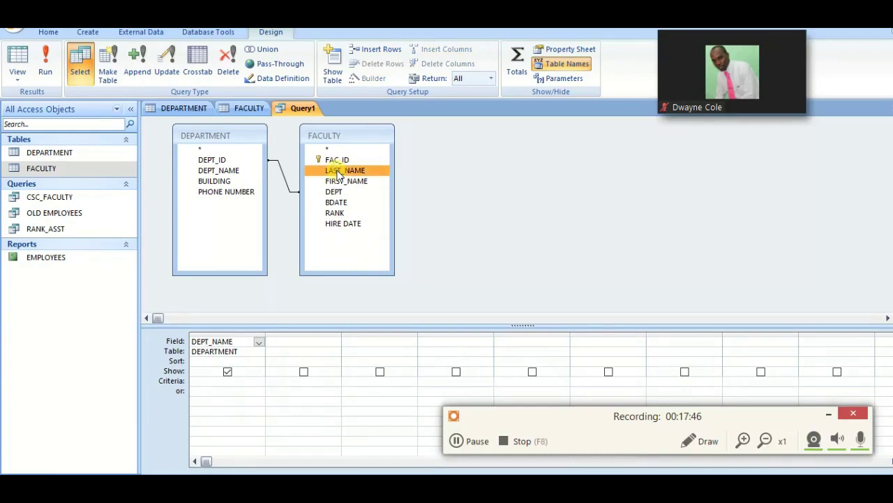
double_click(338, 173)
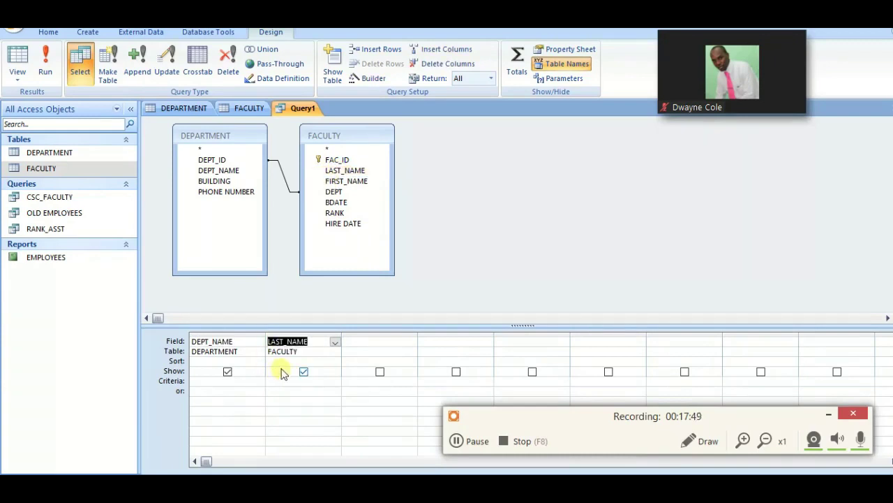
left_click(357, 182)
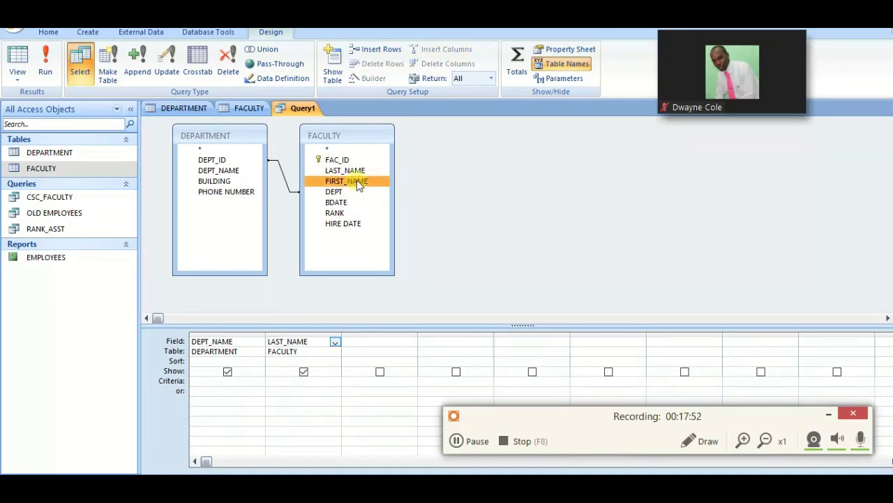
double_click(357, 182)
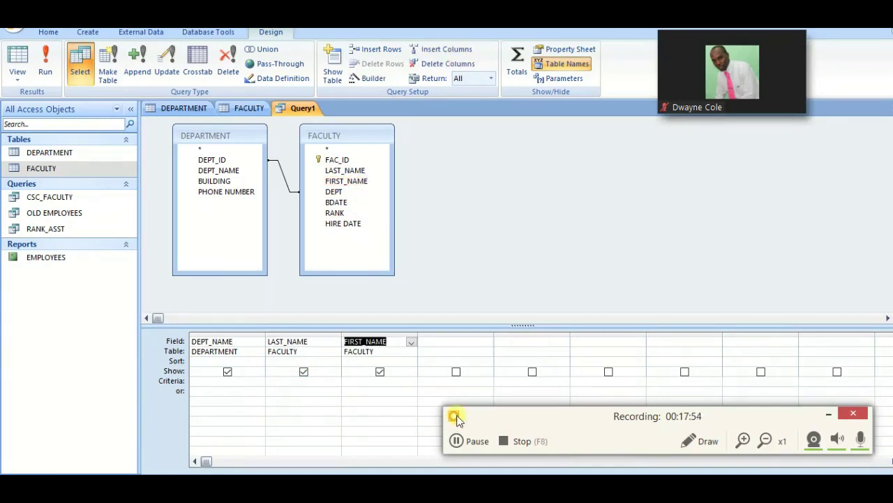
left_click(820, 414)
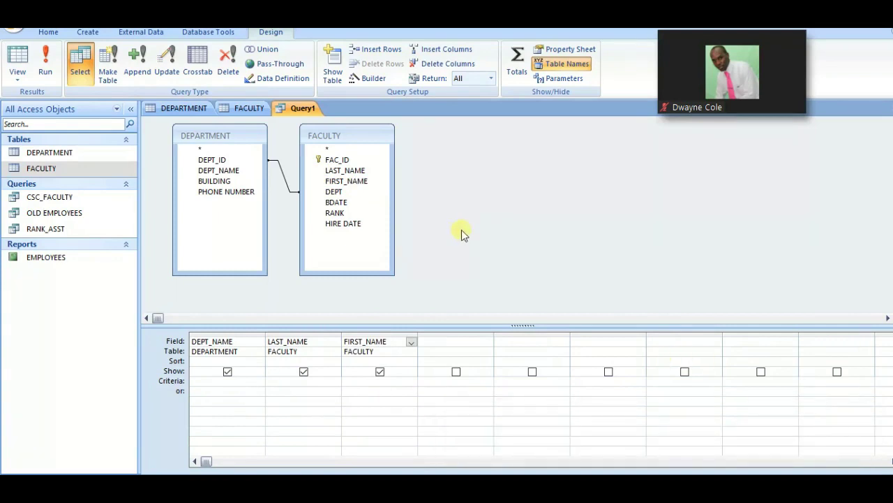
Step: Run the query and review its DEPT_NAME, LAST_NAME and FIRST_NAME columns
left_click(370, 150)
left_click(46, 59)
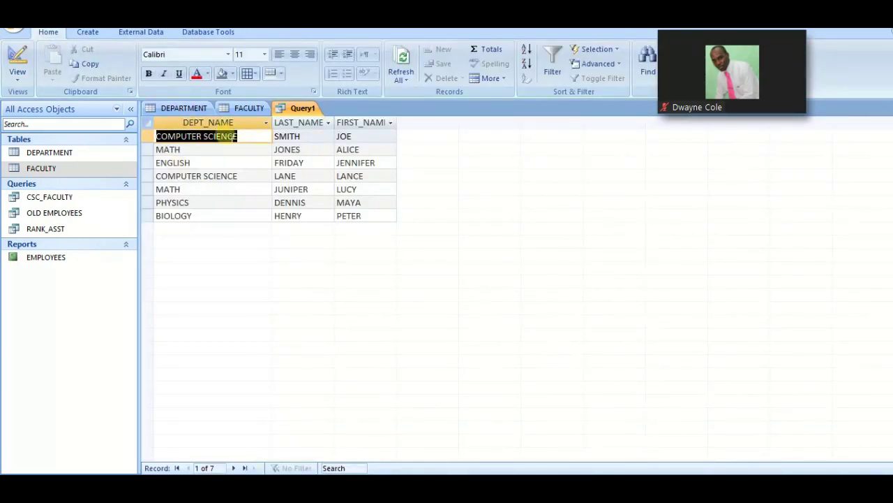
left_click(210, 122)
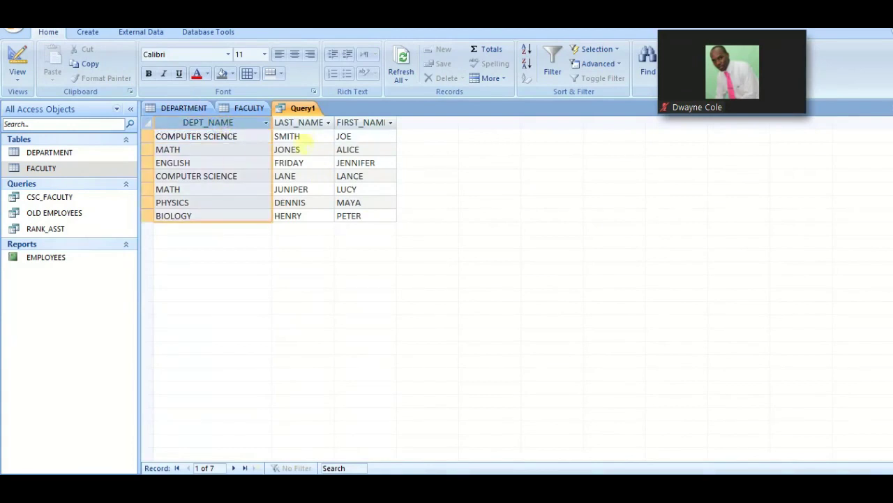
left_click(305, 123)
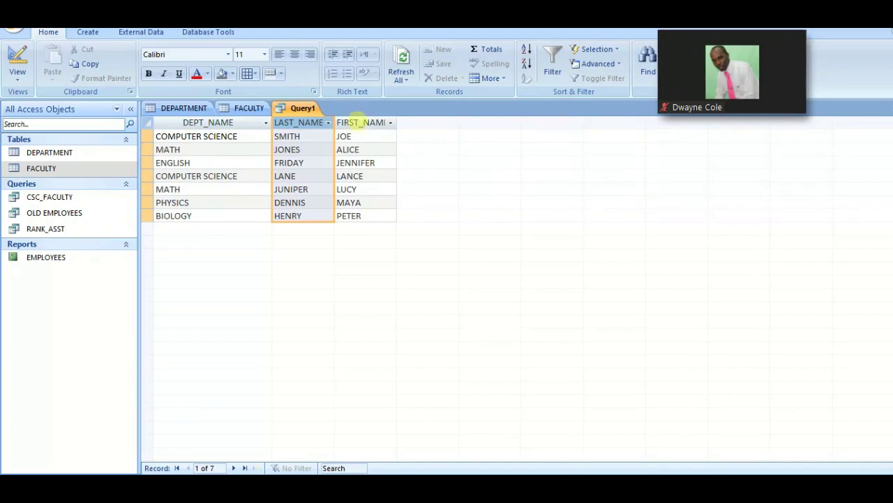
left_click(354, 122)
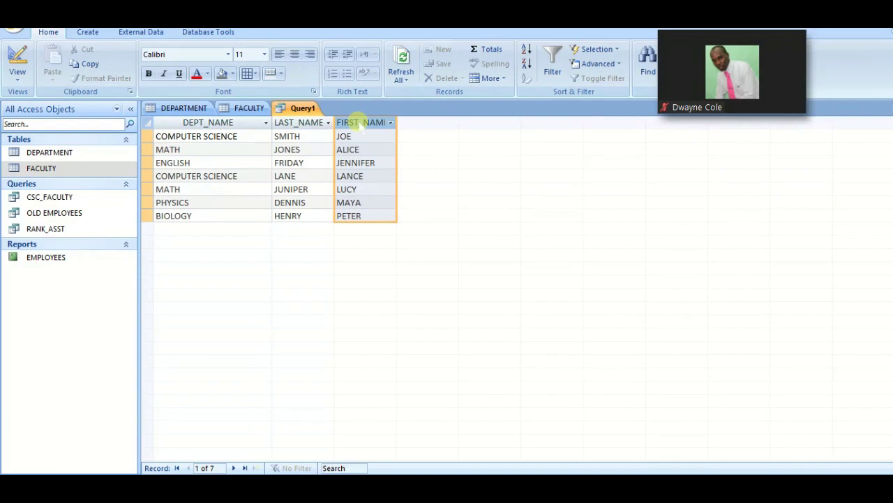
Step: Return to the query design and add DEPT_ID from DEPARTMENT as the fourth field
left_click(16, 58)
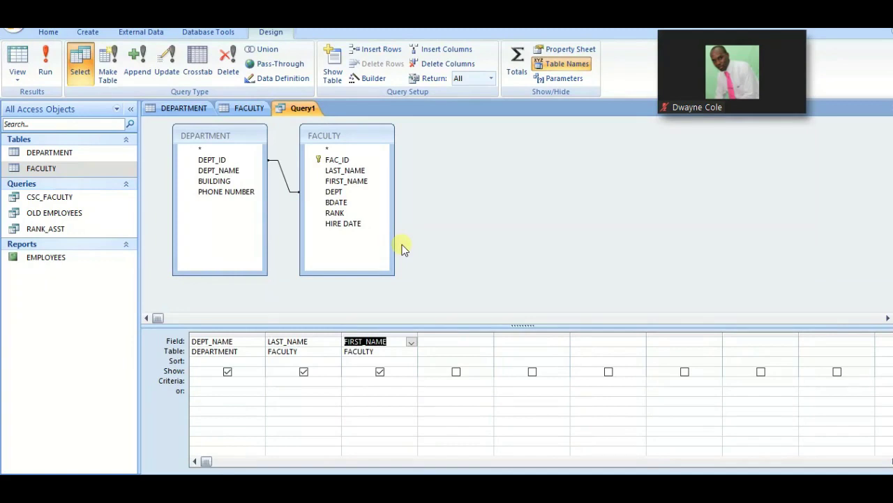
left_click(336, 213)
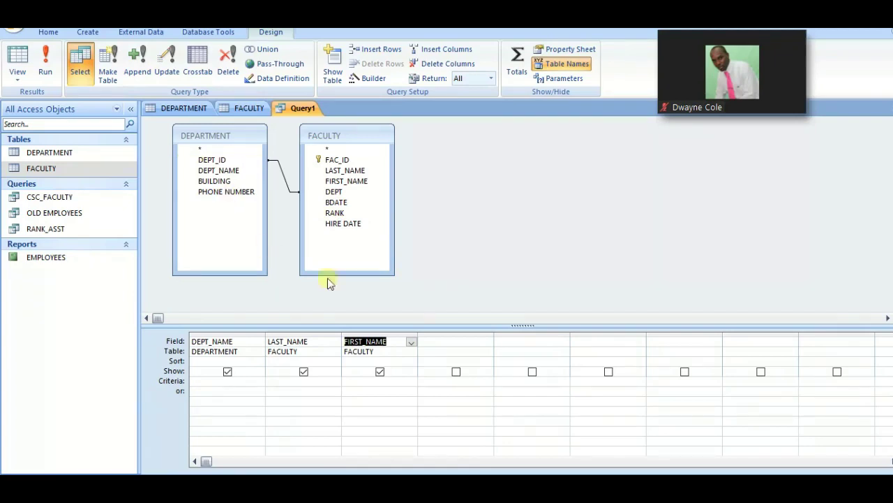
double_click(217, 161)
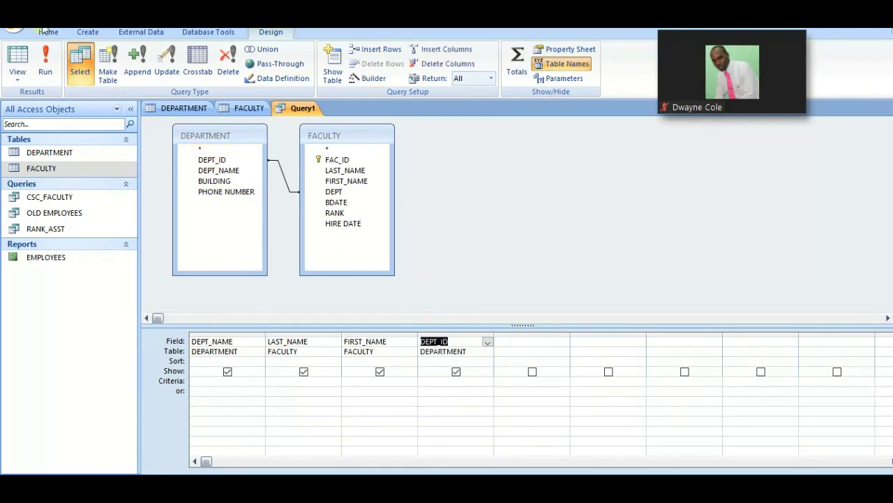
Step: Run the query again and examine the department codes in the DEPT_ID column
left_click(44, 62)
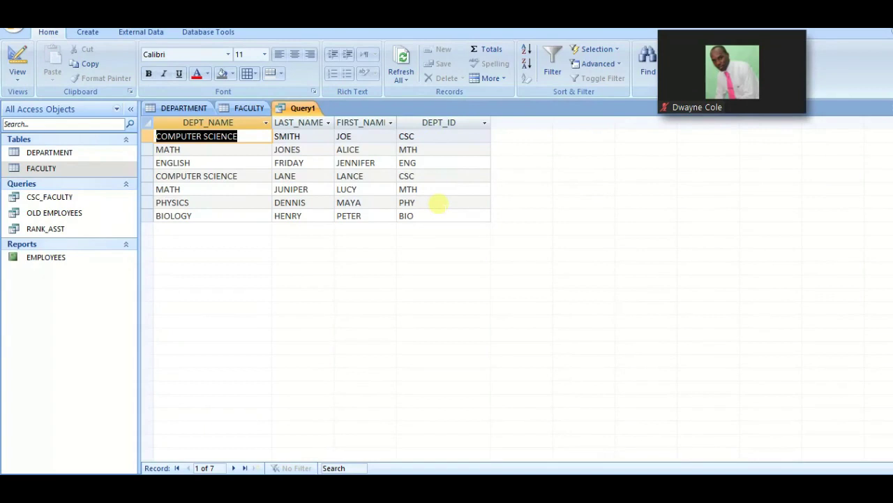
left_click(408, 149)
double_click(408, 149)
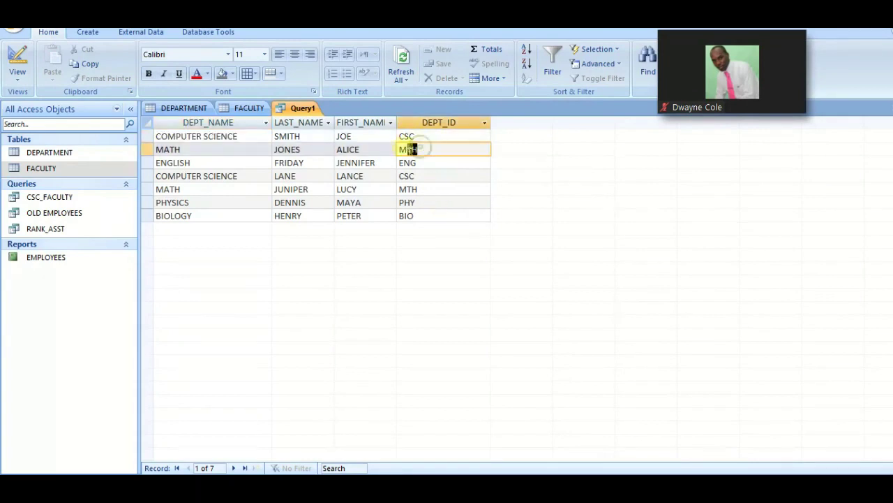
left_click(405, 137)
double_click(404, 136)
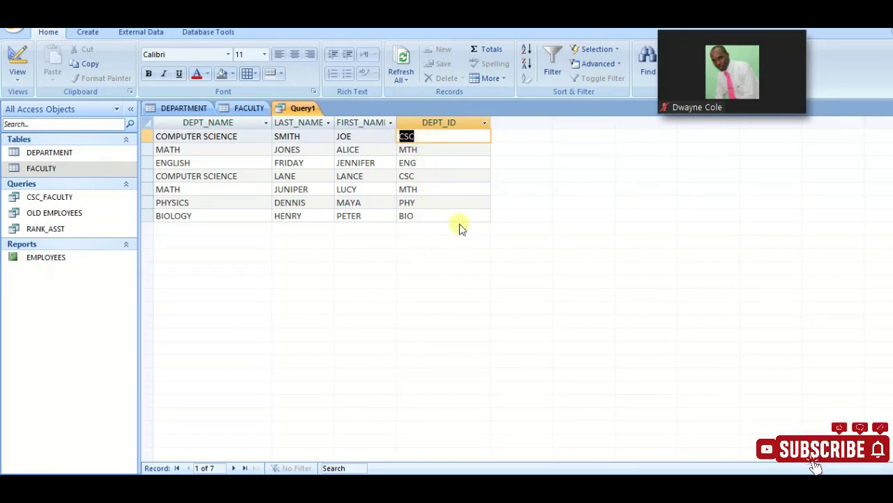
Step: Enlarge the query design grid, set the DEPT_ID criterion to CSC and run the query
left_click(18, 57)
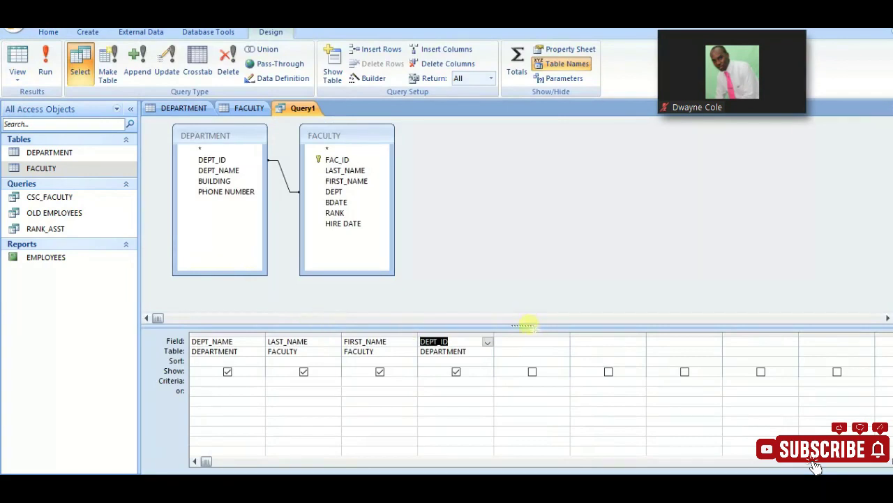
left_click_drag(534, 327, 530, 286)
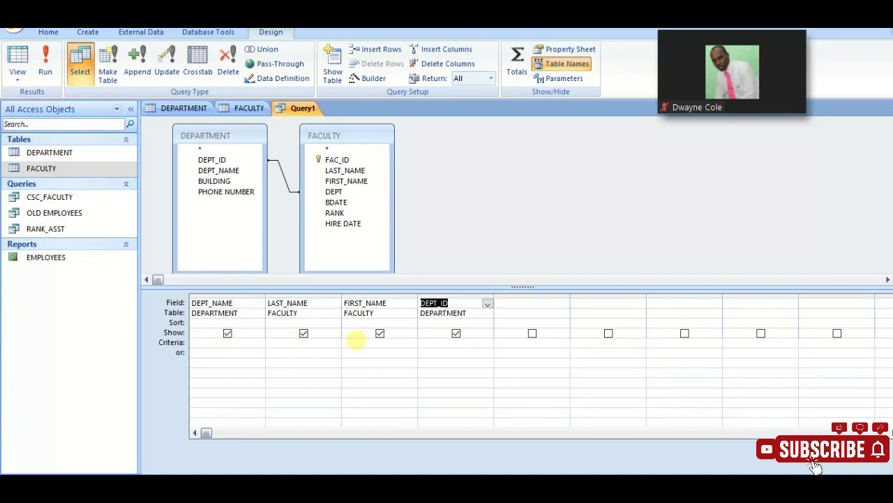
left_click(438, 342)
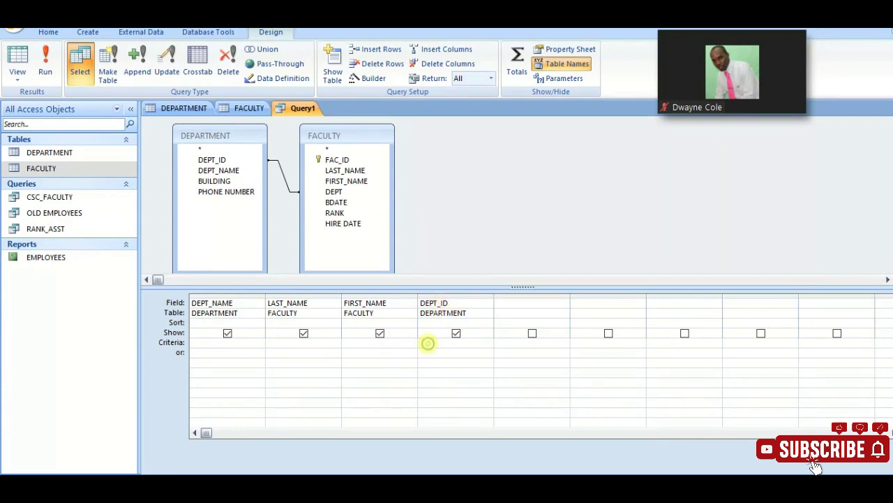
type("csc")
left_click(46, 52)
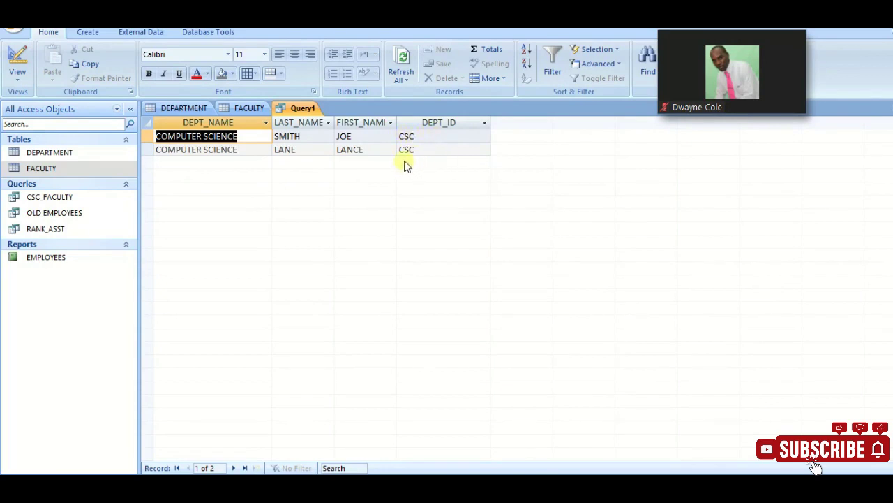
Step: Remove the CSC criterion from DEPT_ID in the query design and rerun the query
left_click(19, 55)
left_click(447, 342)
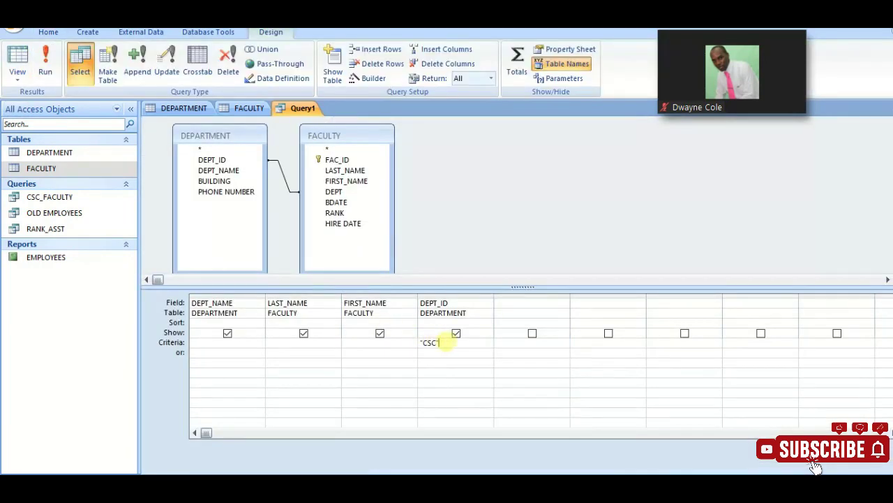
left_click_drag(447, 342, 412, 342)
key("Delete")
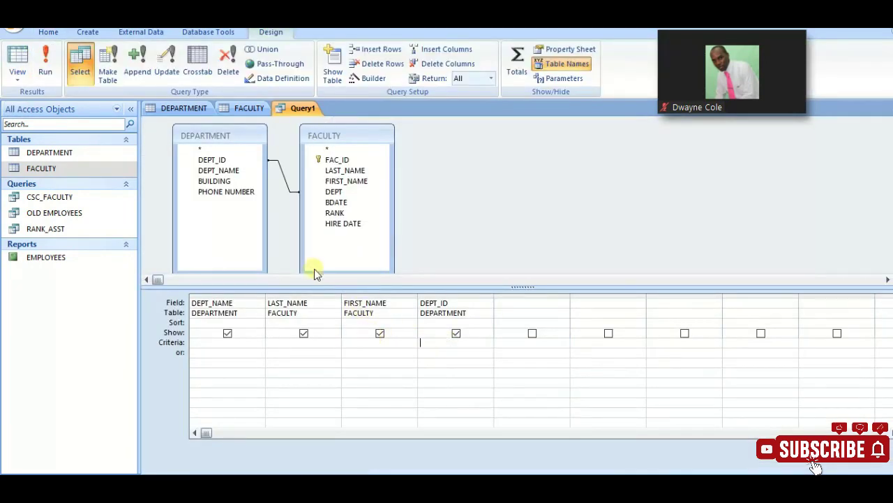
left_click(47, 55)
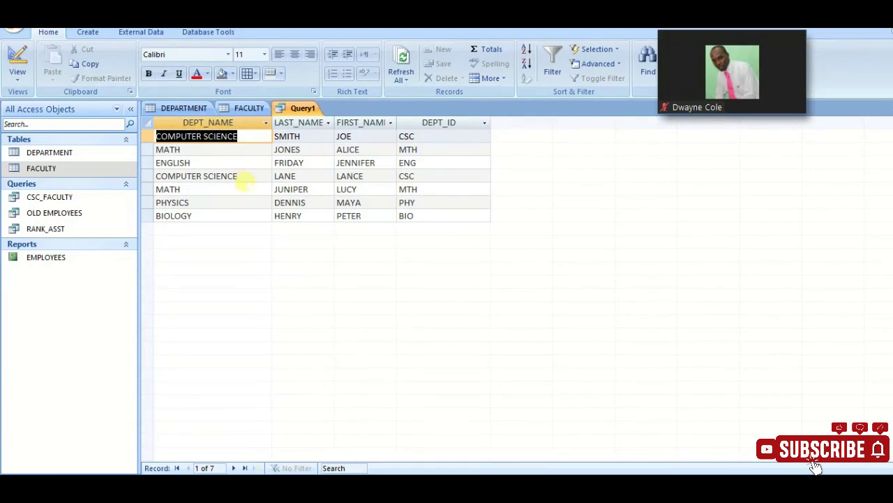
Step: Check the hire dates in the FACULTY table, add HIRE DATE from FACULTY as the query's fifth field and run the query
left_click(249, 107)
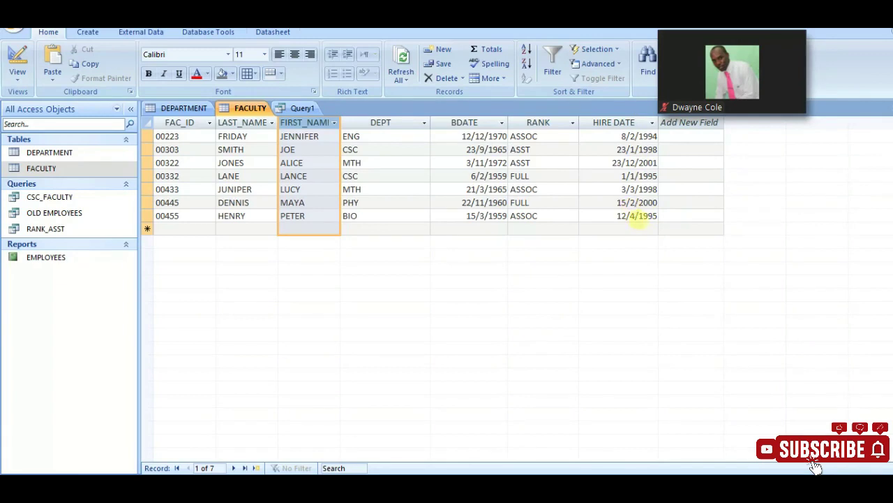
left_click(303, 108)
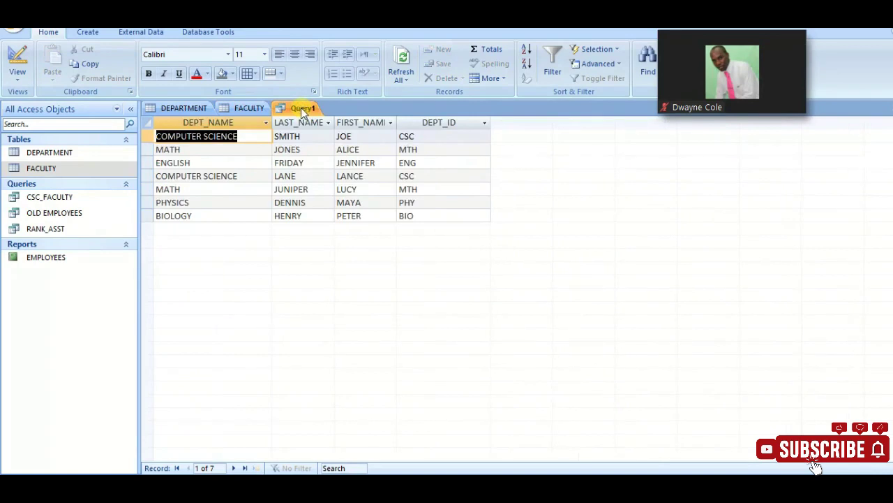
left_click(17, 64)
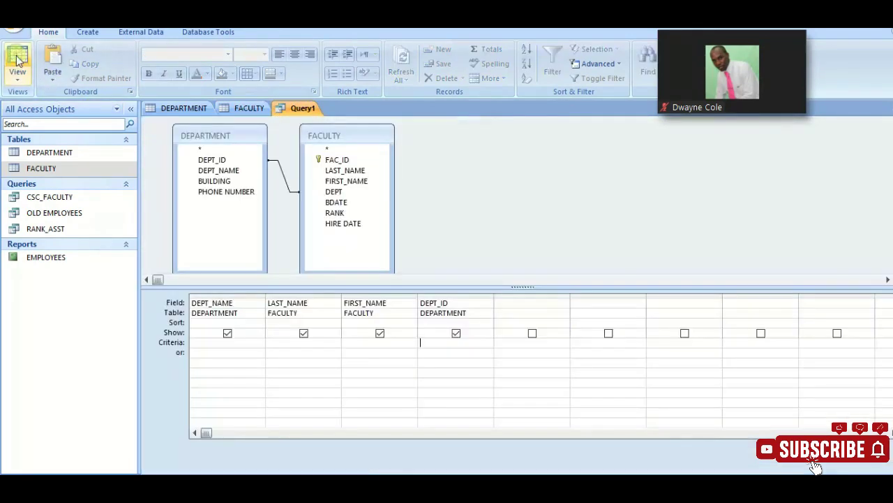
double_click(336, 224)
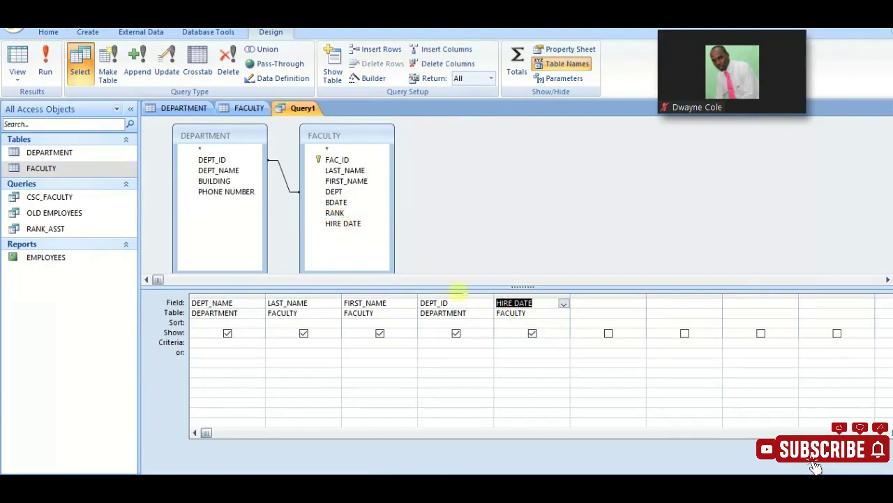
left_click(45, 66)
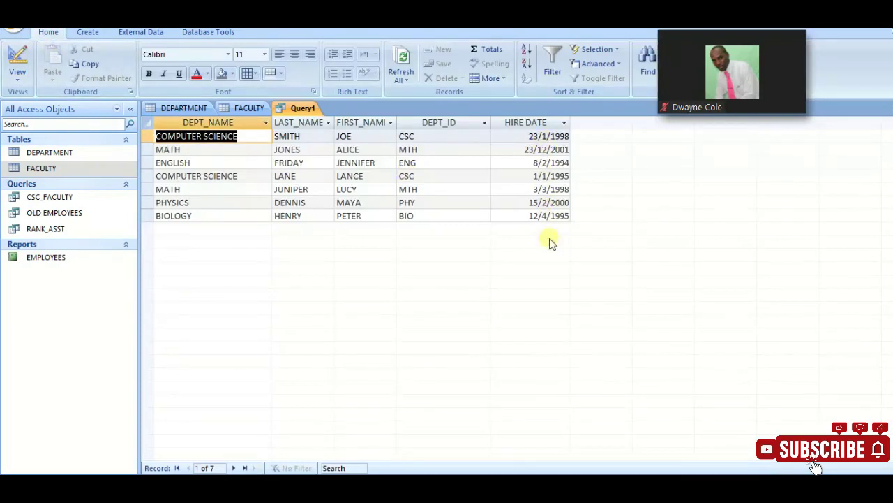
Step: Return to the query design, set the HIRE DATE criterion to <1/1/2000 and run the query
left_click(17, 57)
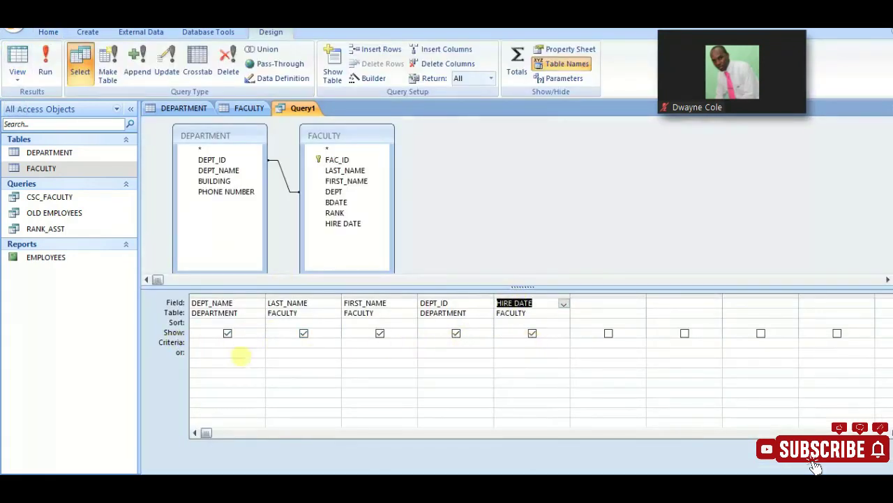
left_click(503, 342)
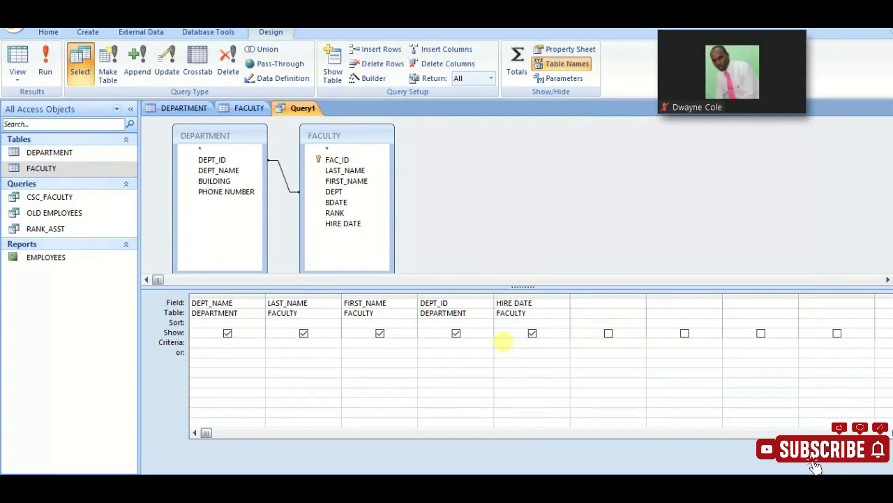
type("<")
type("1/1/200")
type("/")
left_click(531, 343)
type("0")
left_click(45, 61)
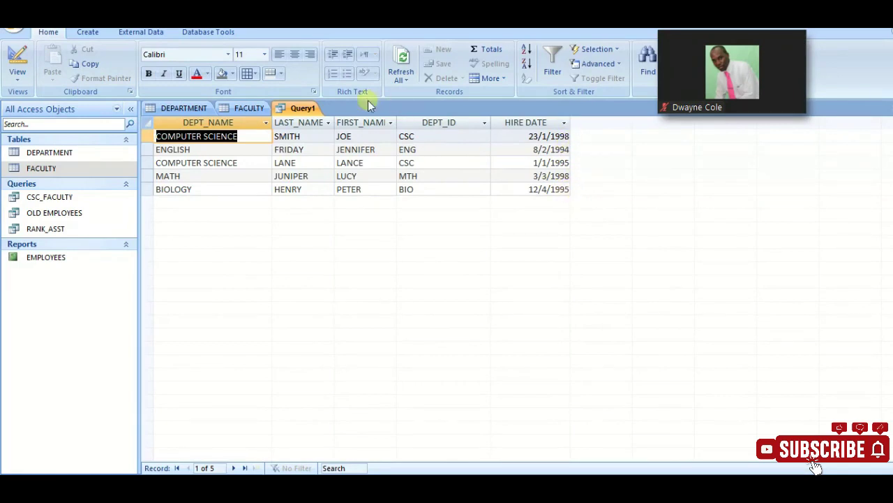
Step: Clear the HIRE DATE criterion in the query design, re-enter it as <1/1/2000 and rerun the query
left_click(14, 57)
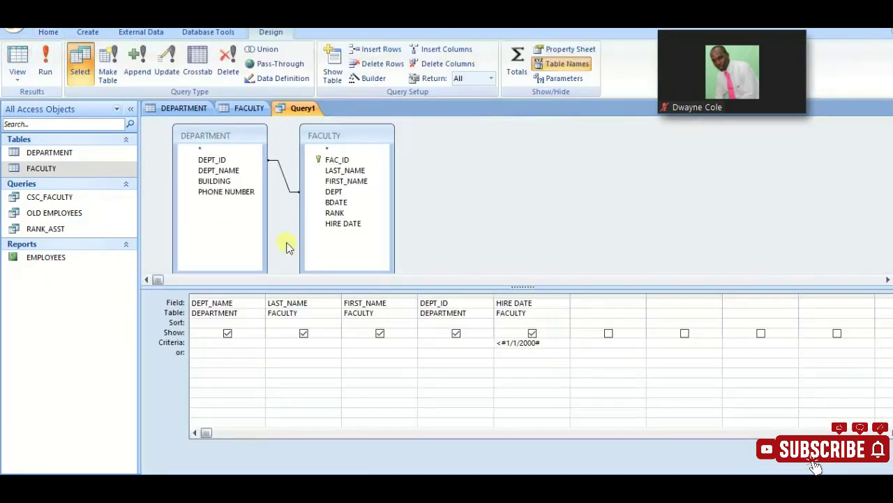
left_click(547, 347)
left_click(542, 343)
double_click(505, 343)
left_click(541, 342)
left_click_drag(544, 342, 487, 340)
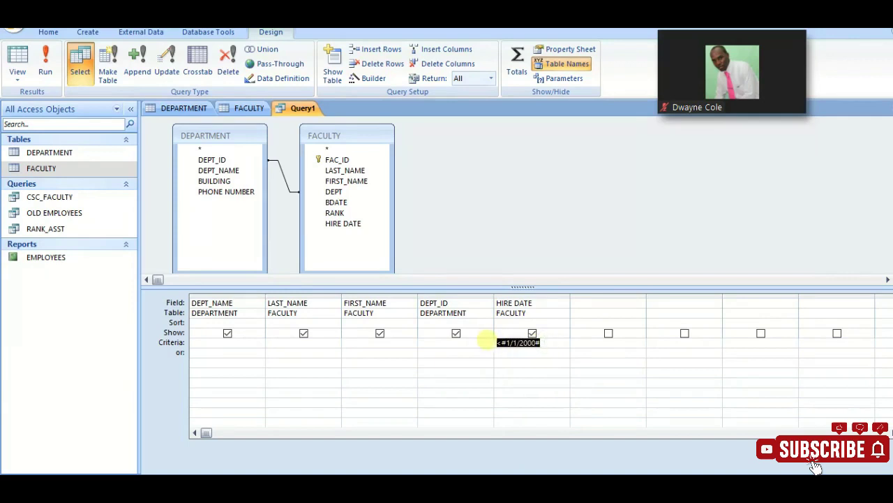
key("Delete")
type("<1/1/2000")
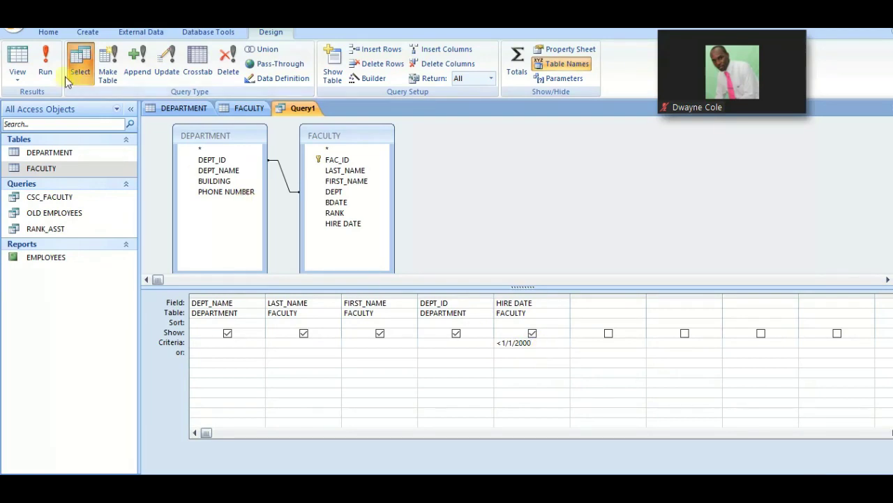
left_click(47, 55)
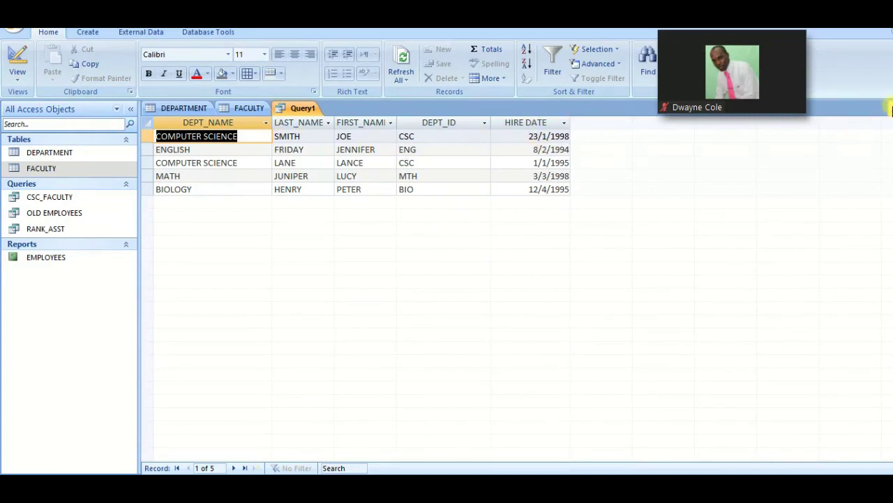
Step: Close the query and save it under the name Query TEST
left_click(293, 108)
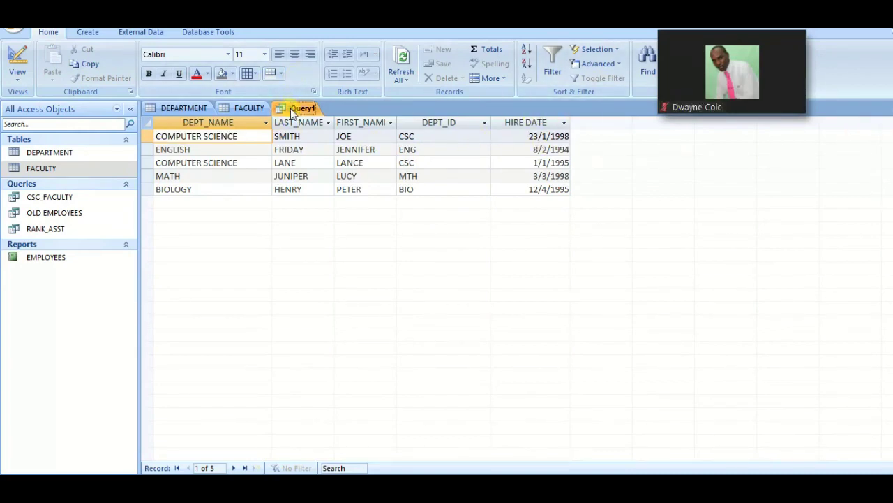
left_click(890, 111)
left_click(416, 280)
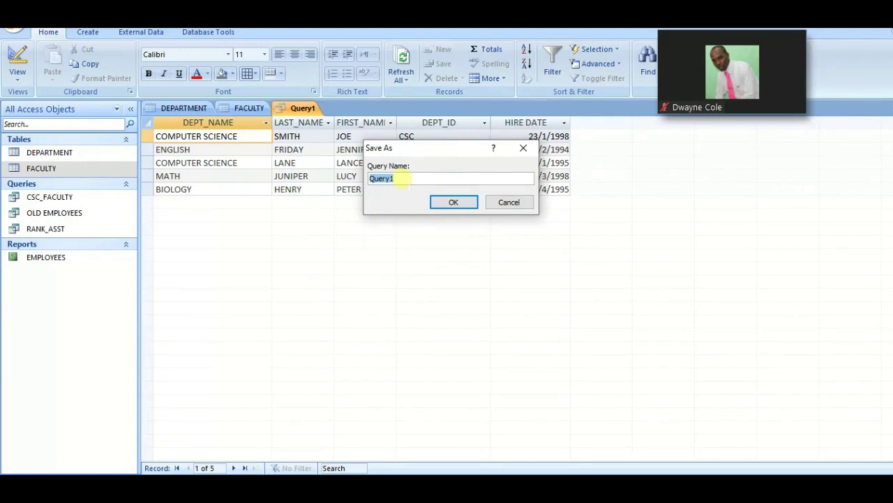
left_click(402, 179)
key("BackSpace")
left_click(451, 202)
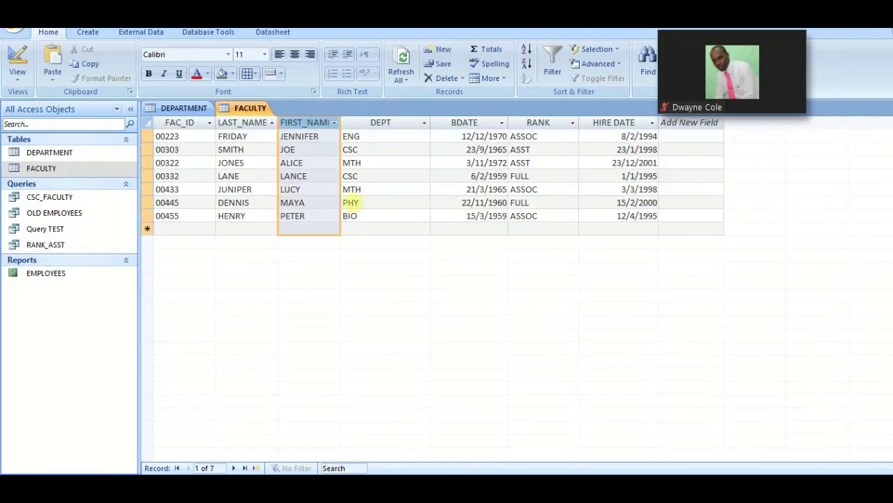
Step: Review the results and design of the CSC_FACULTY query and of the OLD EMPLOYEES query, closing each one
double_click(35, 198)
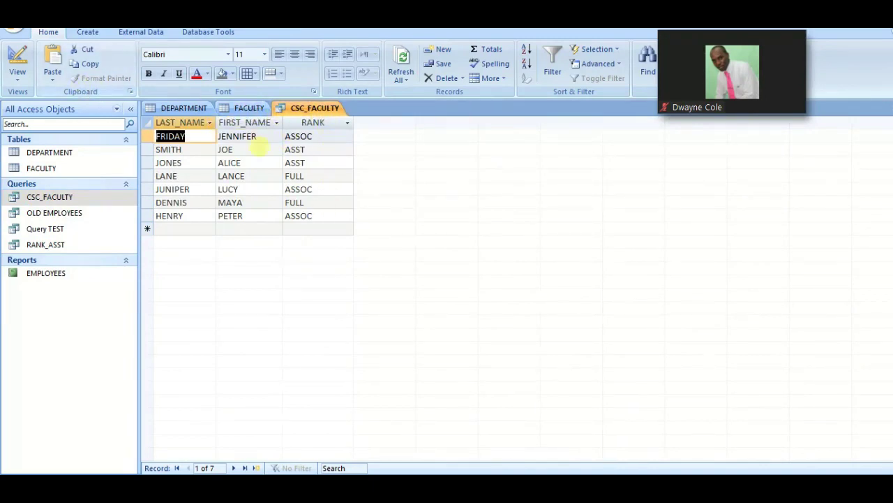
left_click(15, 56)
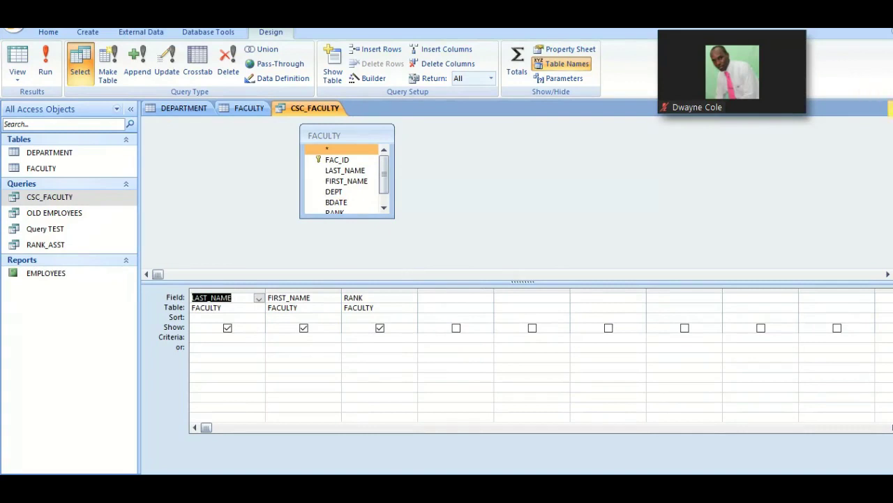
left_click(888, 107)
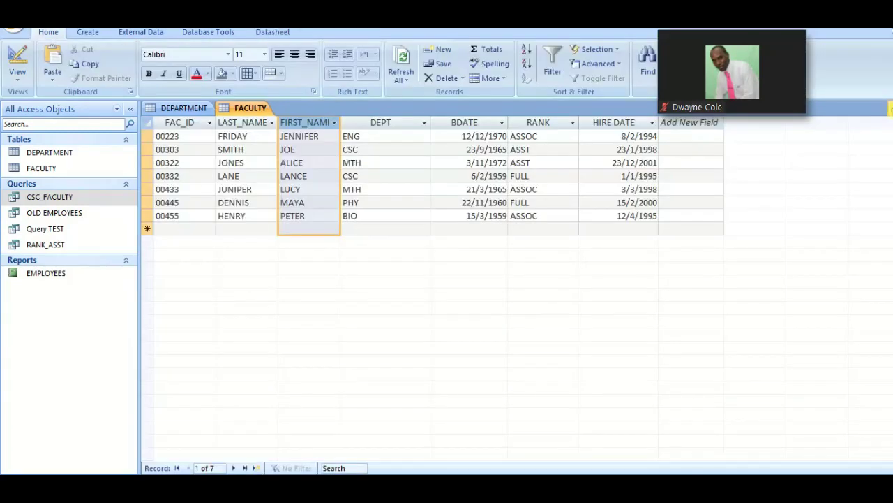
double_click(63, 213)
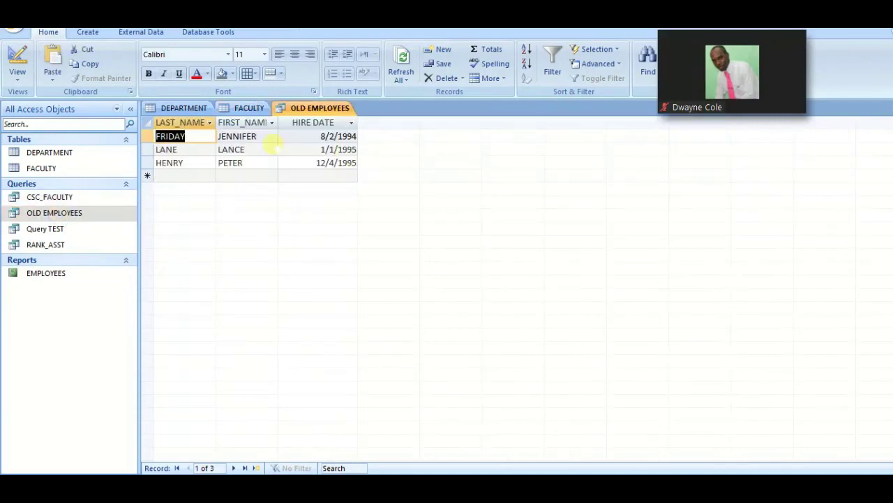
left_click(17, 61)
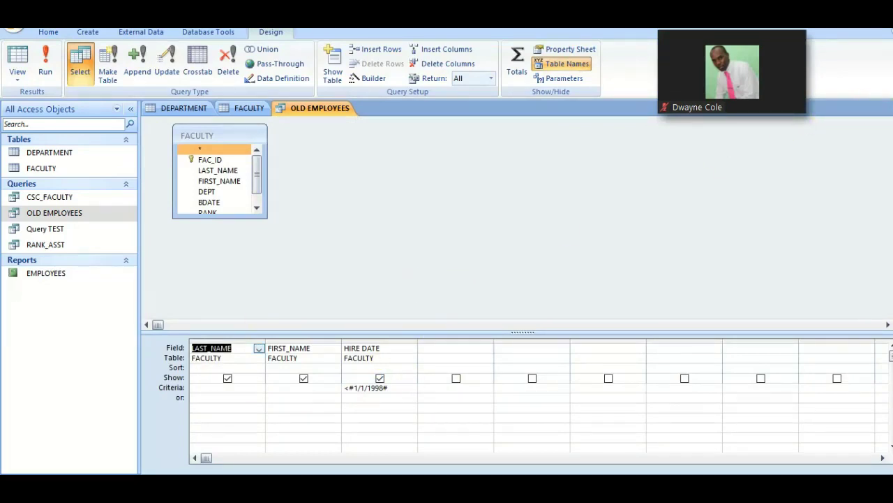
left_click(891, 108)
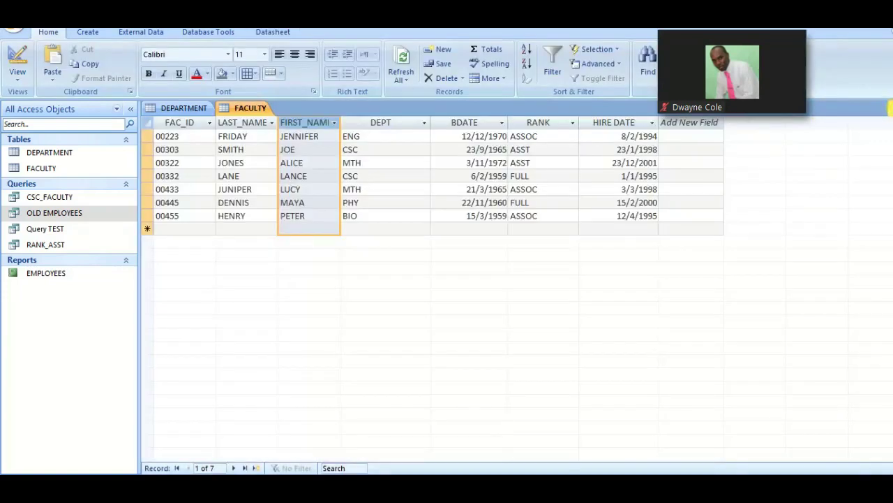
Step: Review the RANK_ASST query's results and its design with the grid enlarged, and close it without saving changes
double_click(51, 244)
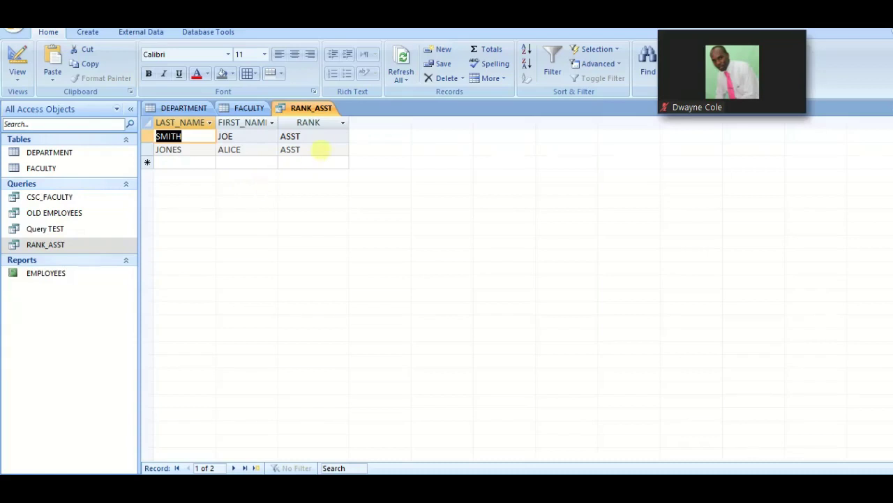
left_click(17, 57)
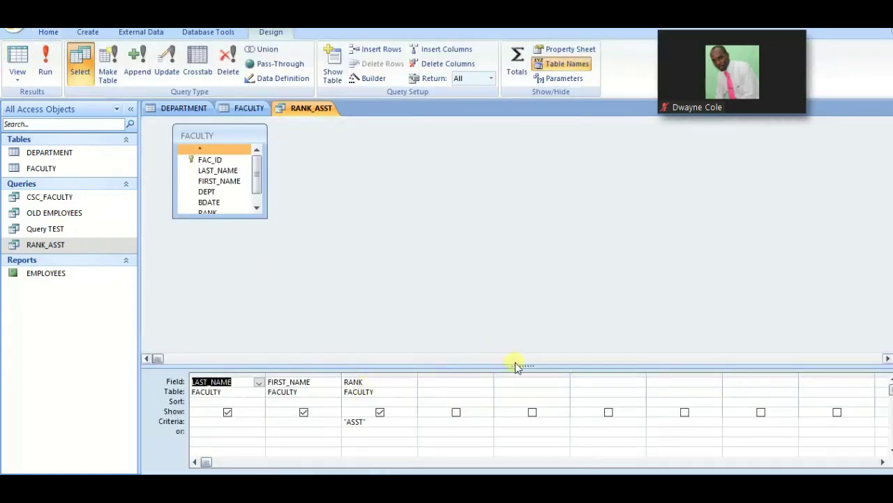
left_click_drag(515, 363, 506, 244)
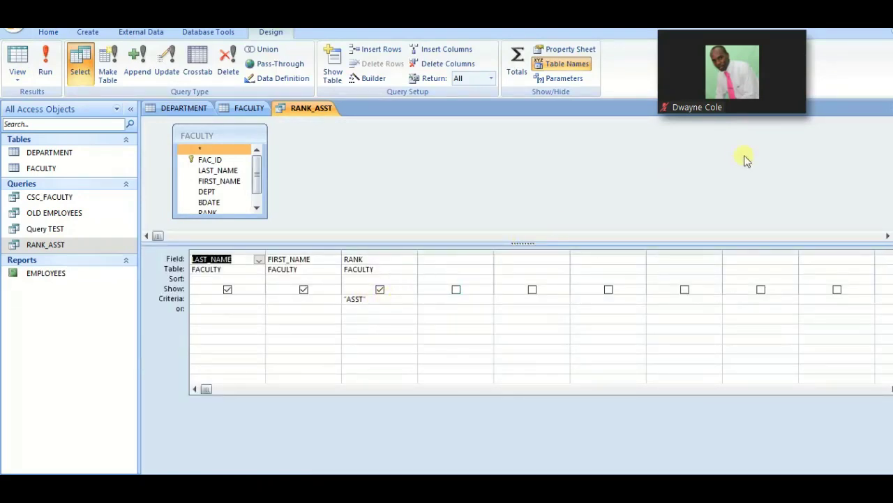
left_click(888, 107)
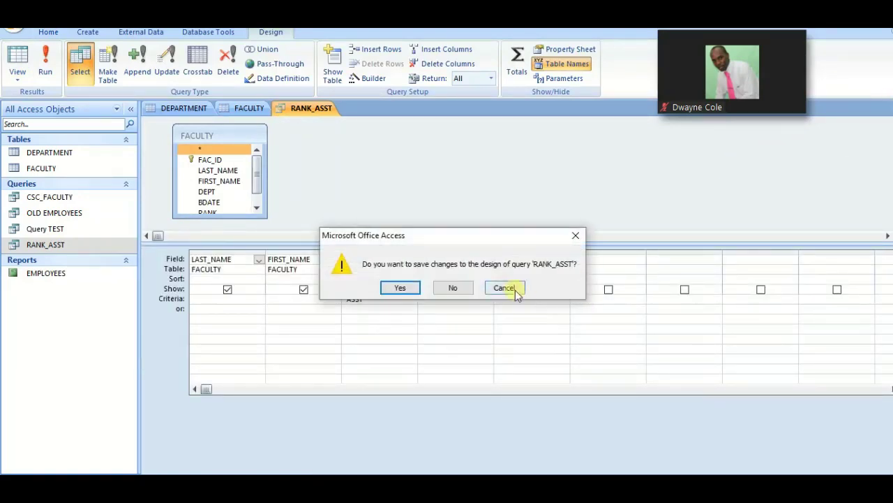
left_click(453, 288)
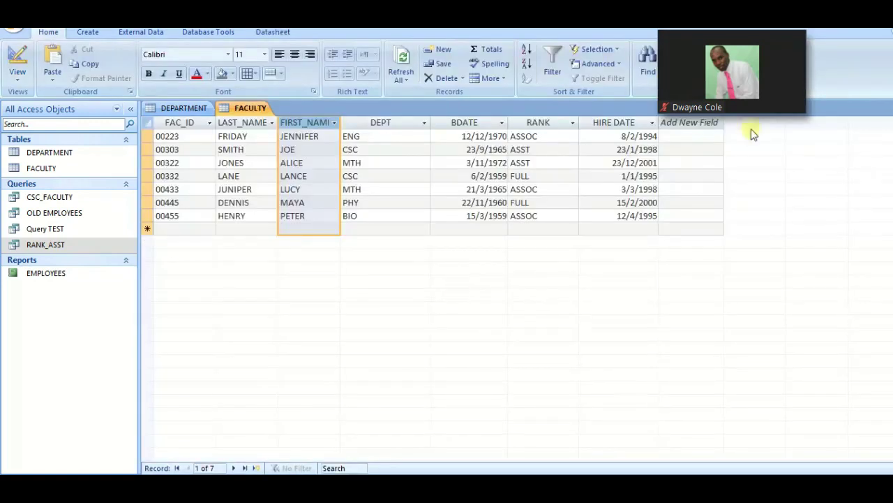
Step: Close the FACULTY table without saving its layout and the DEPARTMENT table, and view and close the EMPLOYEES report
left_click(889, 107)
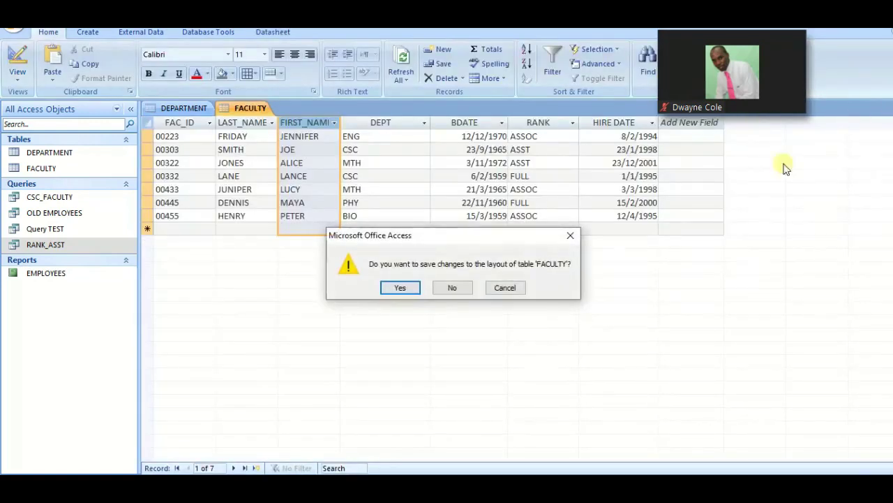
left_click(440, 289)
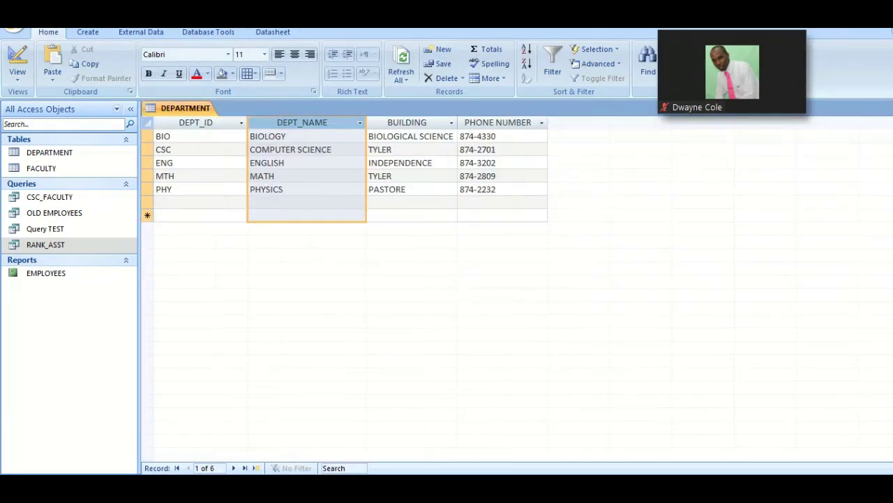
left_click(890, 107)
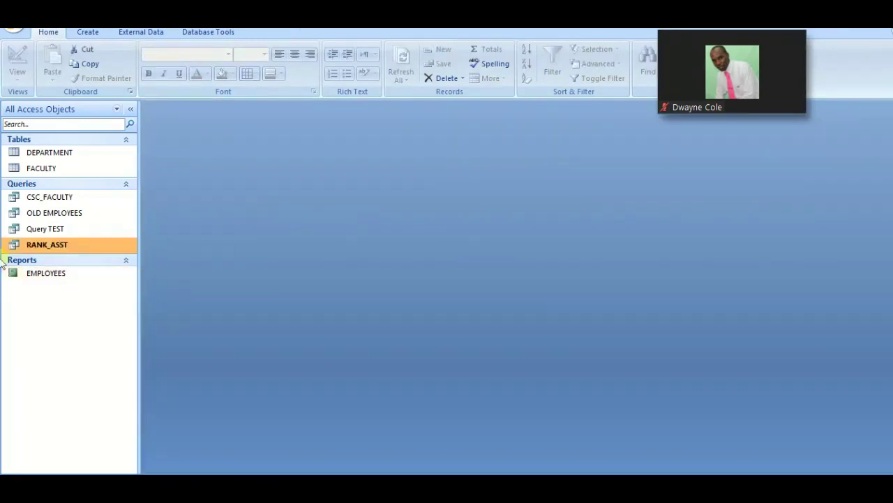
double_click(44, 272)
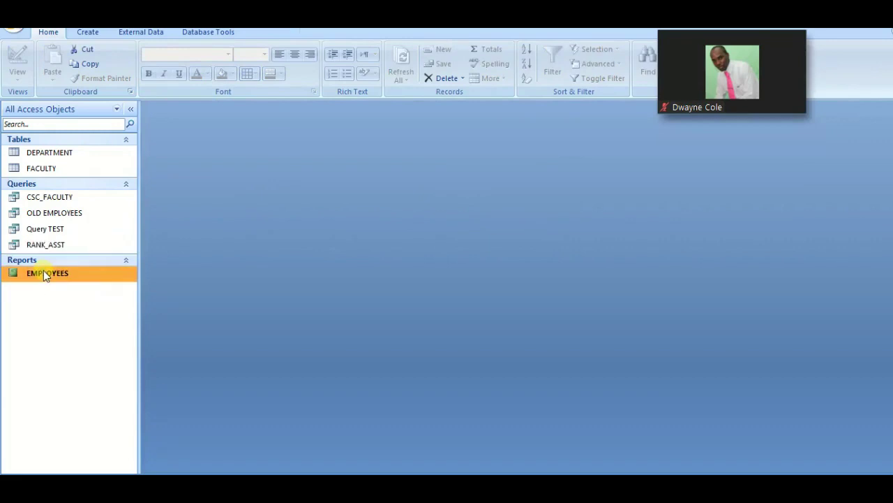
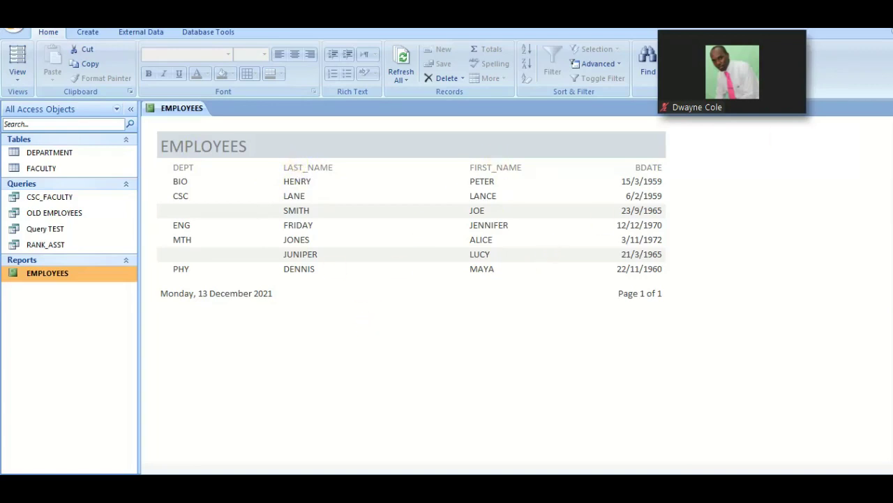
left_click(889, 108)
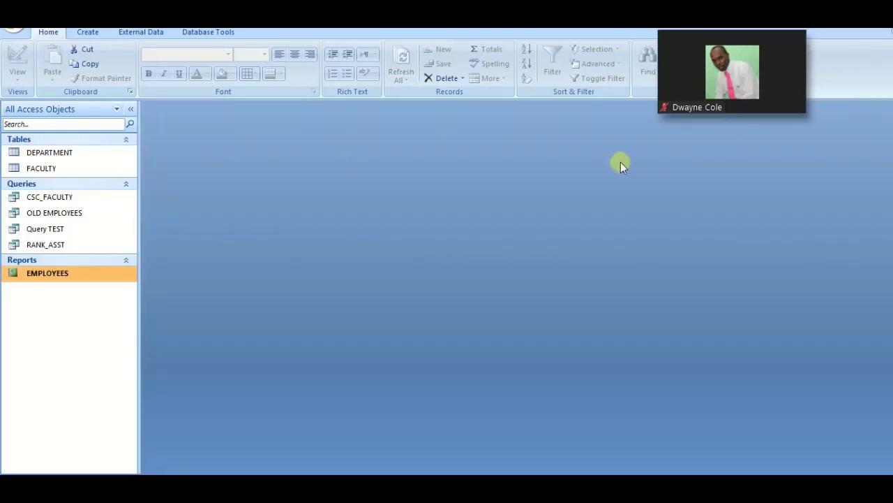
Step: Reopen the DEPARTMENT table, select its DEPT_NAME column, and open the FACULTY table to examine its records
double_click(64, 154)
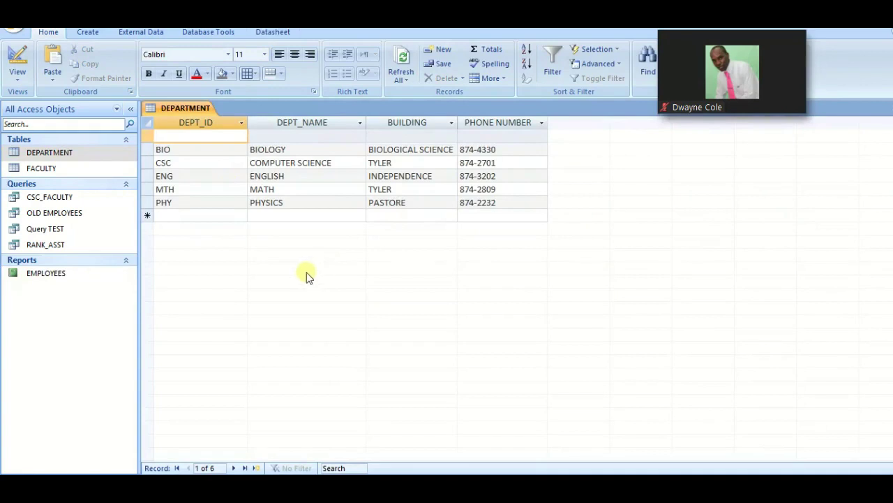
left_click(314, 122)
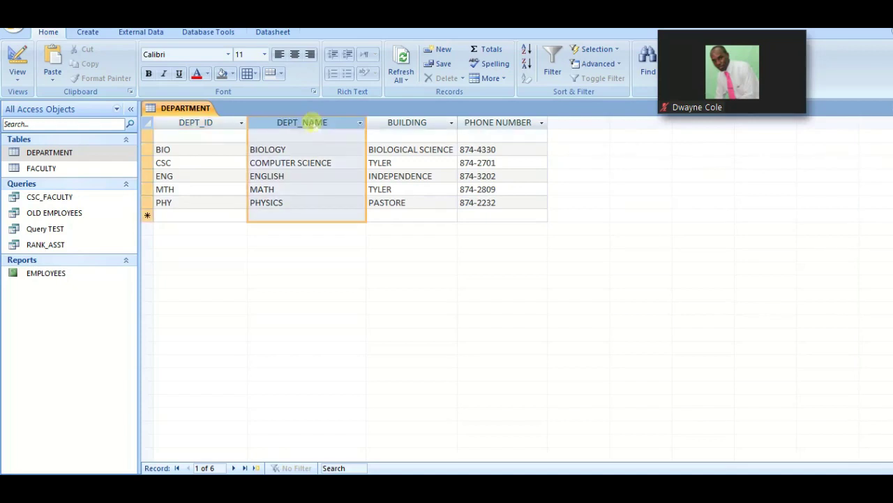
double_click(65, 168)
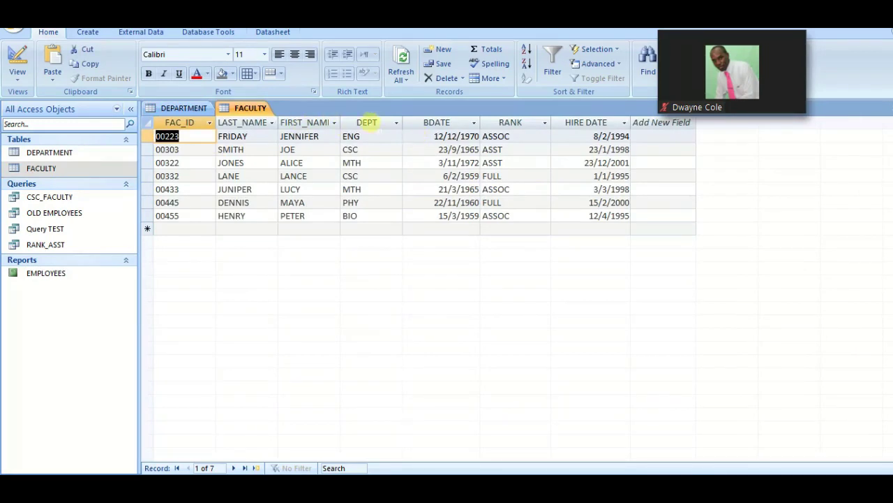
Step: Examine the DEPT, LAST_NAME and FIRST_NAME columns of the FACULTY table, ending with the DEPT column selected
left_click(366, 122)
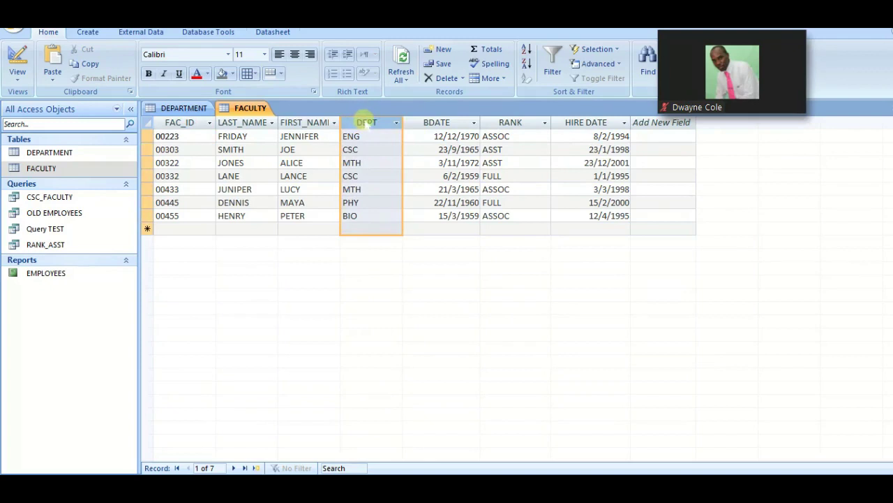
left_click(260, 130)
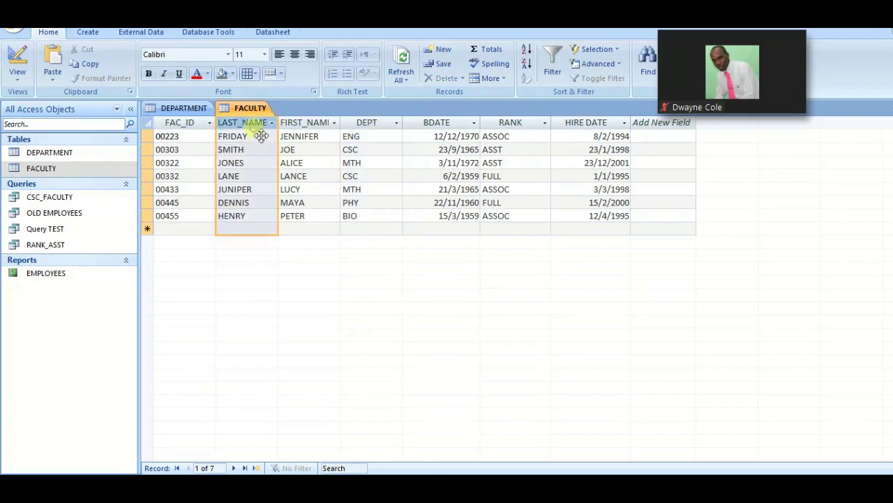
left_click(311, 123)
left_click(366, 122)
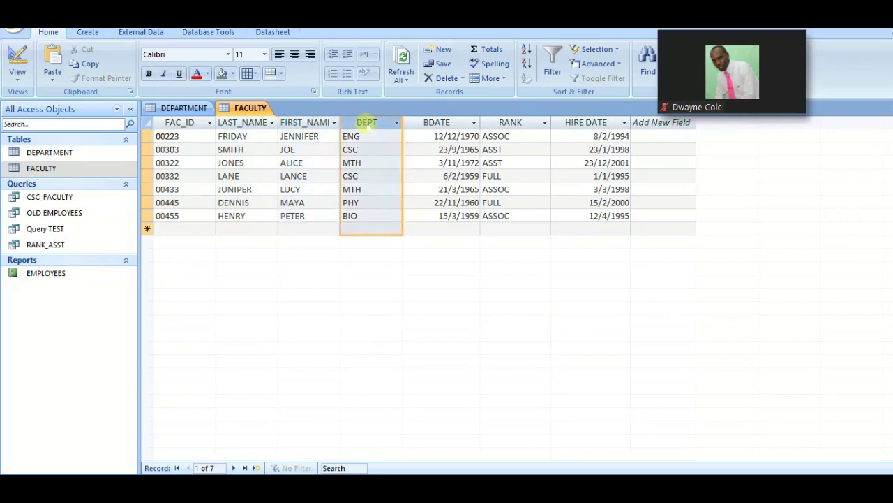
left_click_drag(758, 34, 840, 44)
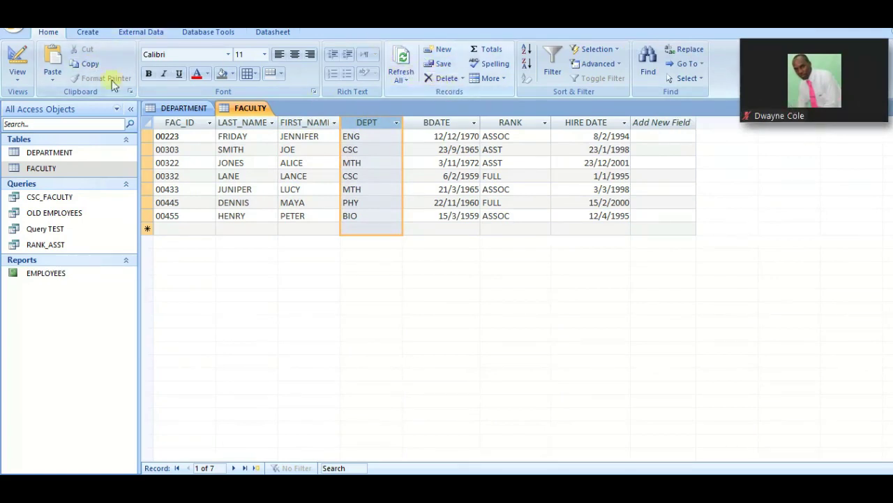
left_click(87, 35)
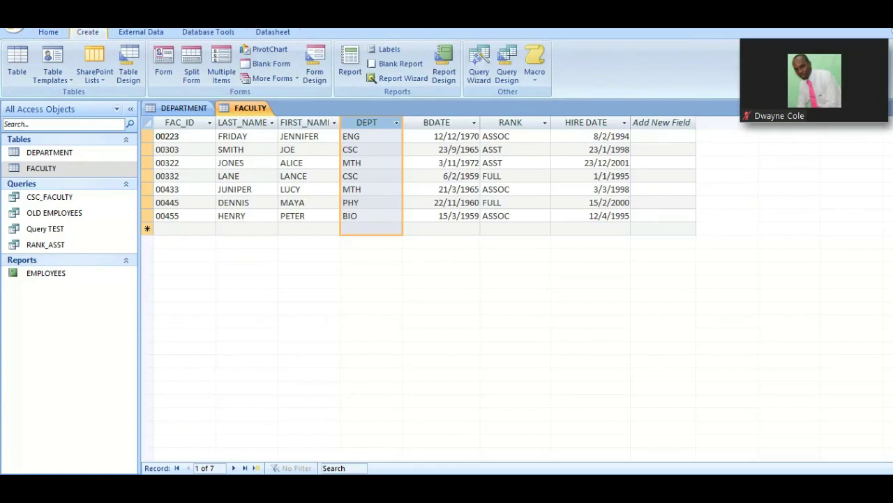
left_click(414, 81)
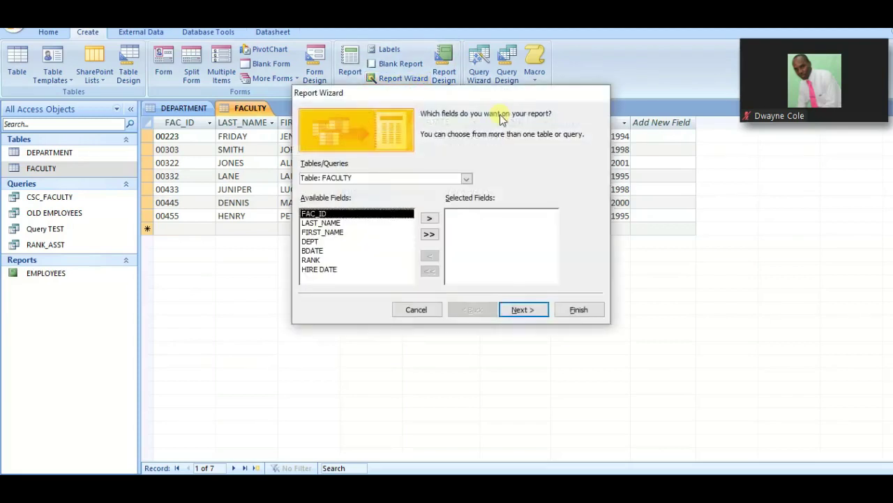
left_click_drag(527, 95, 504, 153)
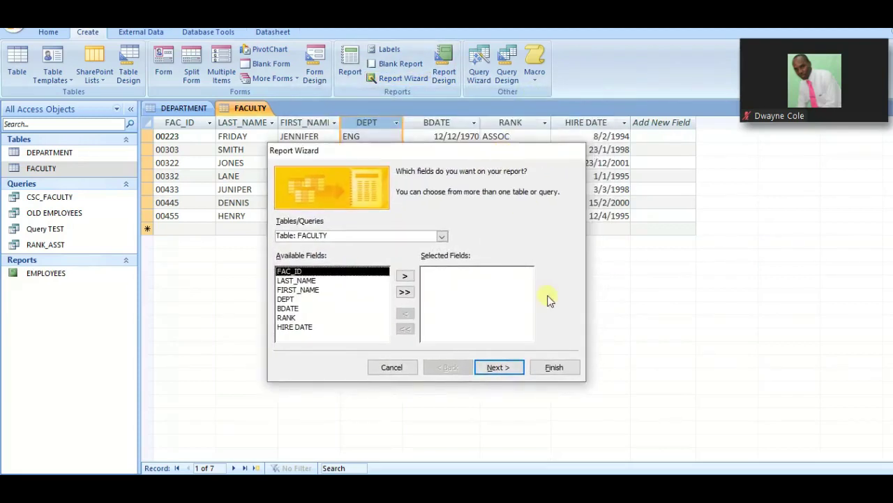
left_click(391, 368)
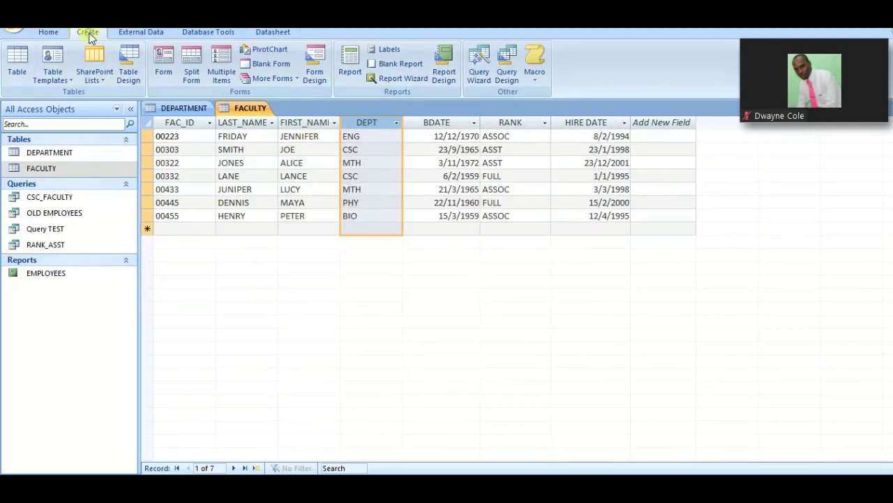
Step: Start the Report Wizard, check the available tables and queries, and keep the FACULTY table as the source
left_click(396, 80)
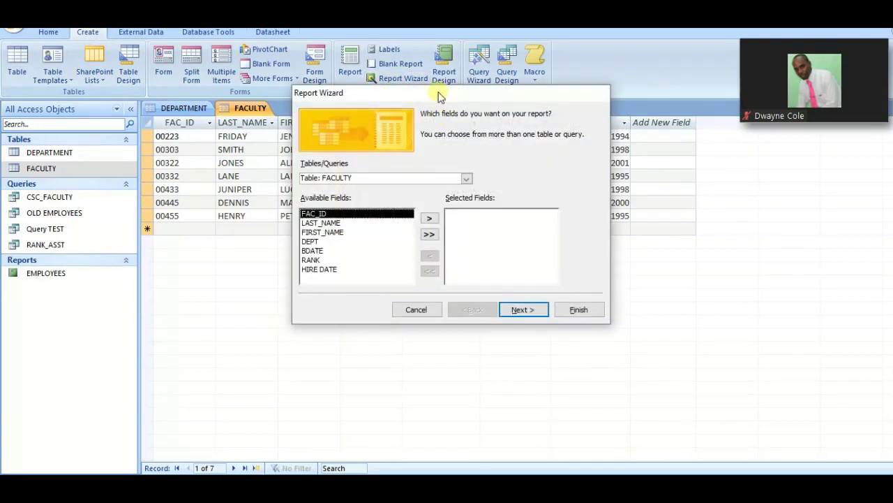
left_click_drag(439, 97, 460, 120)
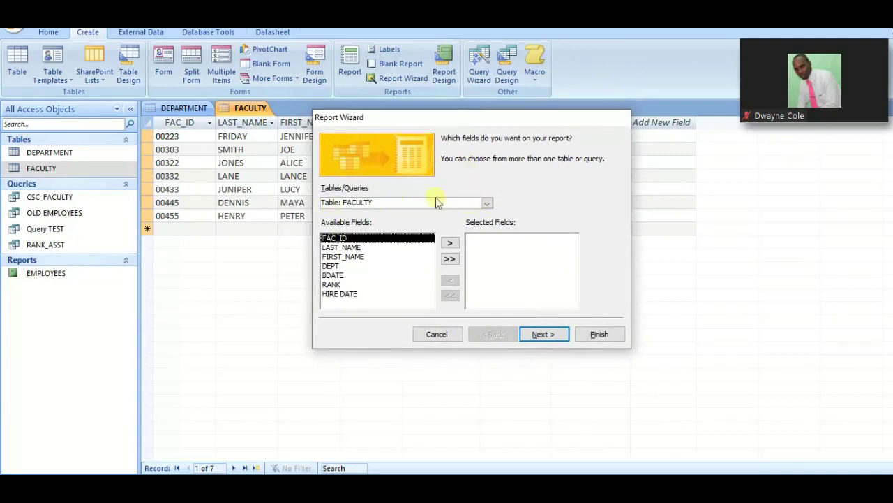
left_click(487, 204)
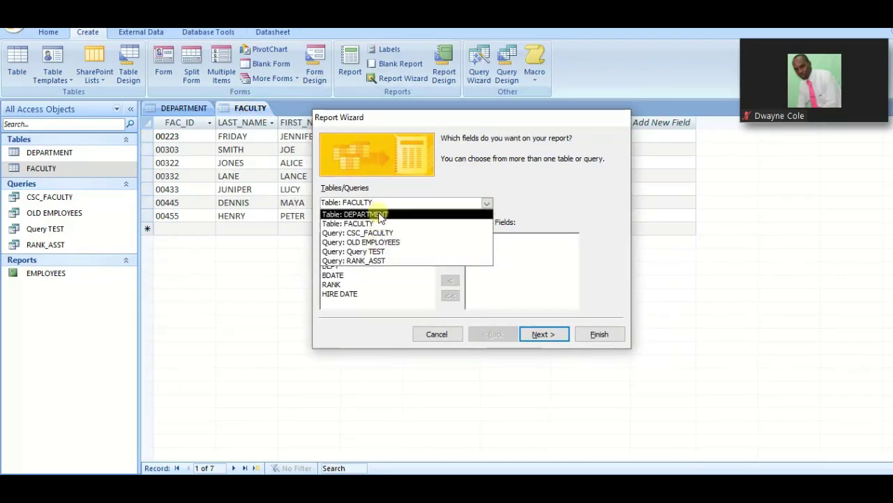
left_click(487, 204)
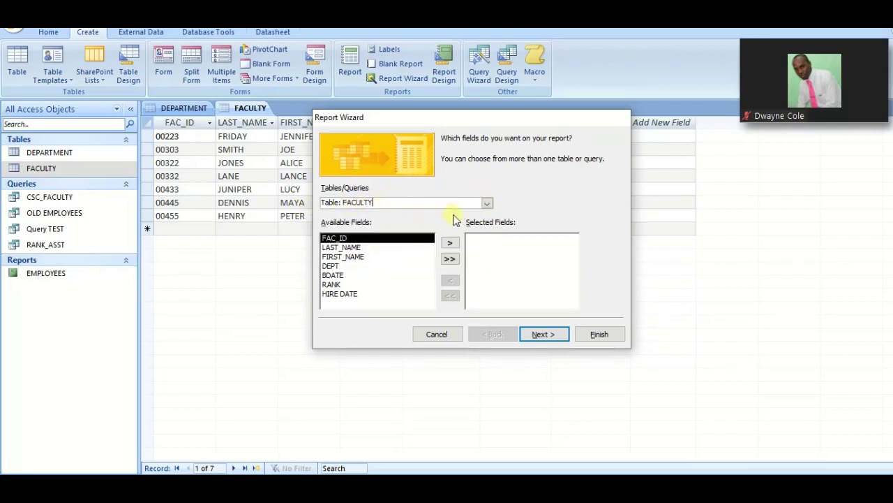
Step: Add the DEPT, LAST_NAME, FIRST_NAME and BDATE fields to the report in that order and continue to the grouping levels
left_click(334, 267)
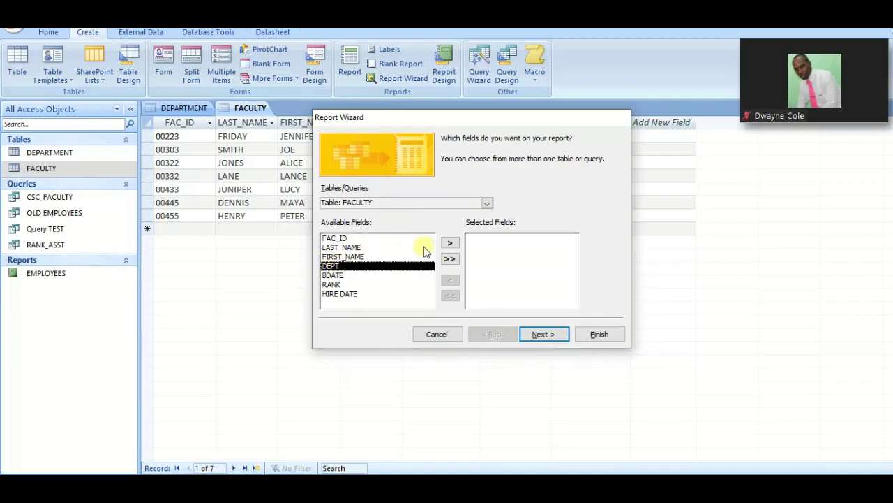
left_click(451, 244)
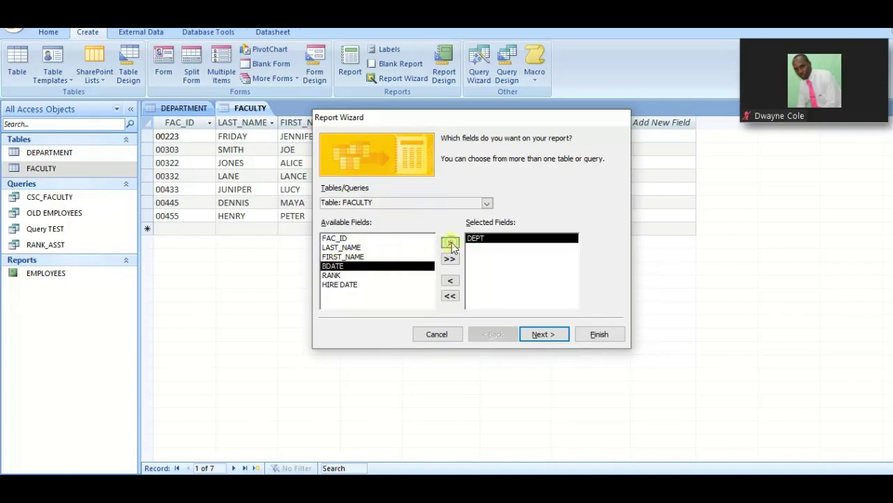
left_click(339, 248)
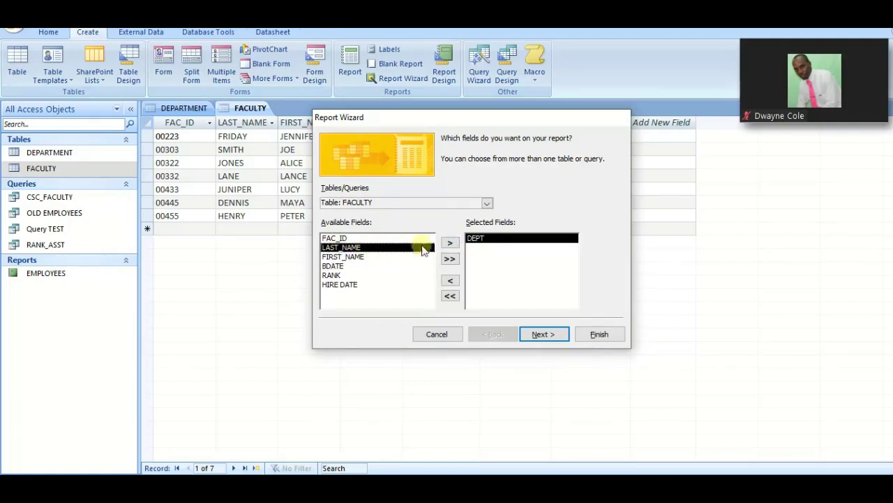
left_click(450, 245)
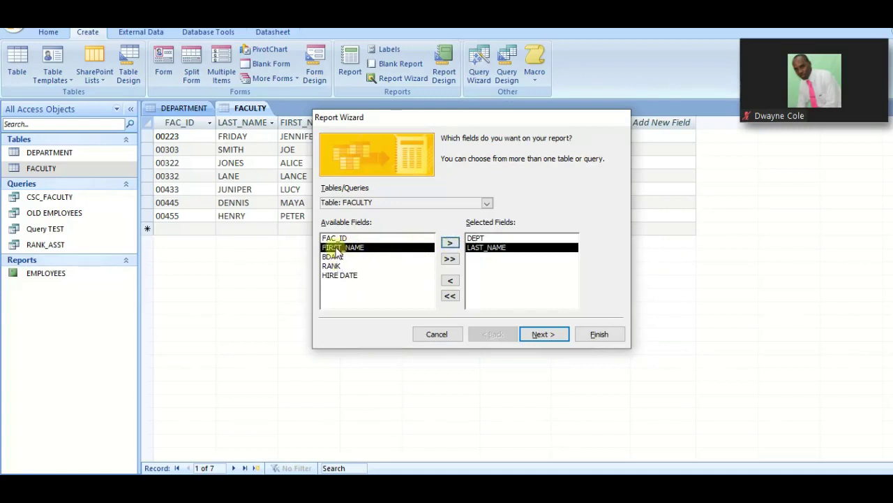
left_click(450, 243)
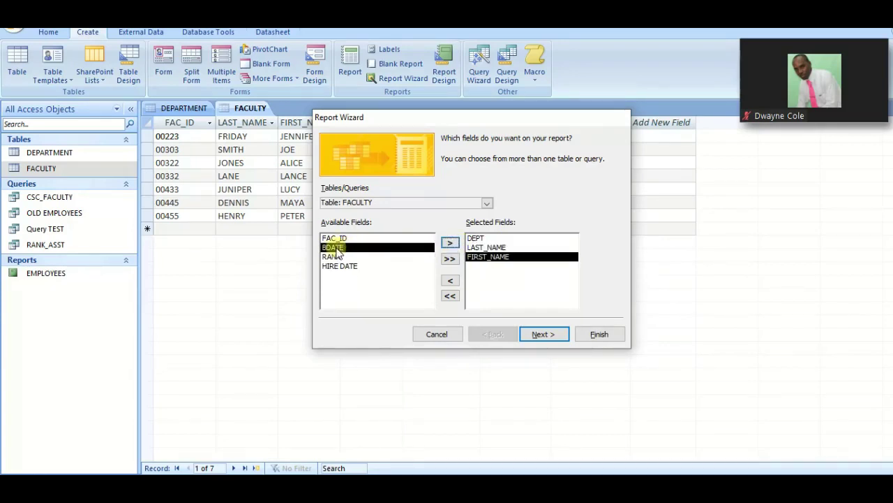
left_click(450, 243)
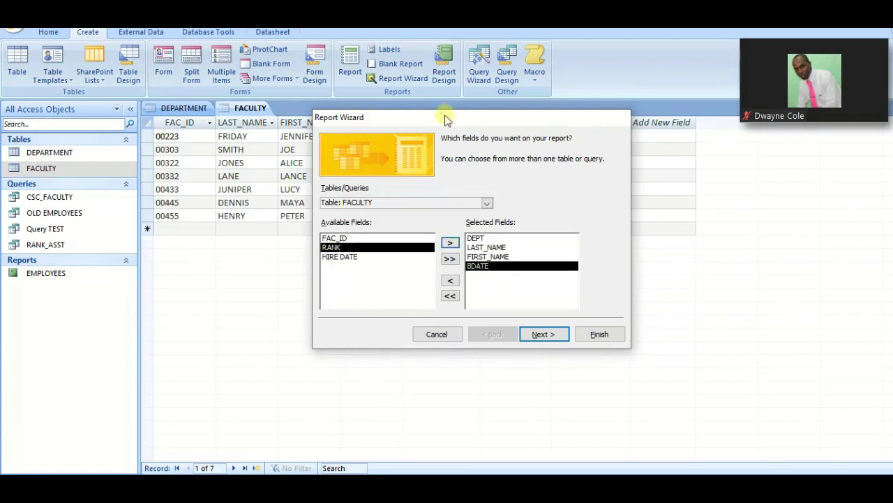
left_click_drag(445, 119, 593, 90)
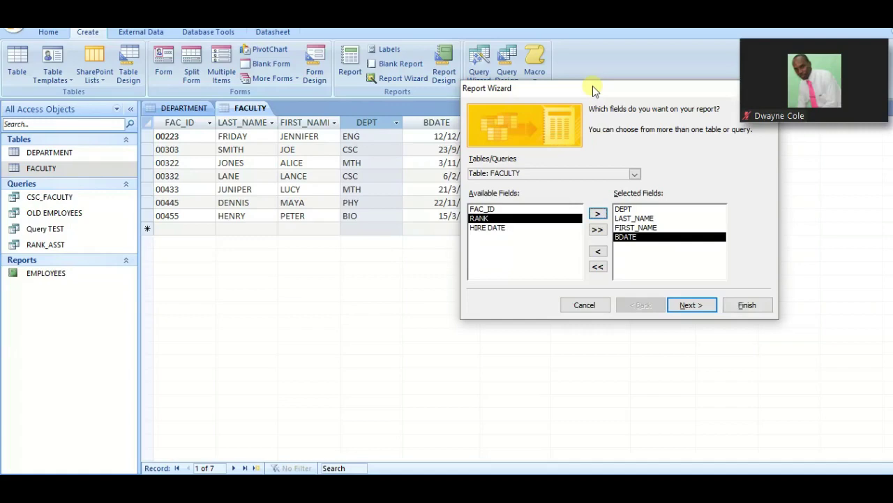
left_click_drag(593, 86, 326, 199)
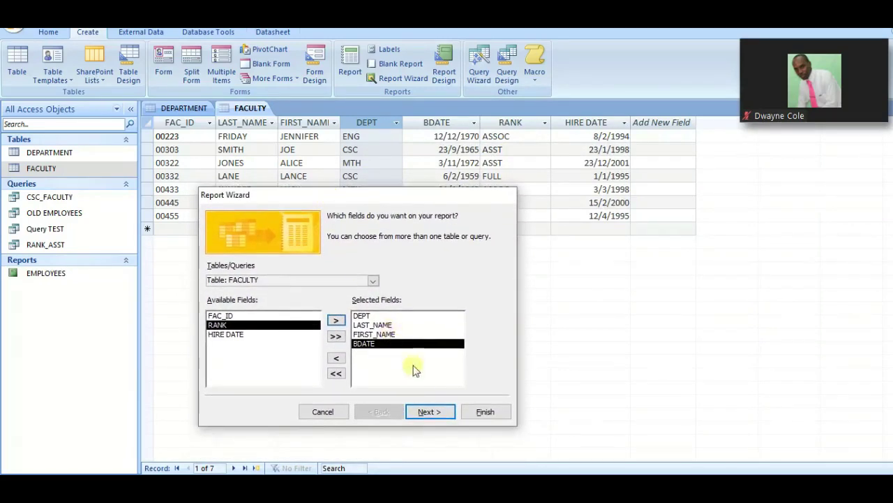
left_click(429, 416)
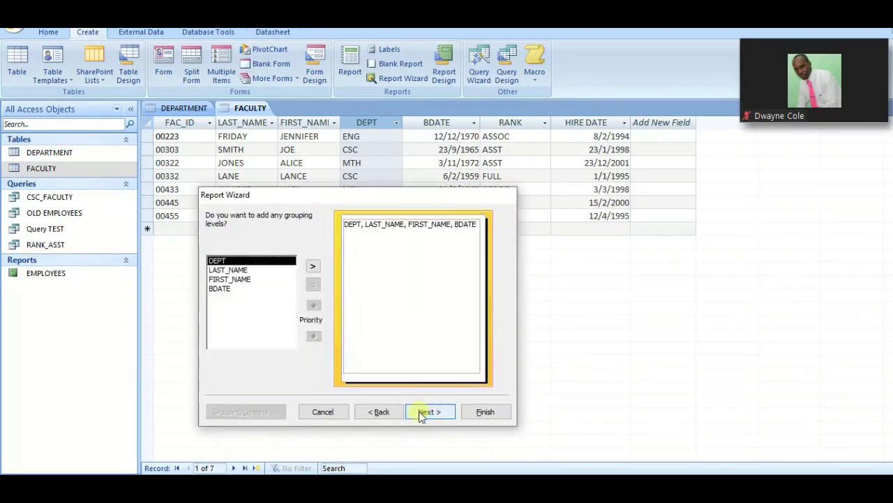
Step: Group the report by DEPT, trying the grouping's removal before adding it again, and continue to the sort order
left_click_drag(295, 199, 612, 140)
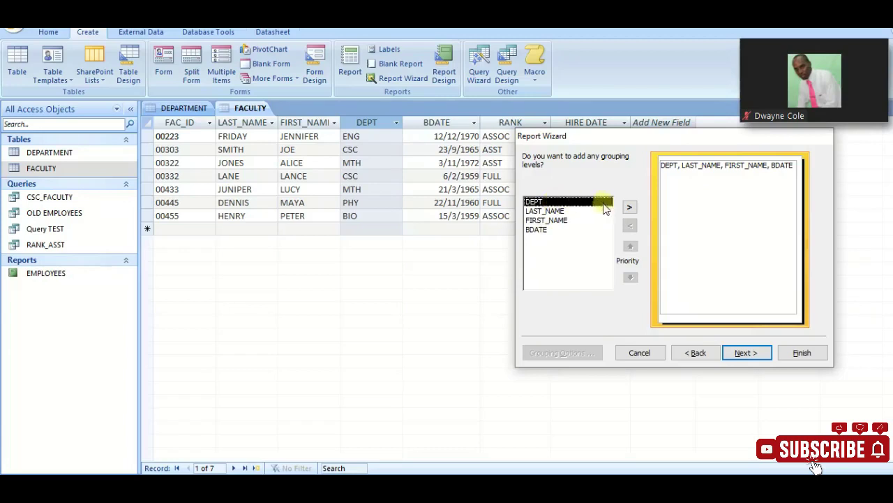
left_click(630, 209)
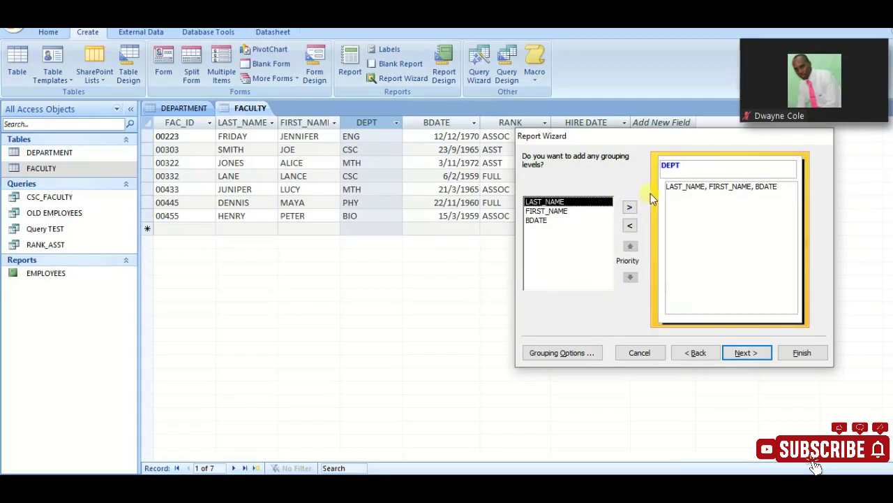
left_click(631, 226)
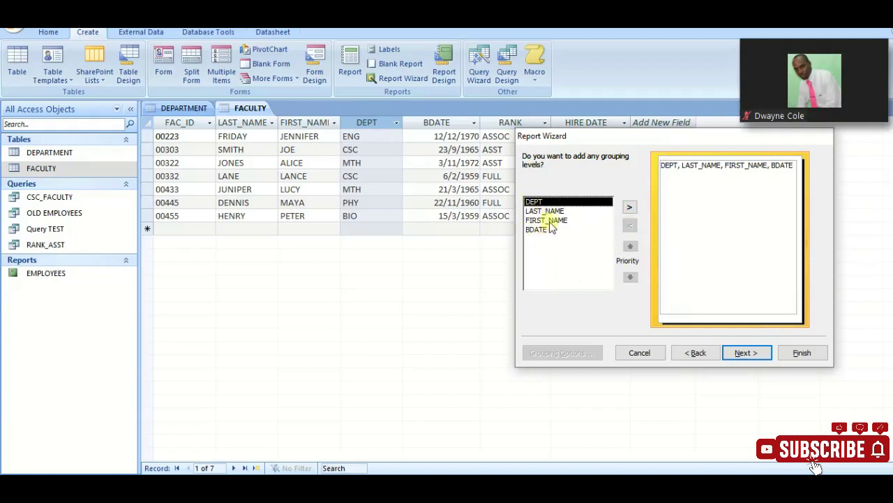
left_click(630, 209)
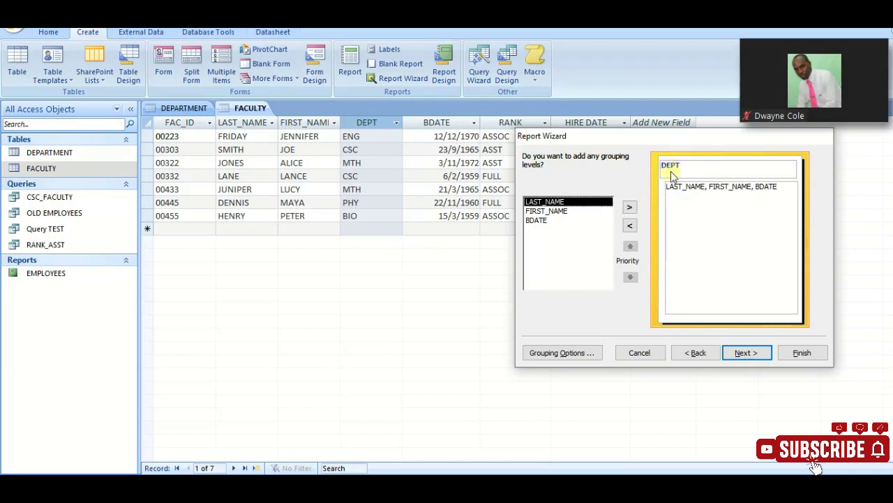
left_click(741, 356)
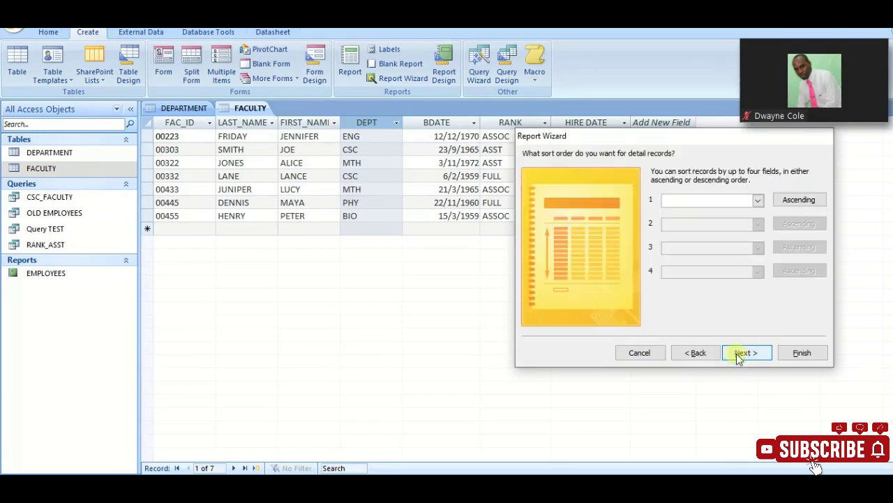
Step: Sort the report's detail records by LAST_NAME, try descending order, settle on ascending, and continue to the layout options
left_click(758, 201)
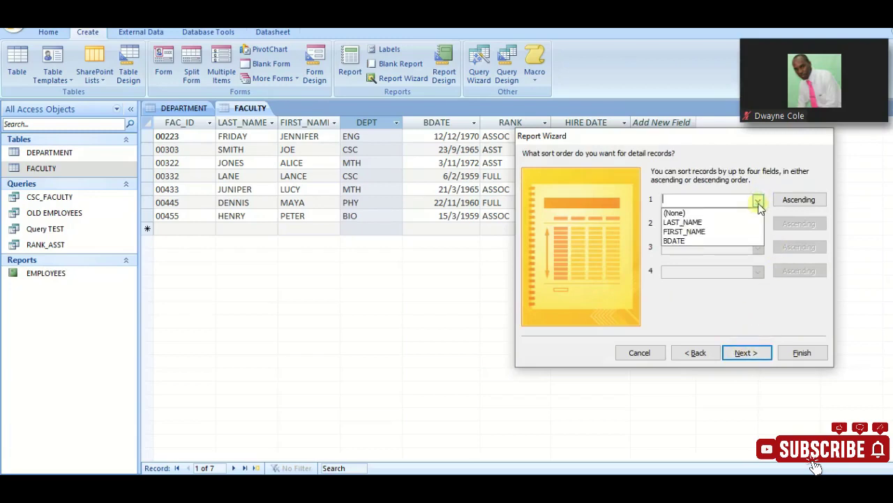
left_click(758, 202)
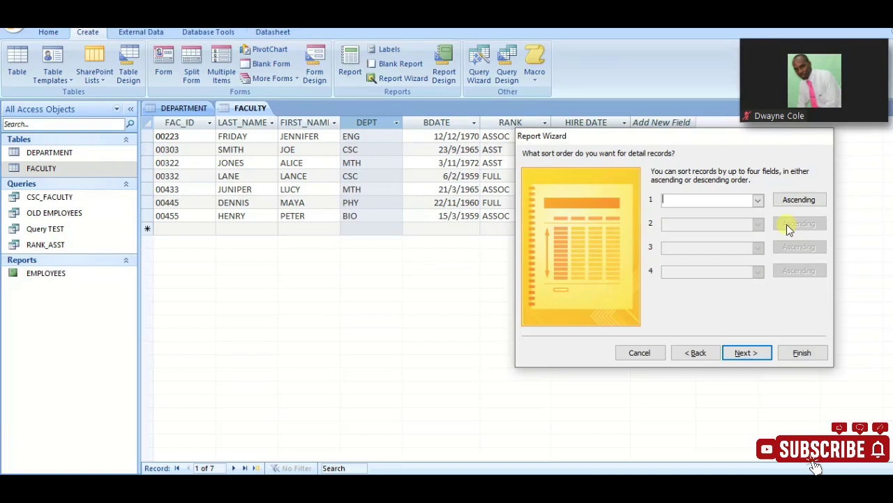
left_click(757, 200)
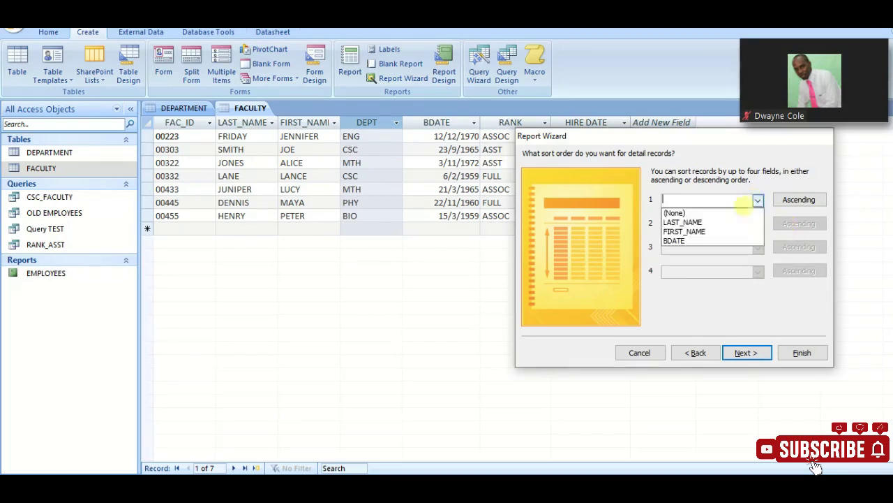
left_click(701, 222)
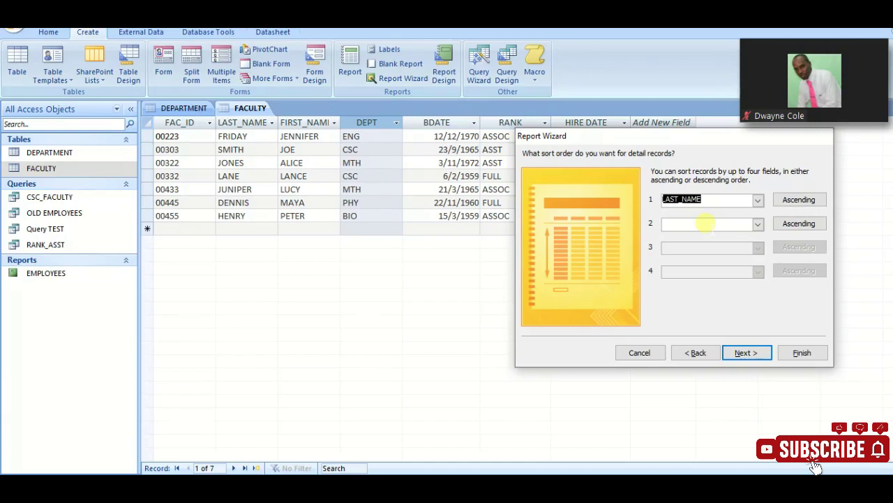
left_click(788, 201)
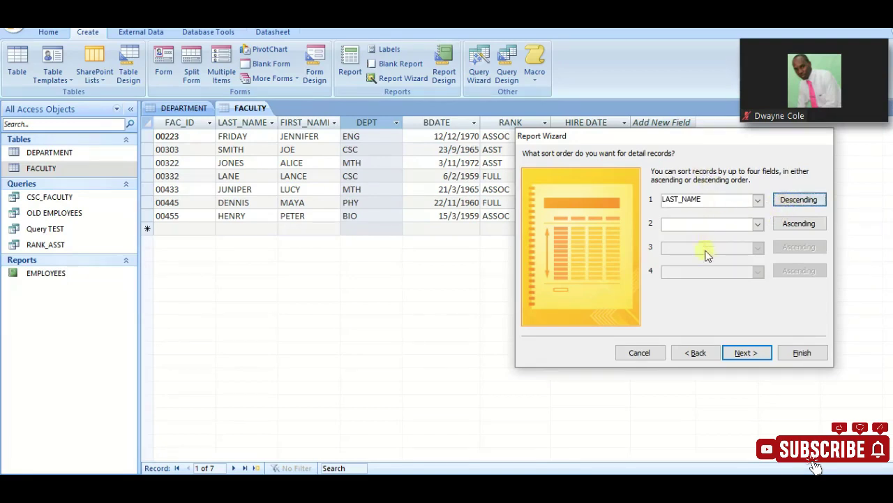
left_click(789, 202)
left_click(789, 201)
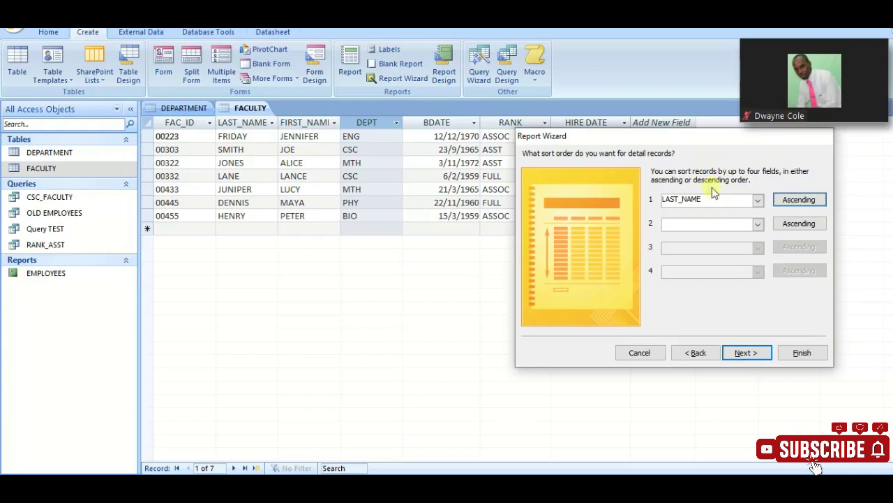
left_click(747, 352)
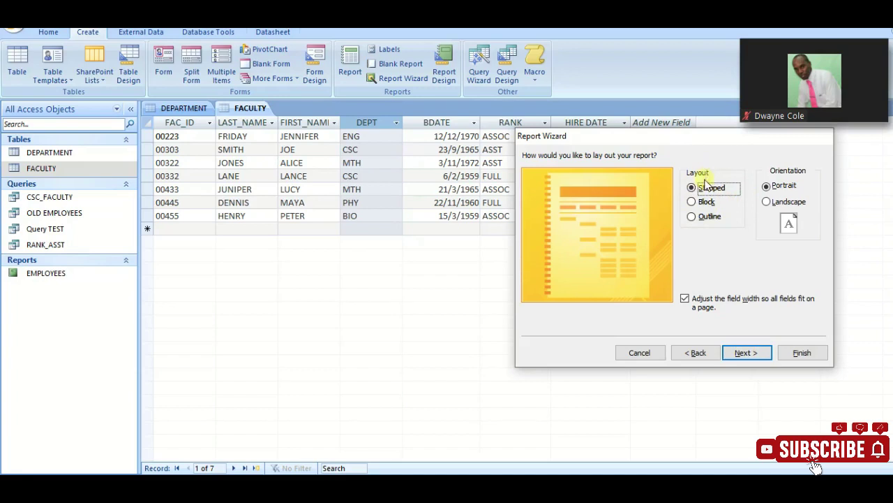
Step: Compare the Stepped, Block and Outline layouts for the report and settle on Block
left_click(704, 202)
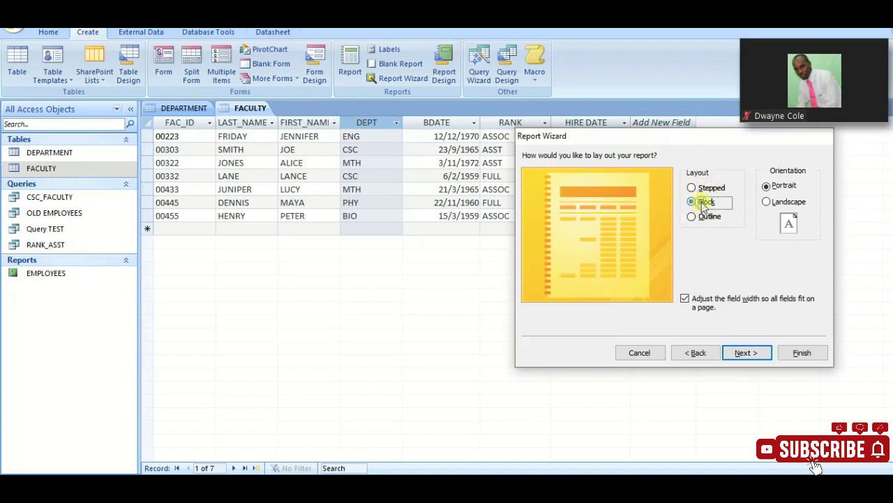
left_click(693, 217)
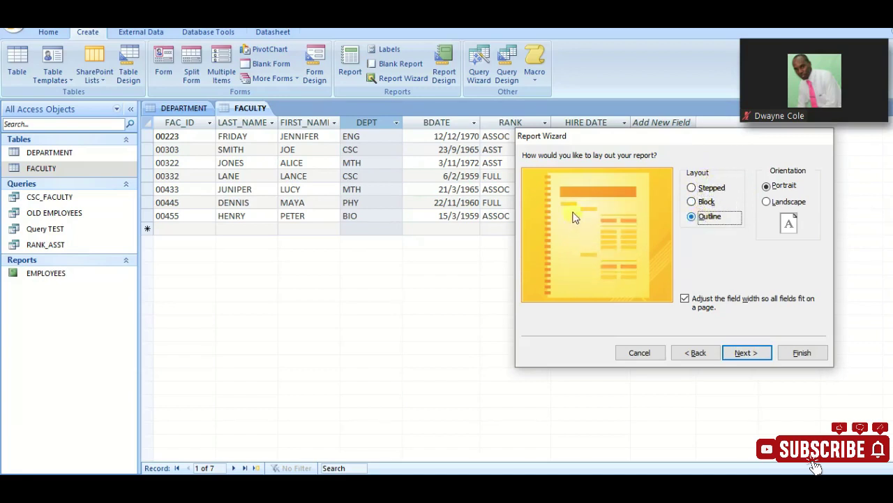
left_click(695, 188)
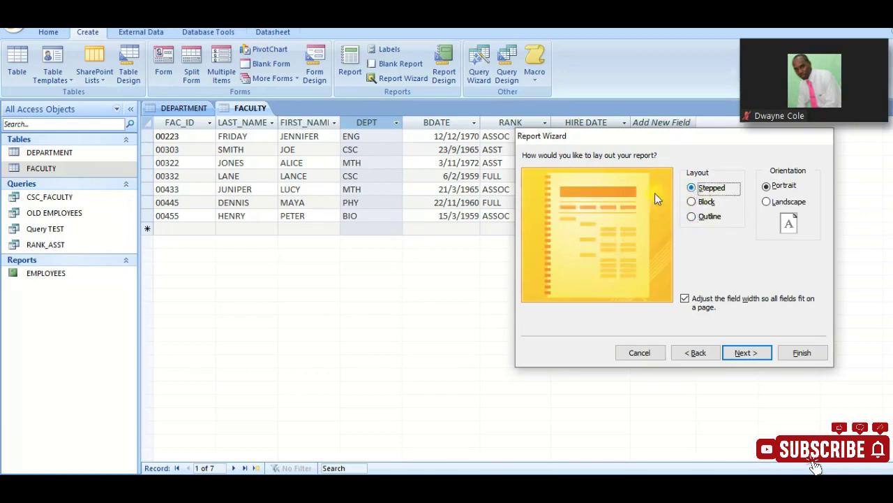
left_click(699, 202)
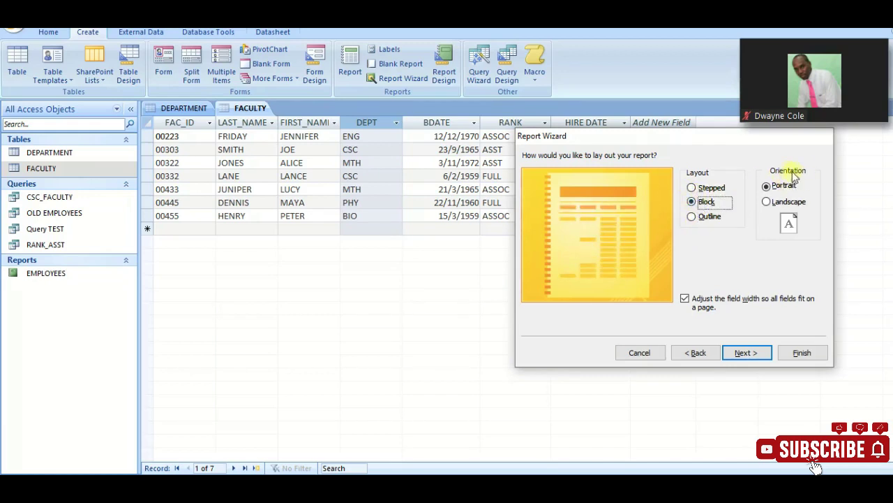
Step: Try the landscape orientation, keep the report in portrait, and continue to the style choices
left_click(767, 201)
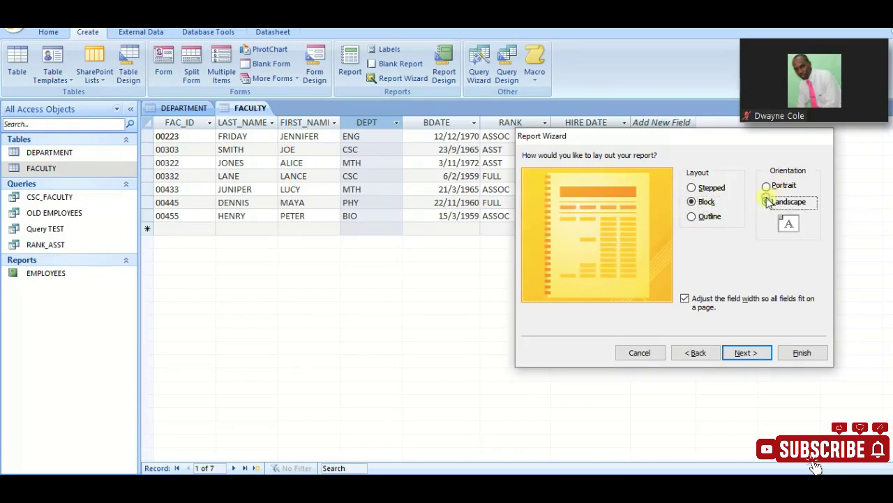
left_click(767, 186)
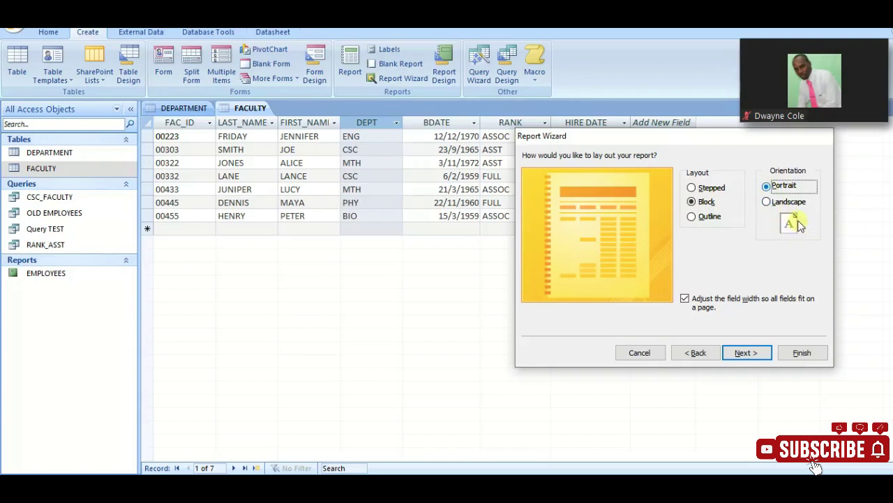
left_click(767, 202)
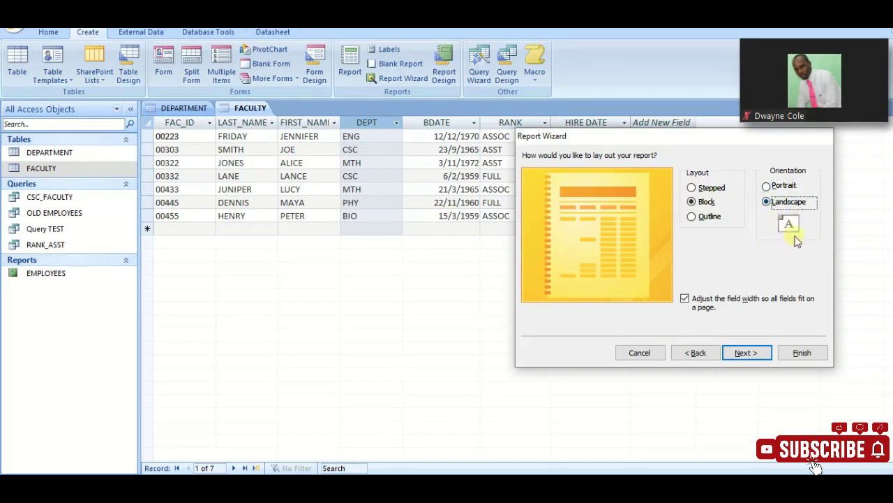
left_click(767, 186)
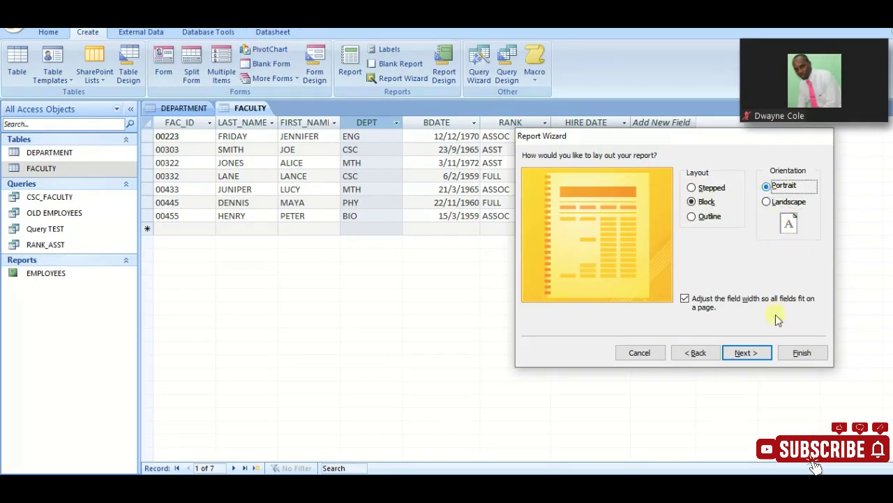
left_click(746, 358)
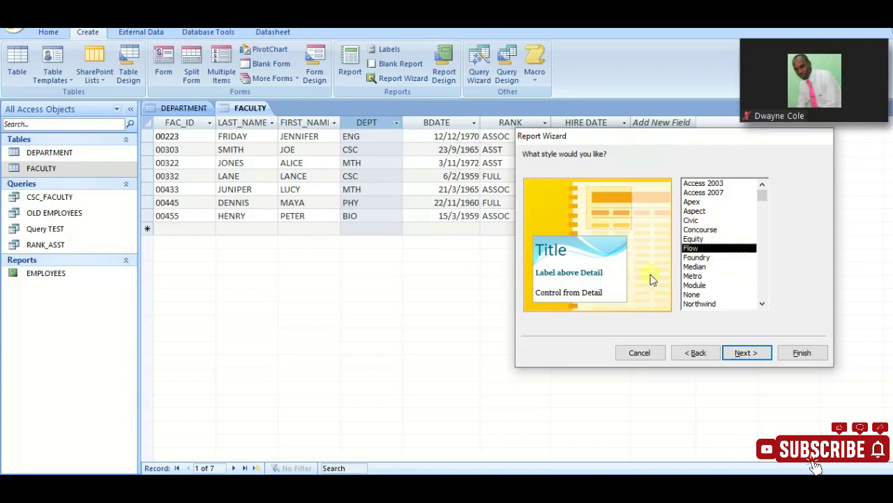
Step: Preview several report styles, choose Concourse, and continue to the report title
left_click(694, 210)
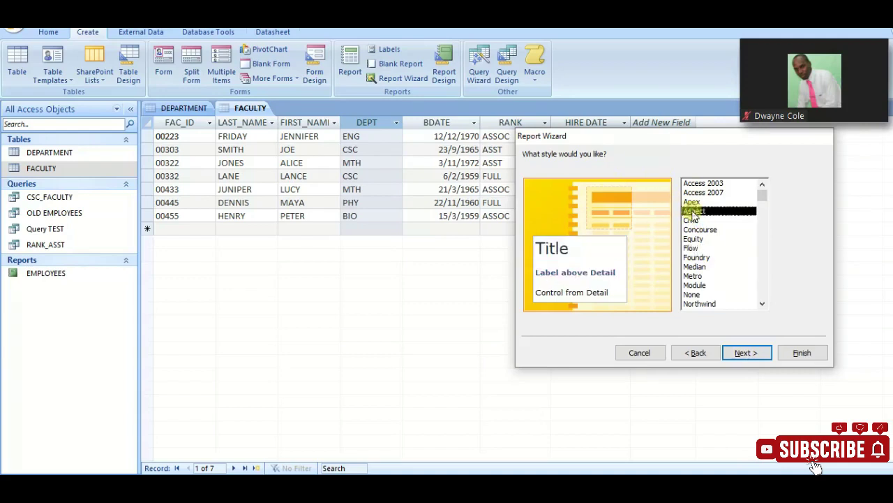
left_click(694, 239)
left_click(694, 257)
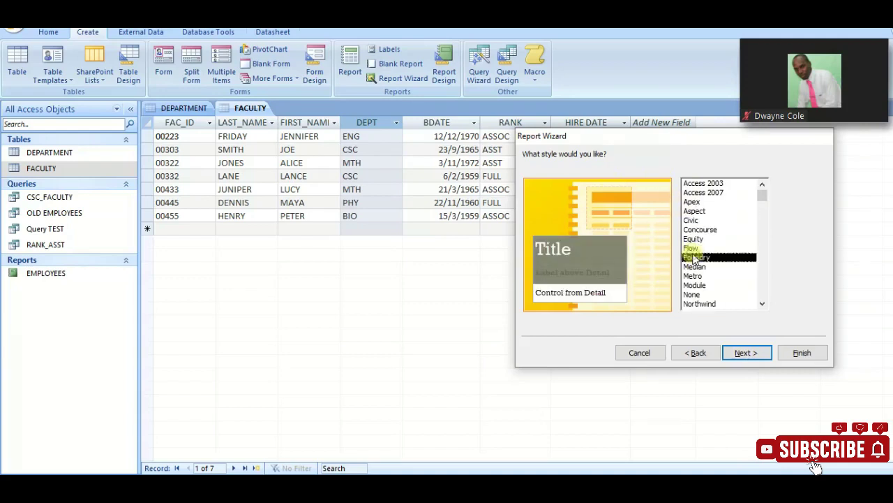
left_click(694, 267)
left_click(693, 277)
left_click(693, 285)
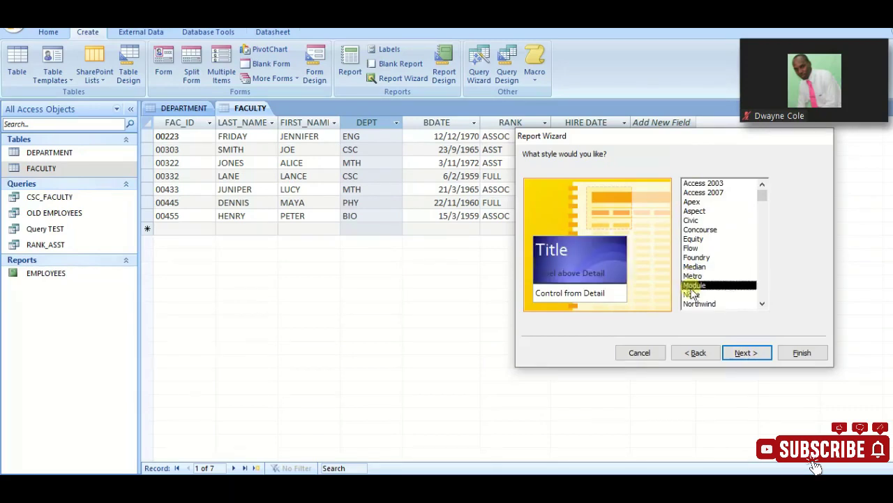
left_click(695, 304)
left_click(691, 221)
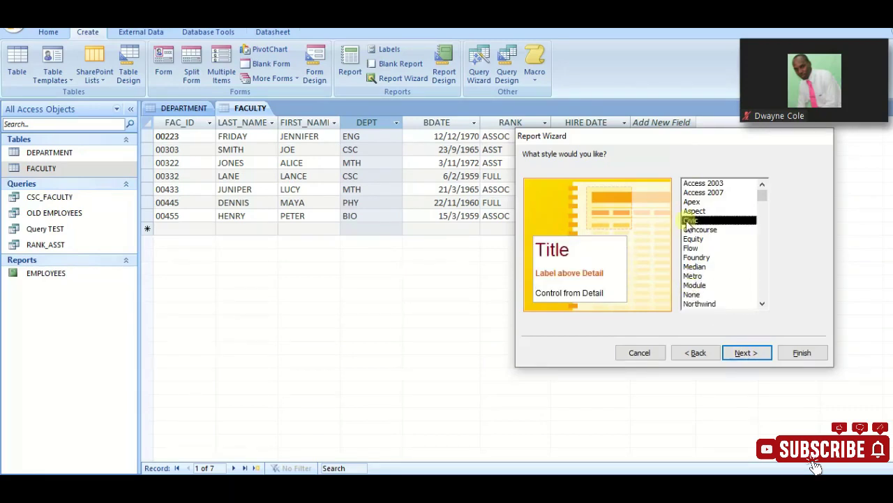
left_click(693, 230)
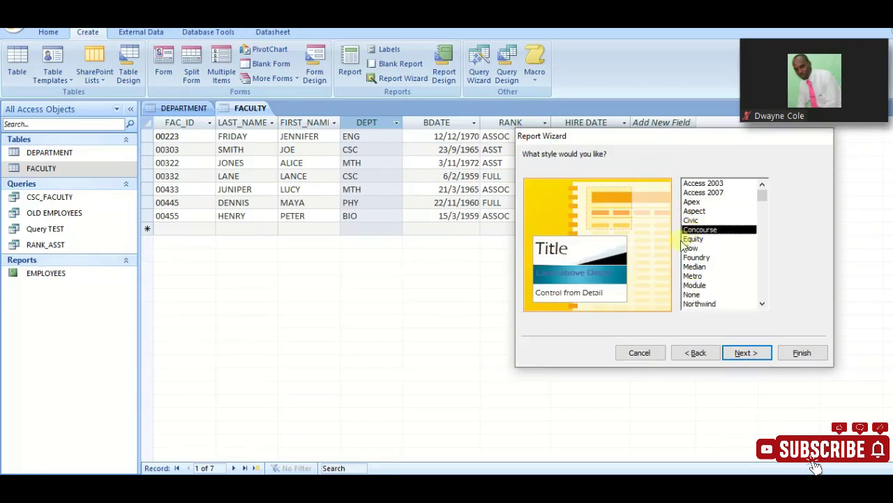
left_click(745, 353)
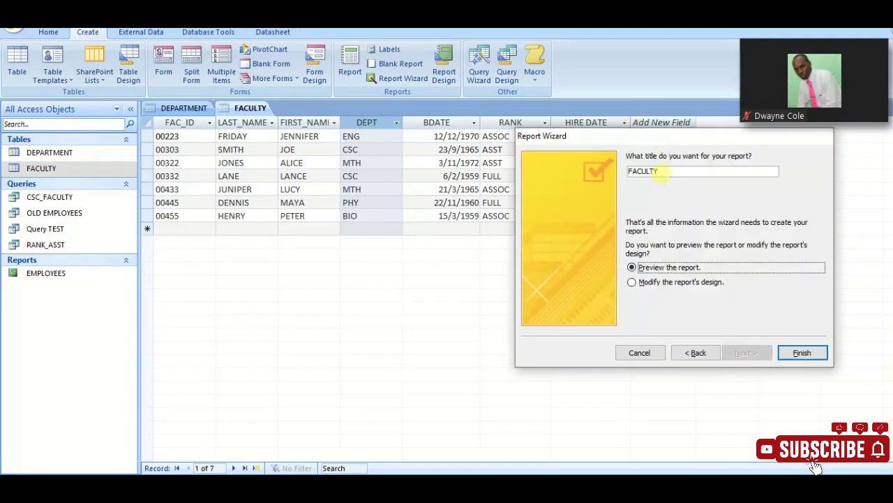
Step: Title the report EMPLOYEES 1 and finish the wizard with the report preview
left_click(660, 172)
left_click_drag(660, 172, 630, 172)
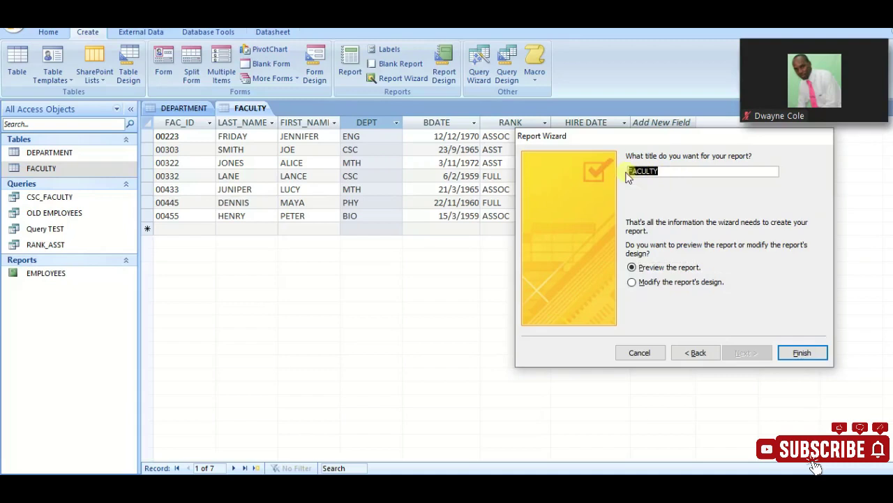
type("EMPLOYEES 1")
left_click(800, 351)
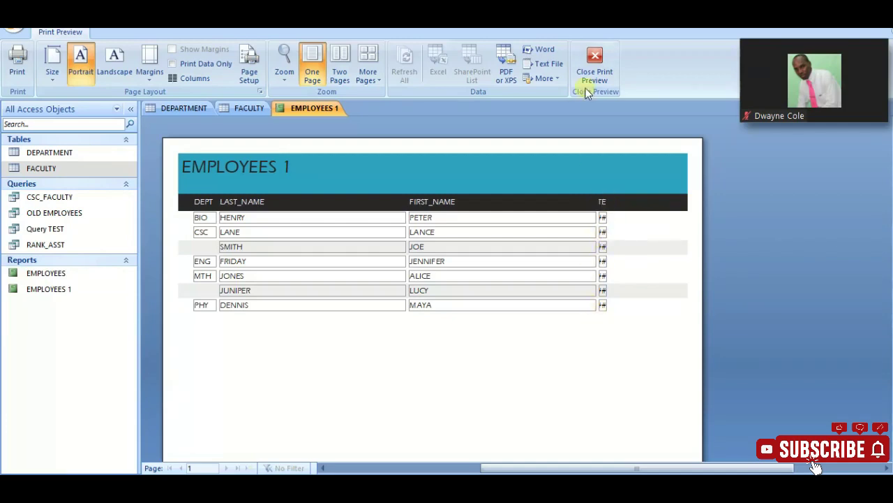
Step: Examine the EMPLOYEES 1 print preview as a whole page and close up, and close the preview
left_click(328, 219)
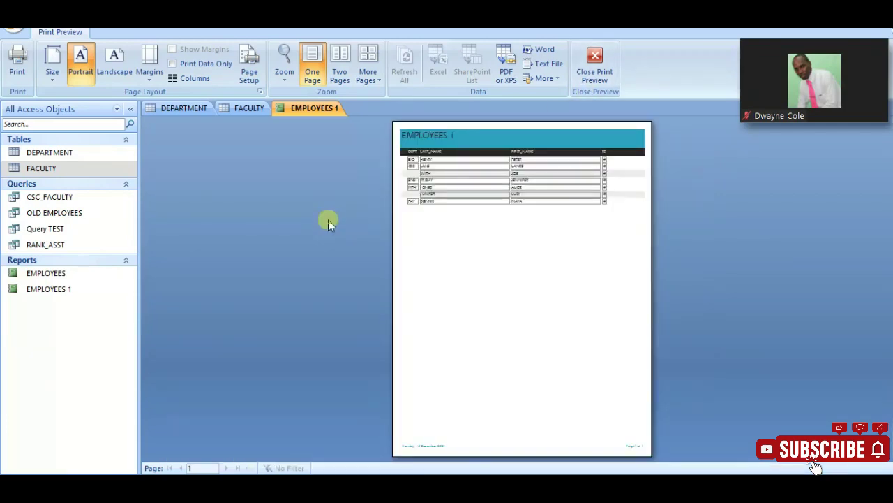
left_click(475, 175)
left_click(471, 174)
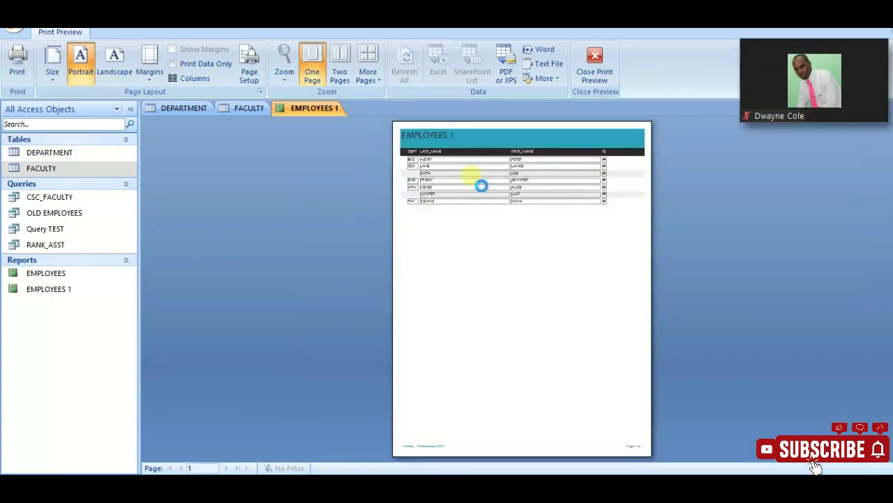
left_click(471, 176)
left_click(470, 175)
left_click(470, 176)
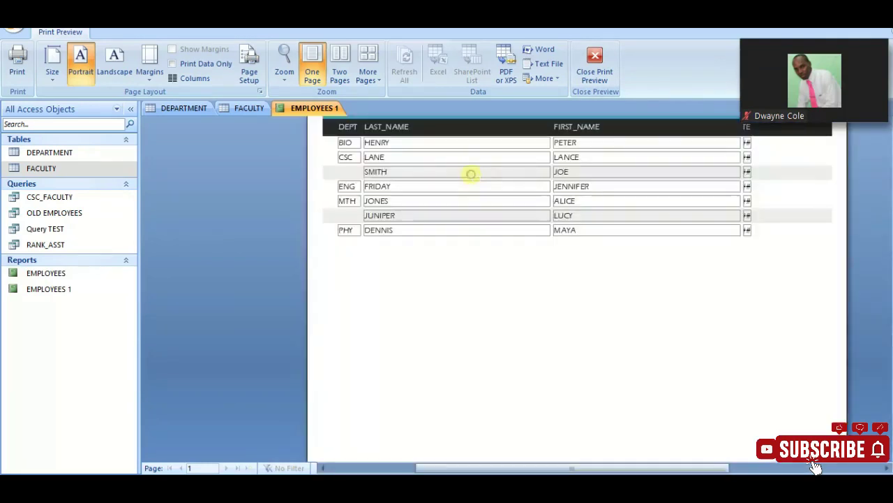
left_click(595, 73)
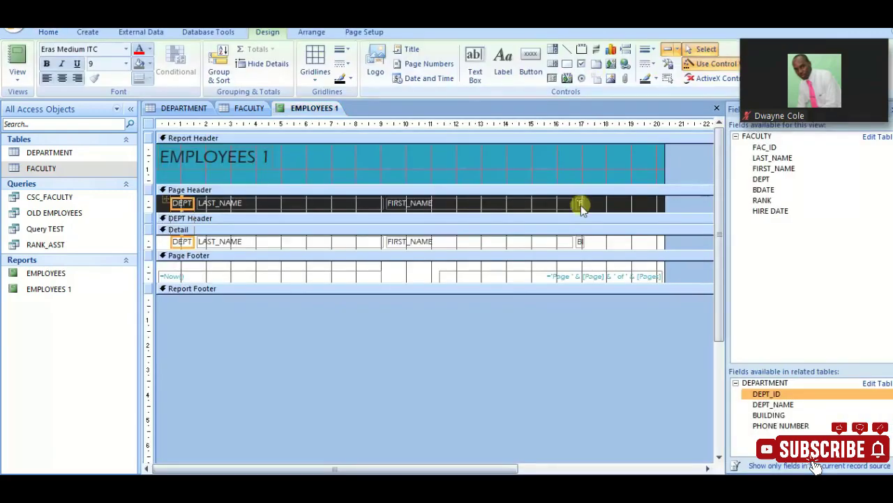
Step: Narrow the FIRST_NAME column to about 4.4 cm, widen BDATE to about 2.6 cm, and display the result in Report view
left_click(565, 203)
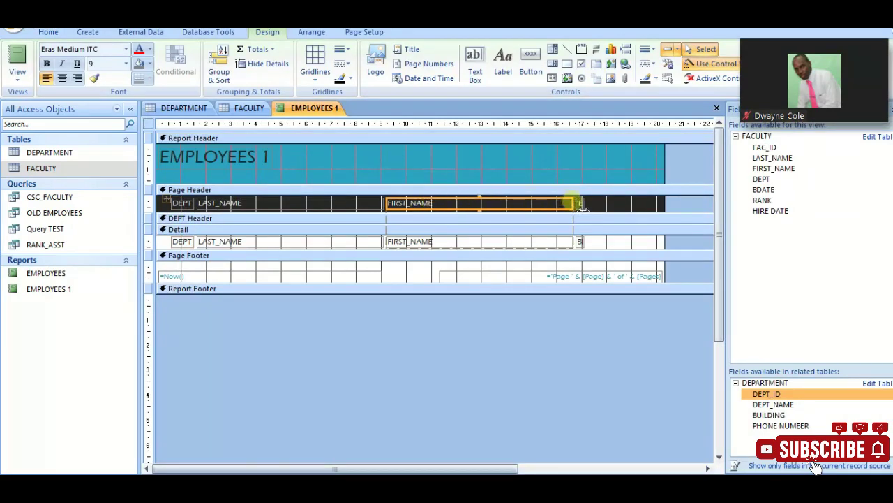
left_click_drag(572, 202, 493, 202)
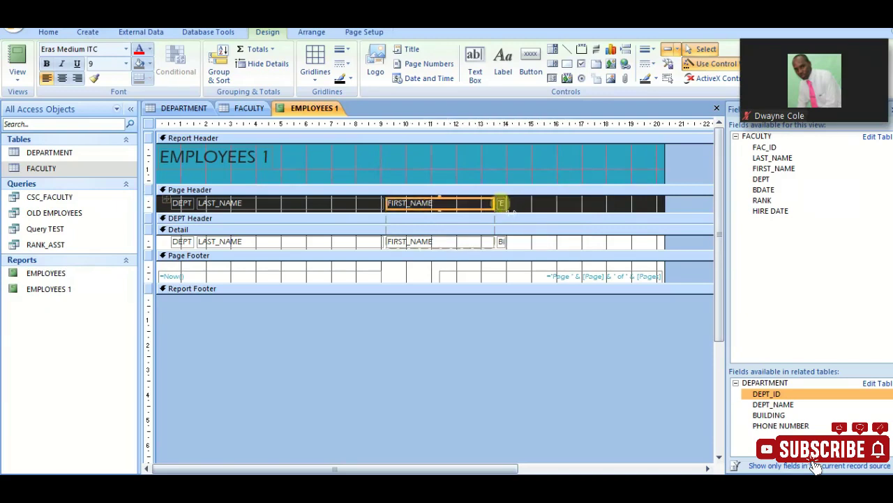
left_click(502, 203)
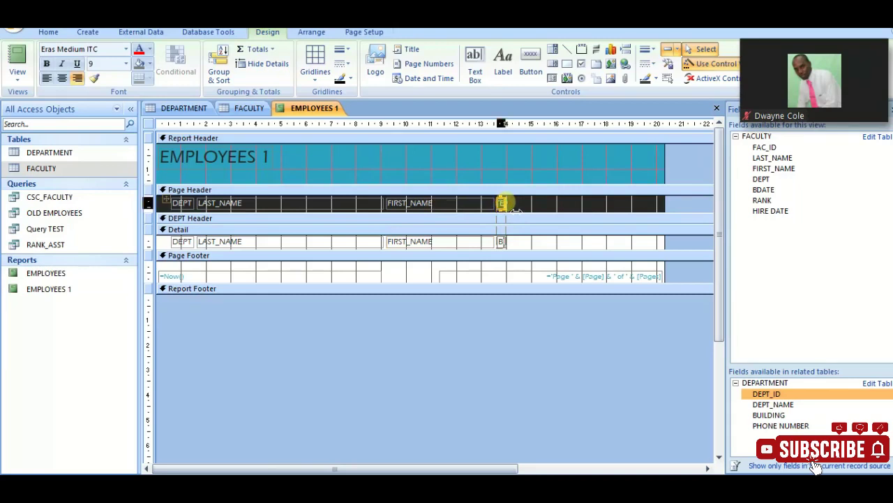
left_click_drag(515, 209, 572, 206)
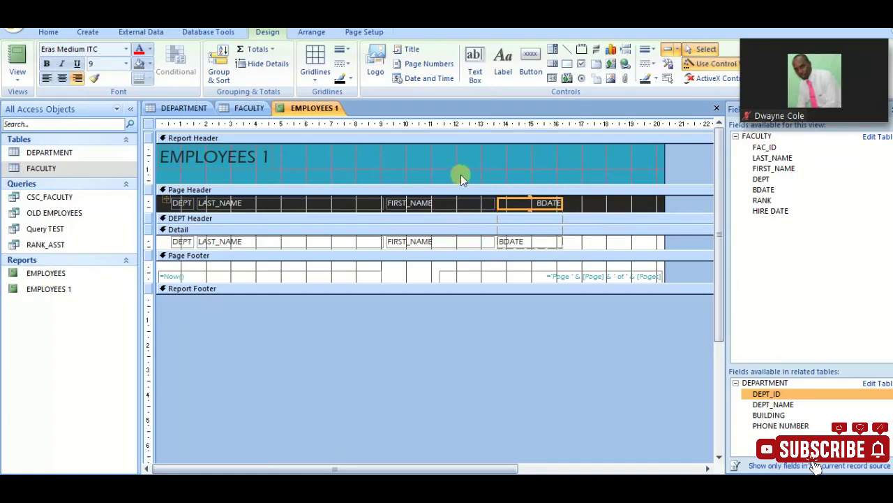
left_click(18, 68)
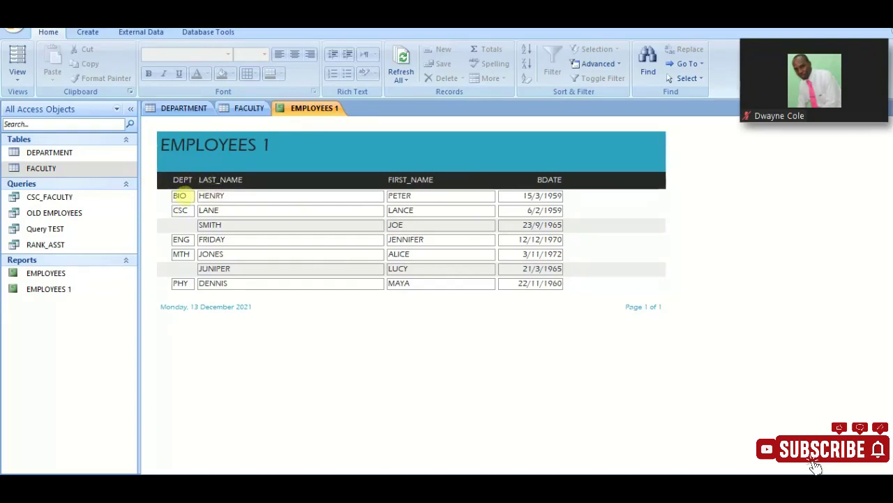
Step: Examine how the faculty records are grouped under each DEPT code and ordered by LAST_NAME in the report
left_click(182, 196)
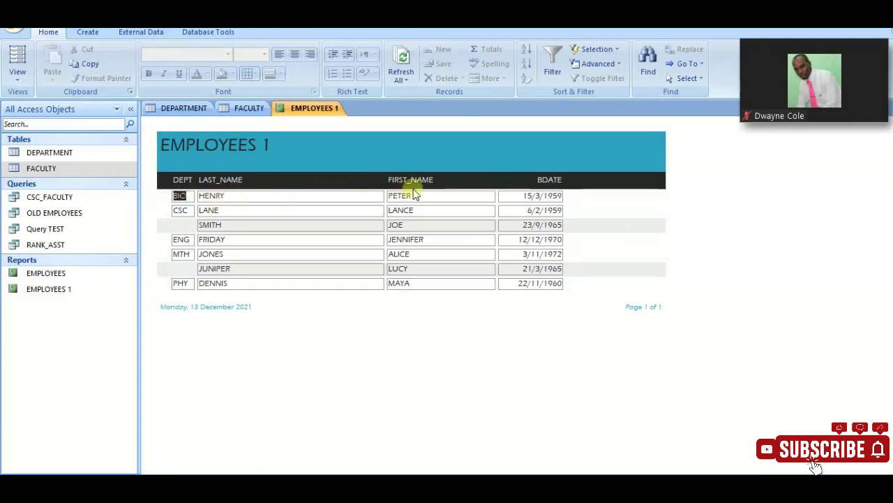
left_click(181, 210)
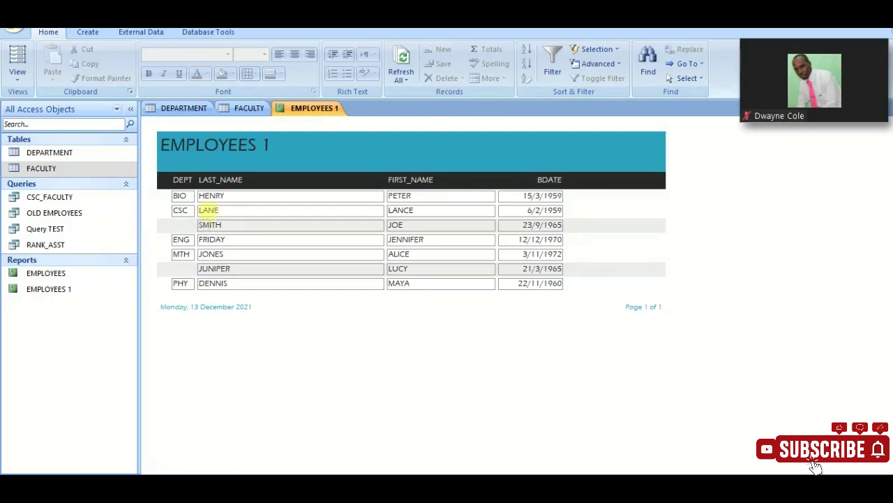
double_click(183, 239)
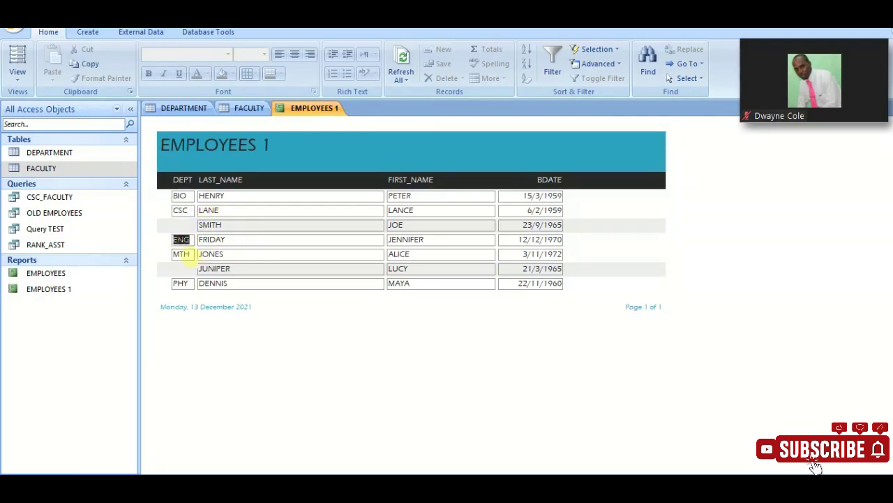
double_click(182, 254)
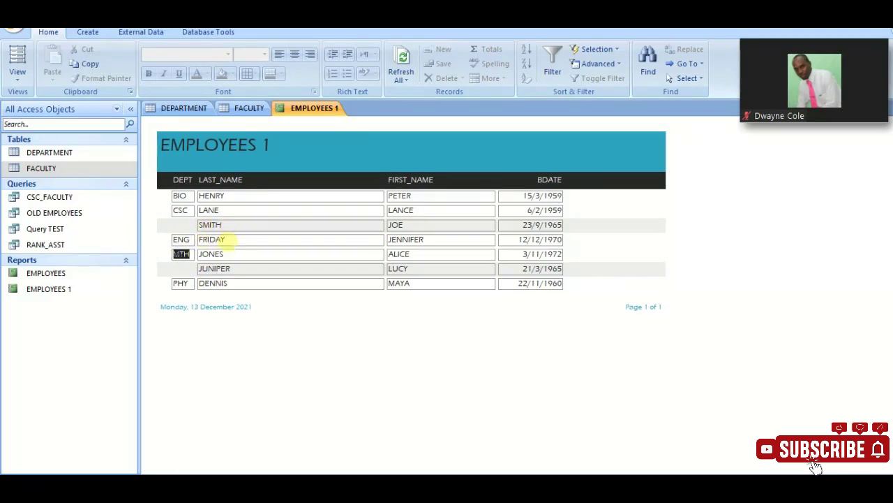
left_click(180, 210)
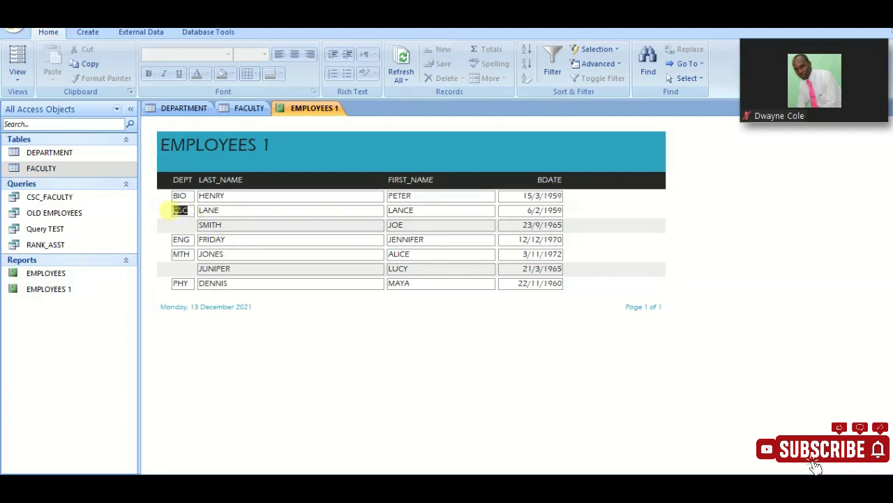
left_click(210, 224)
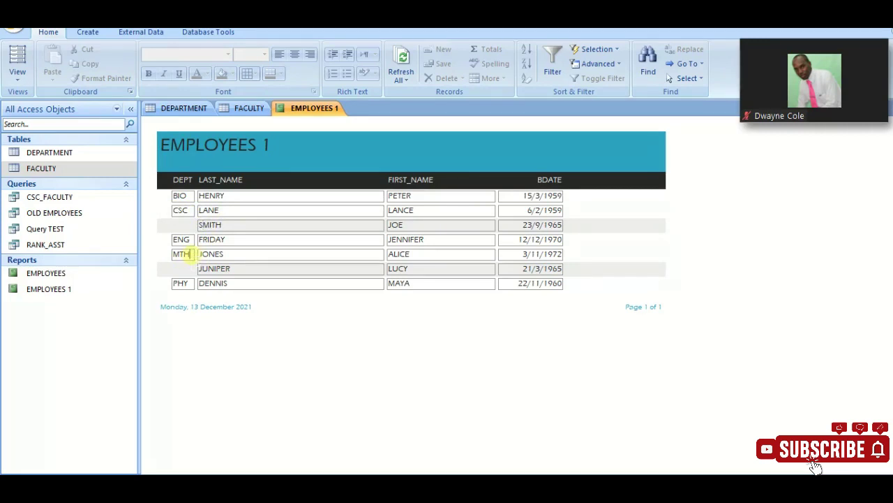
mouse_move(203, 254)
left_mouse_down()
mouse_move(199, 269)
mouse_move(203, 254)
left_mouse_up()
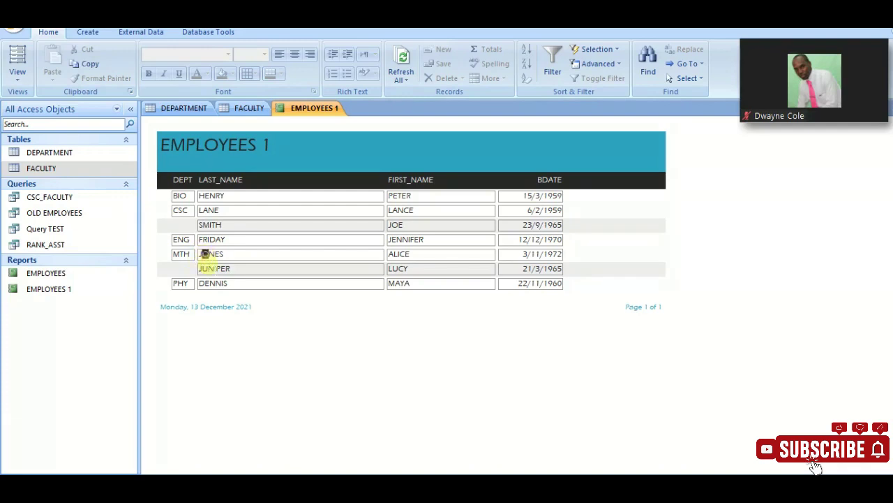